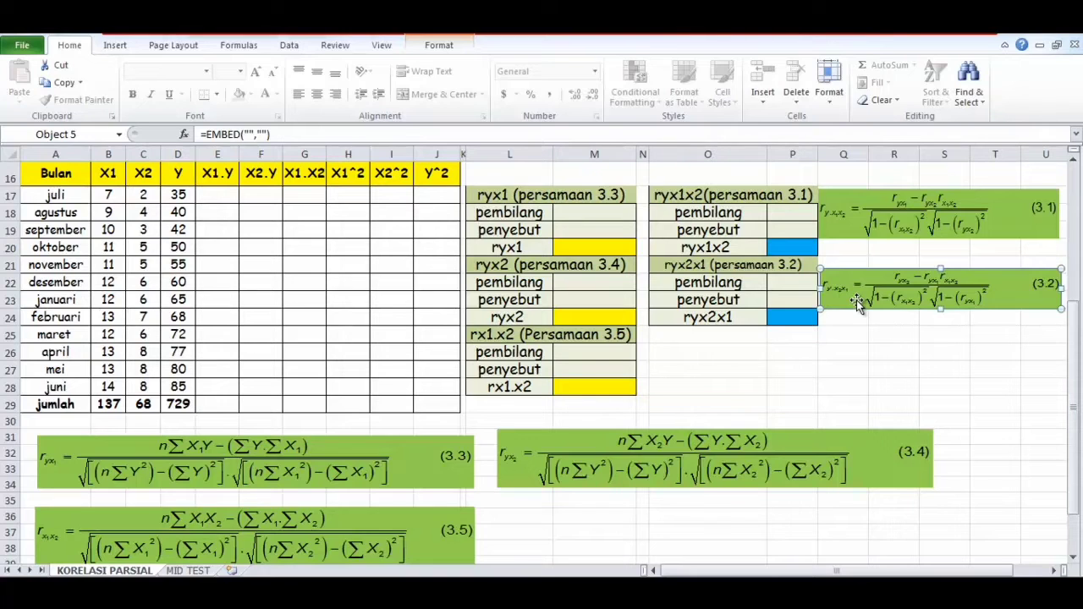
Examine equations 3.1, 3.2 and 3.3, the monthly X1, X2 and Y data, and the headings of the product and square columns
click(864, 222)
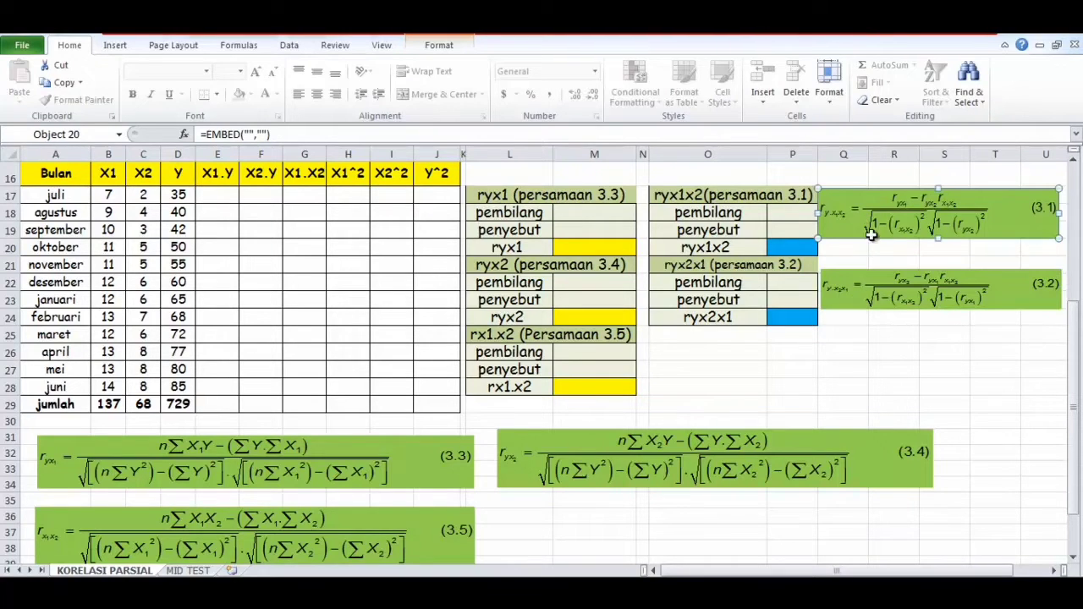
click(903, 296)
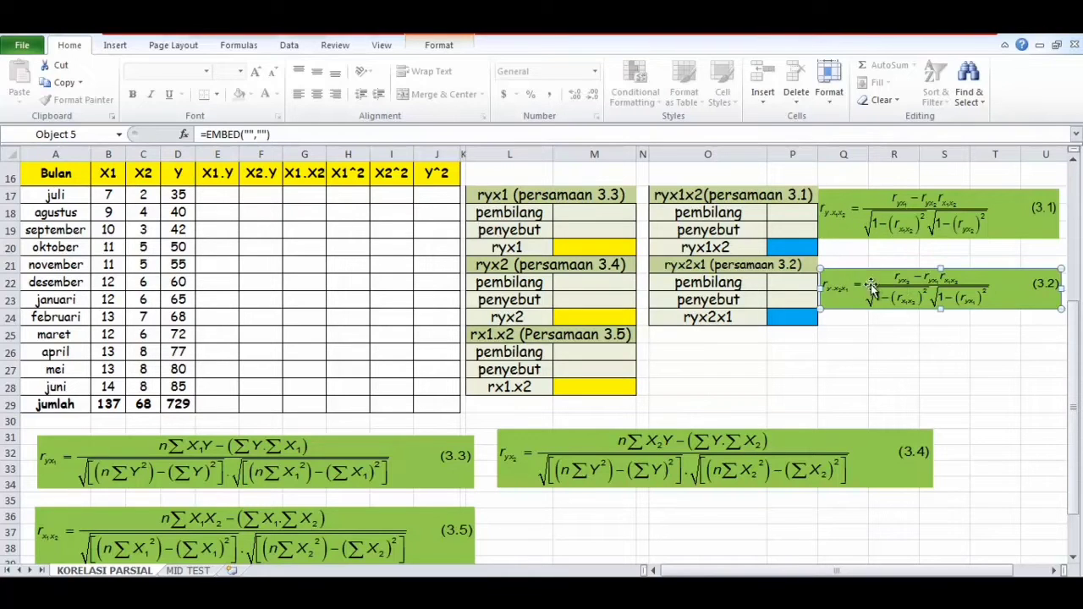
click(349, 474)
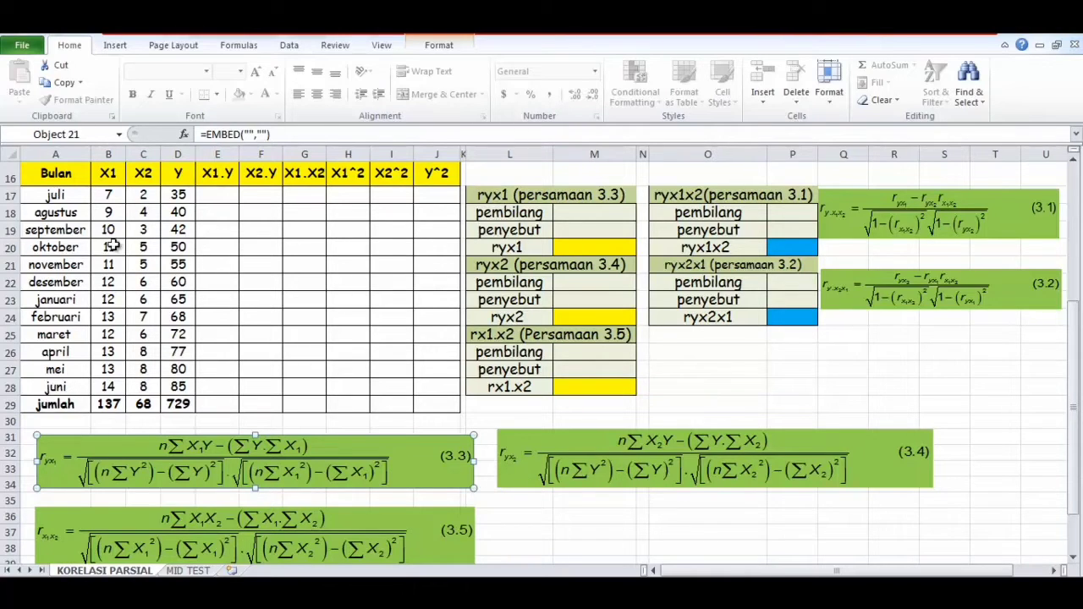
click(56, 176)
drag(56, 176, 180, 399)
click(219, 174)
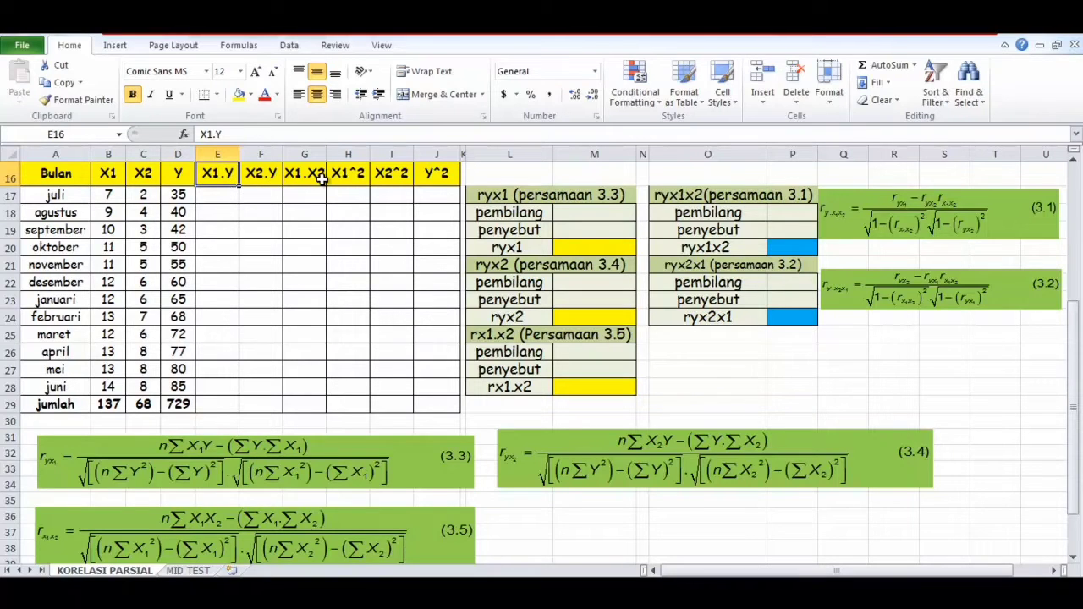
click(357, 181)
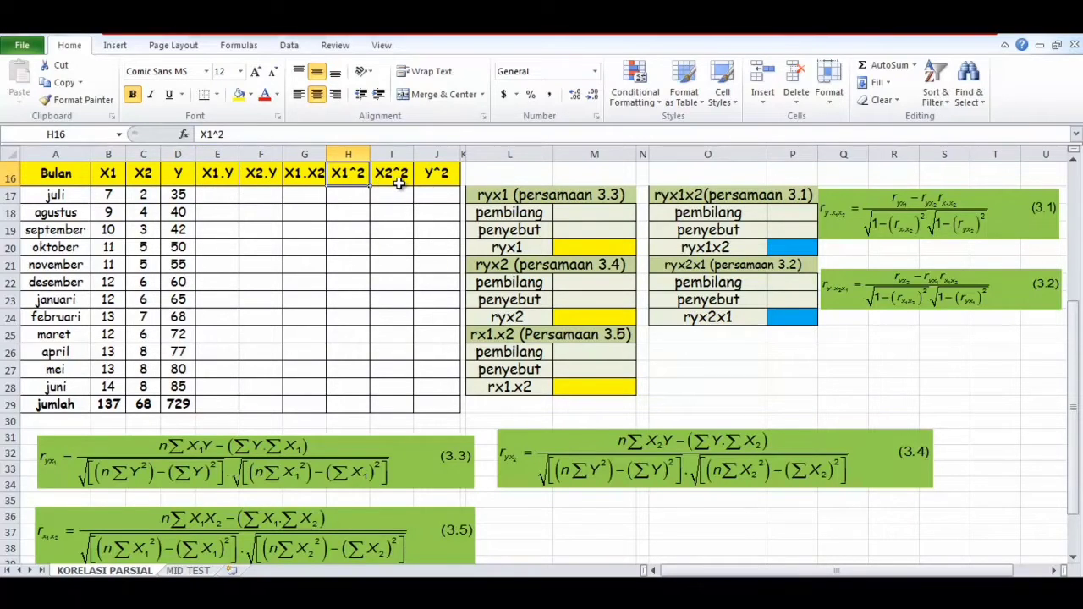
click(442, 176)
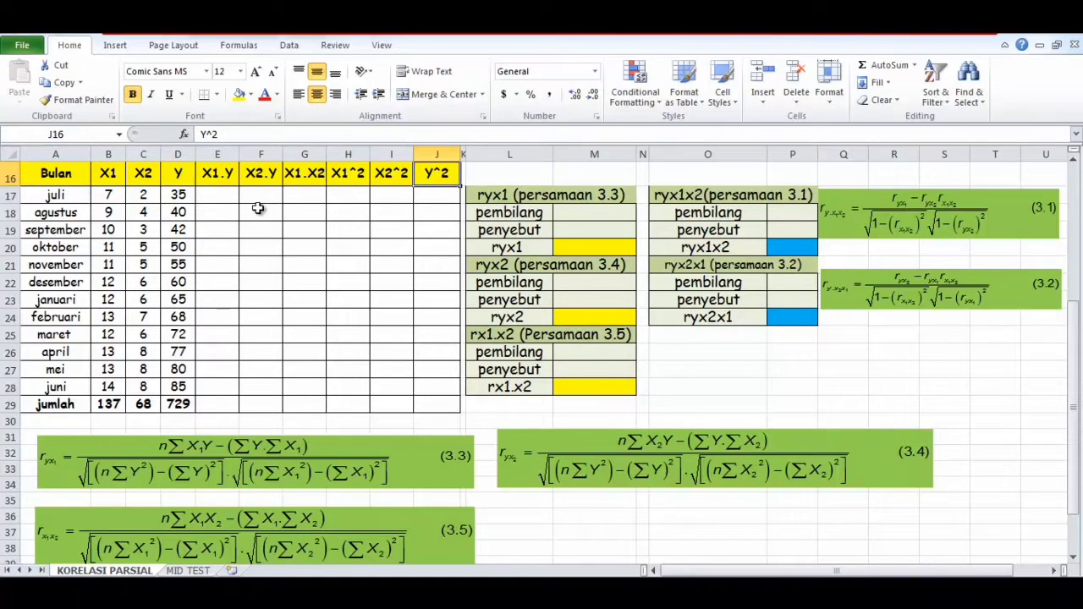
Calculate the X1.Y column with =B17*D17 in E17 and copy the formula down through E28
click(225, 193)
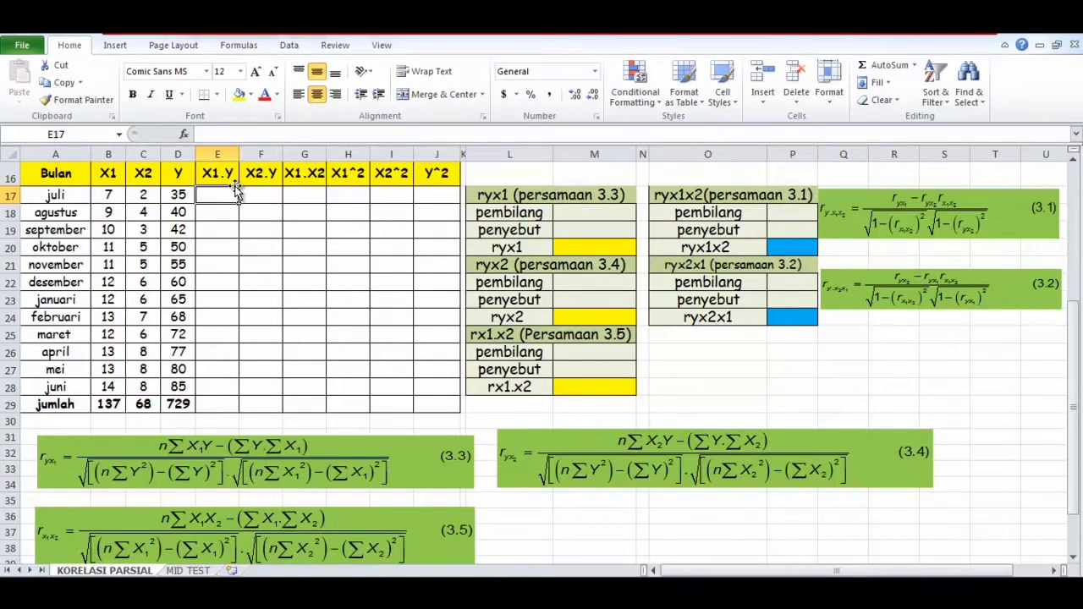
text(=)
click(111, 194)
text(*)
click(187, 193)
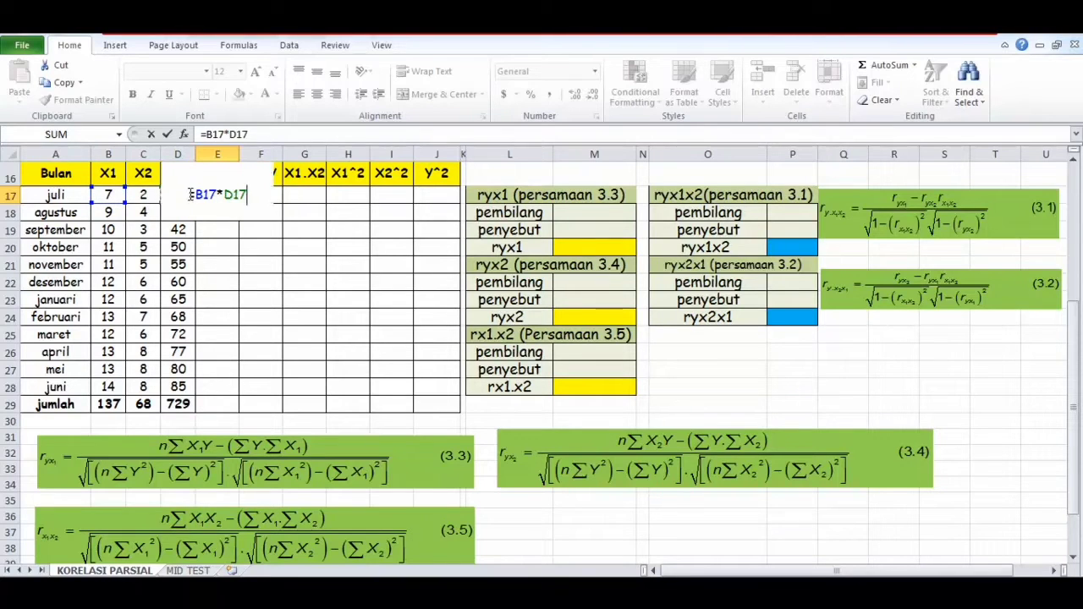
key(Return)
click(226, 194)
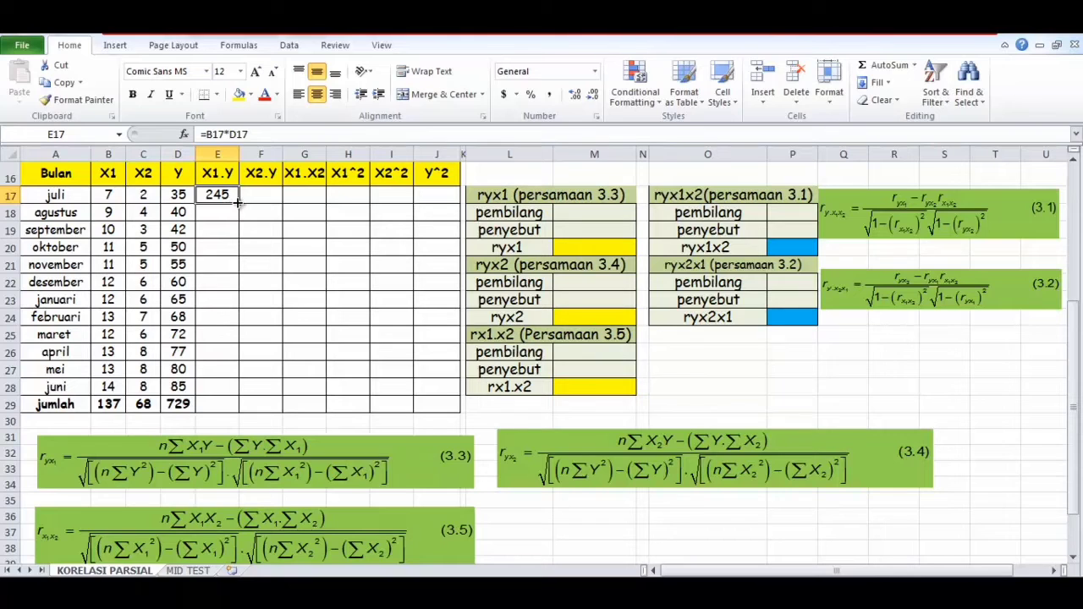
drag(239, 209, 217, 394)
key(ctrl+d)
Total the X1.Y column in the jumlah row by entering =SUM(E17:E28) in E29
click(218, 403)
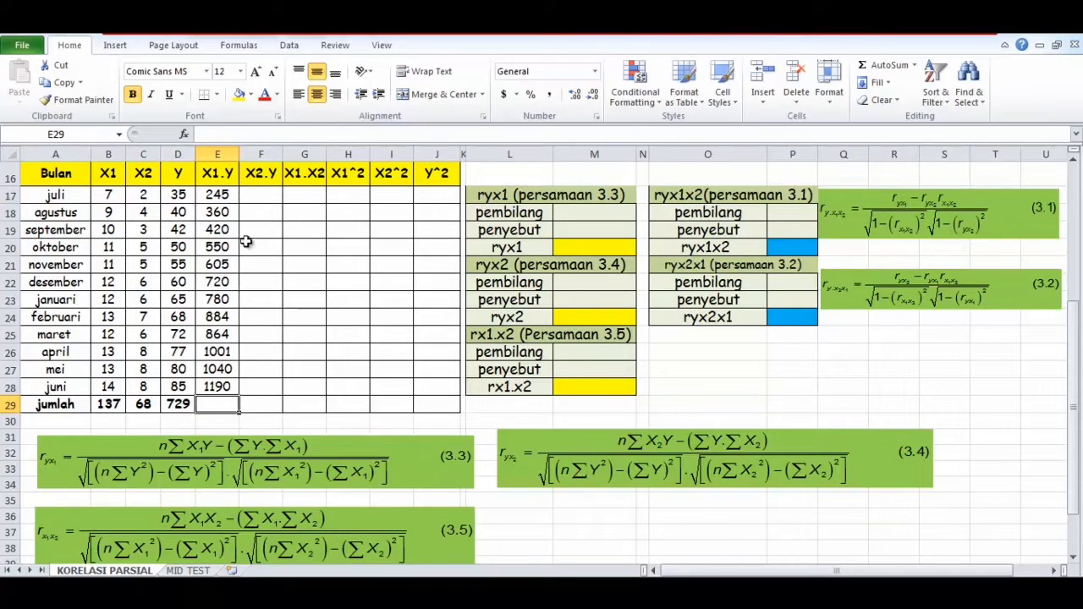
text(=)
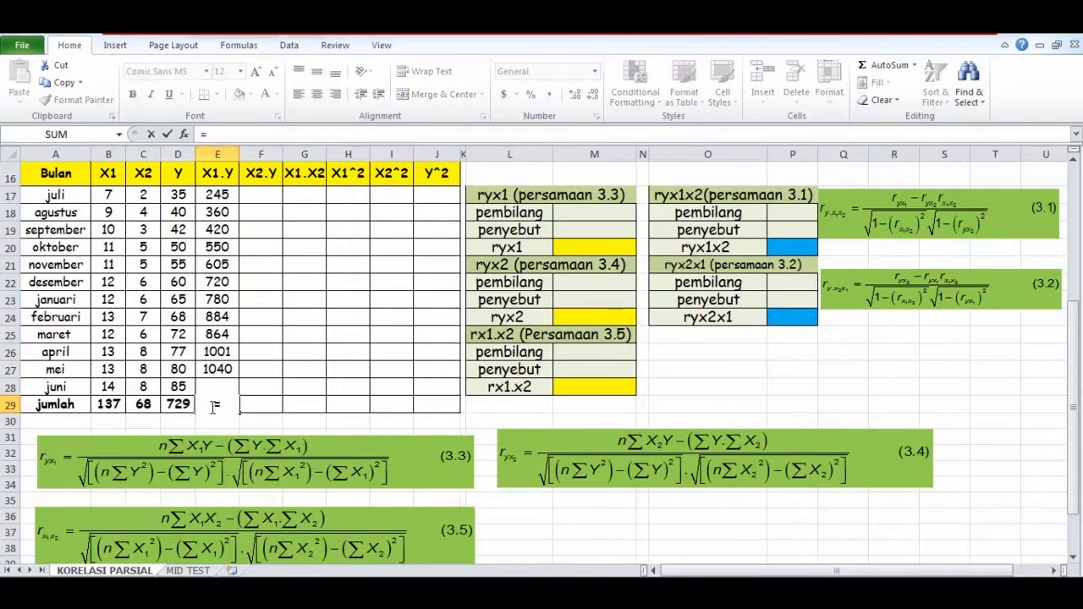
text(sum)
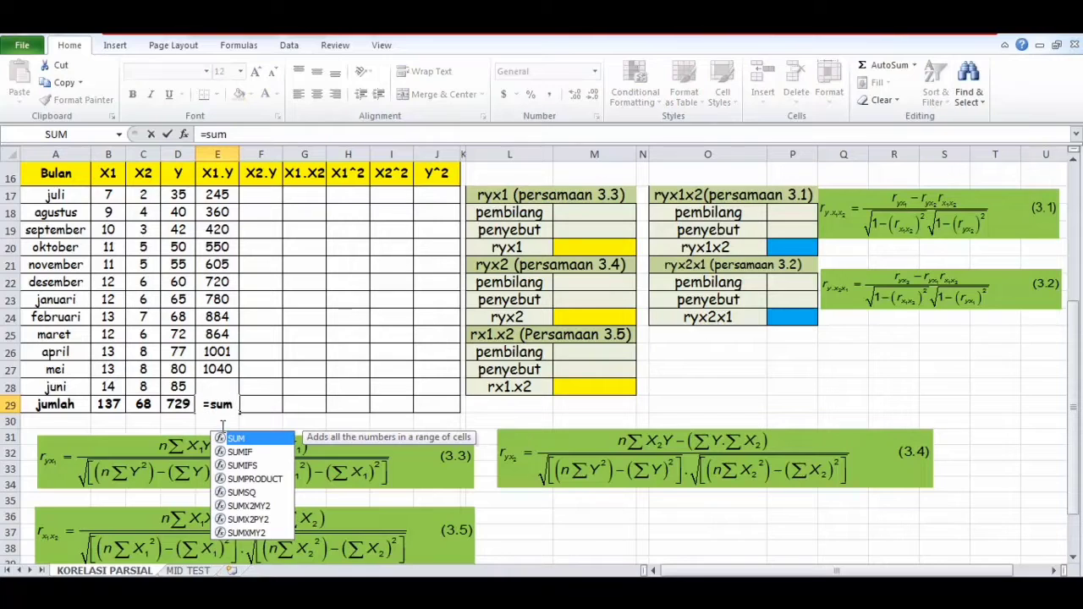
double_click(237, 438)
drag(220, 194, 221, 388)
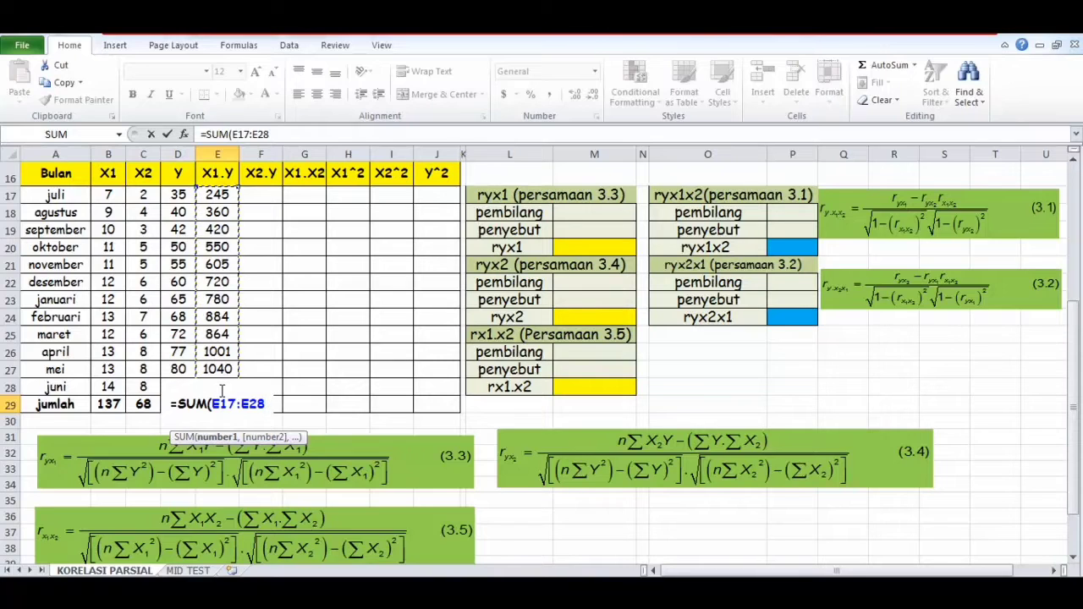
text())
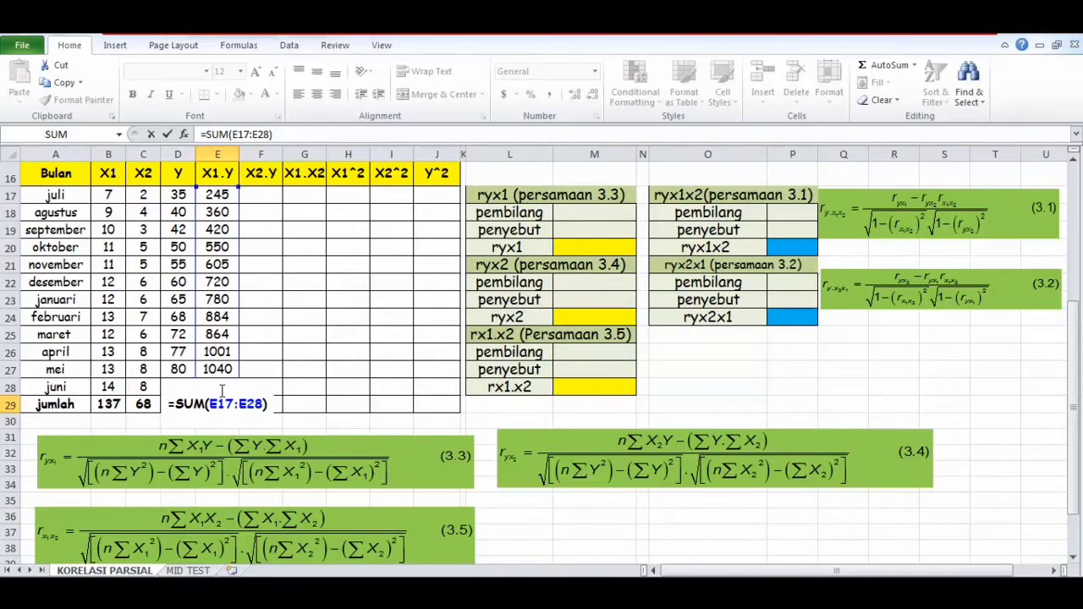
key(Return)
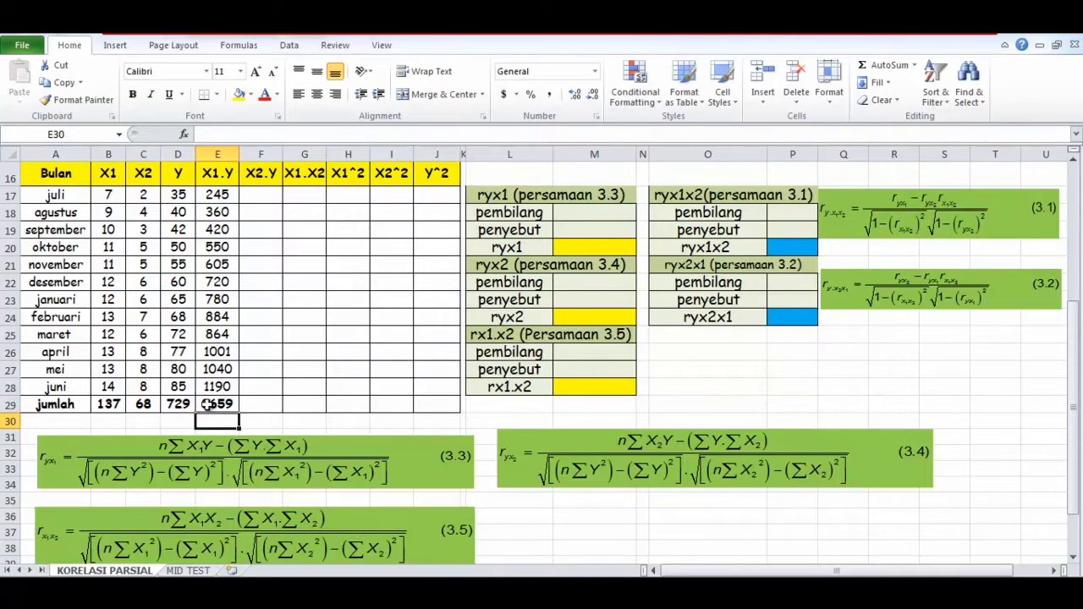
click(232, 409)
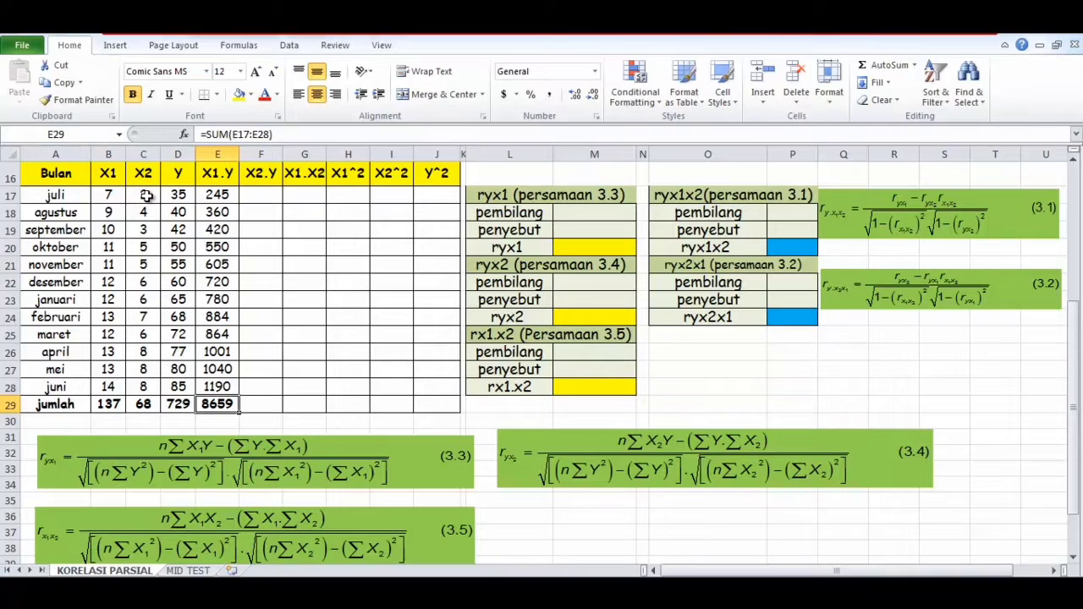
Calculate the X2.Y column with =C17*D17 in F17 and copy the formula down through F28
click(258, 196)
text(=)
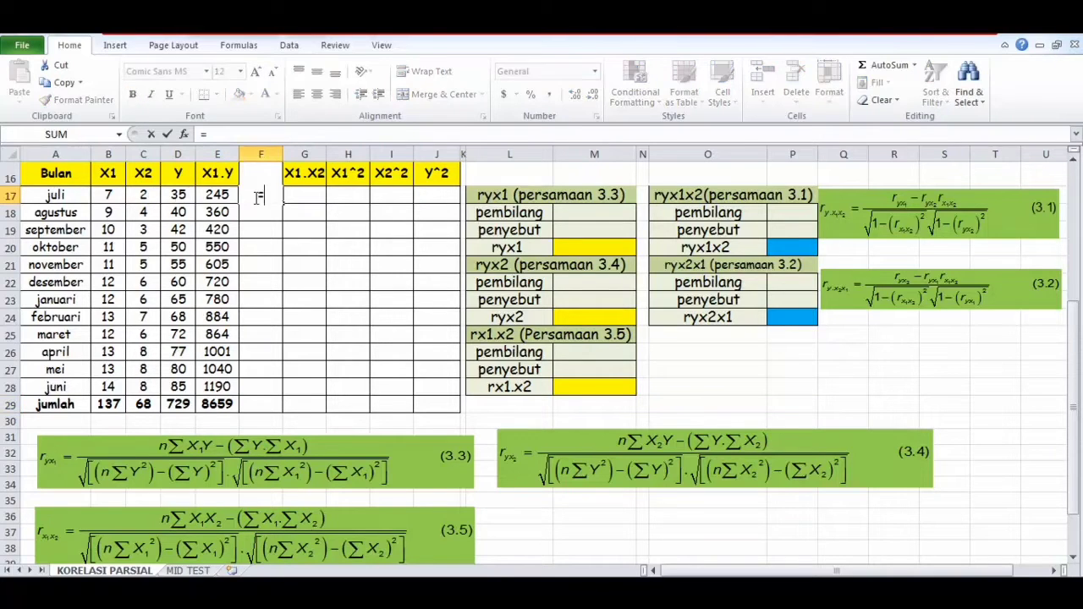
click(147, 195)
text(*)
click(187, 196)
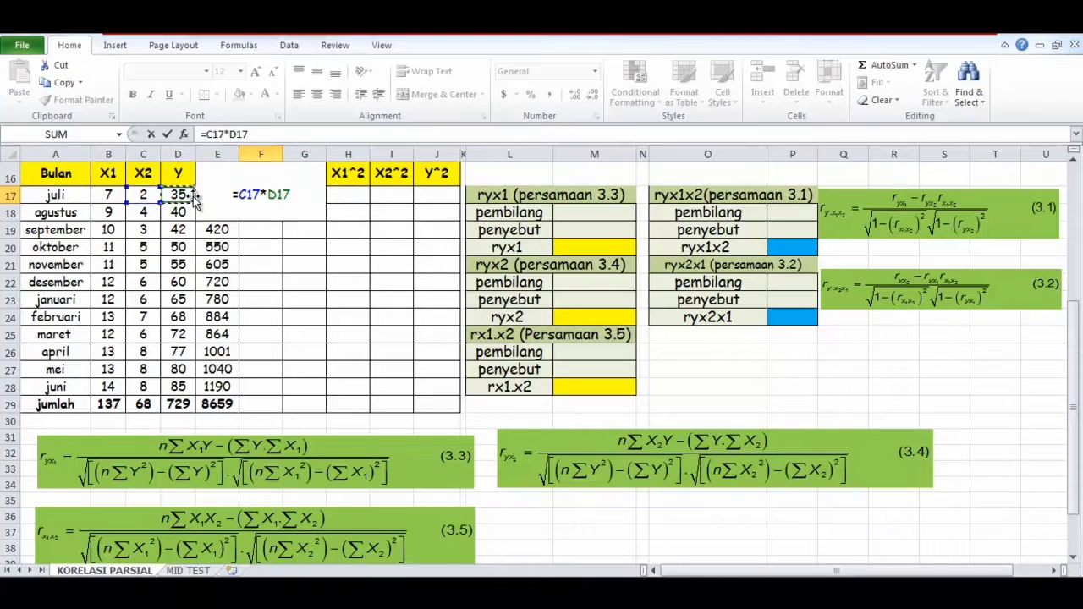
key(Return)
click(276, 196)
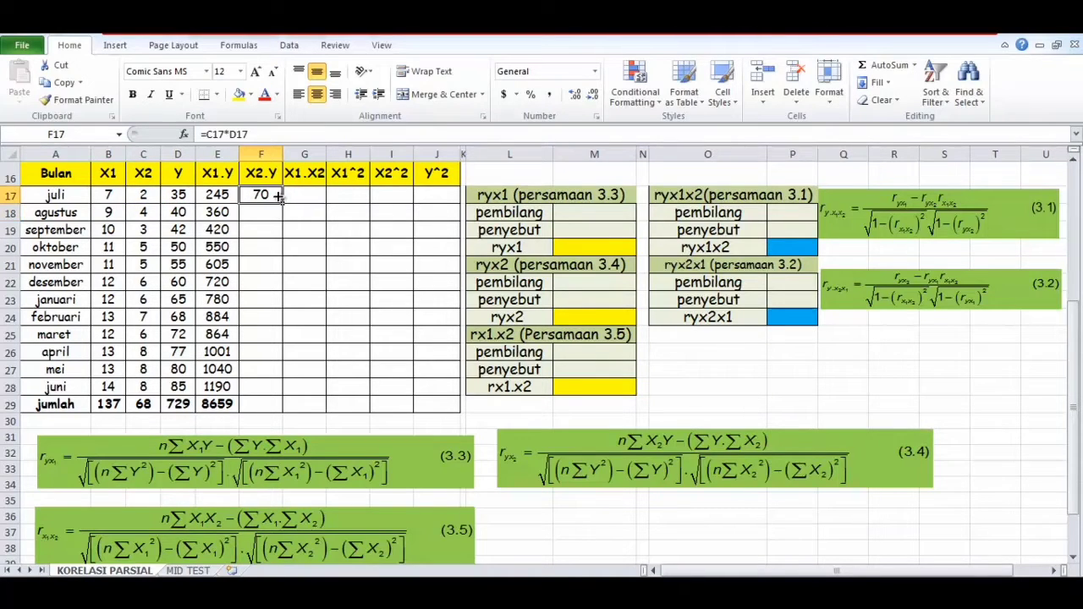
drag(282, 206, 268, 397)
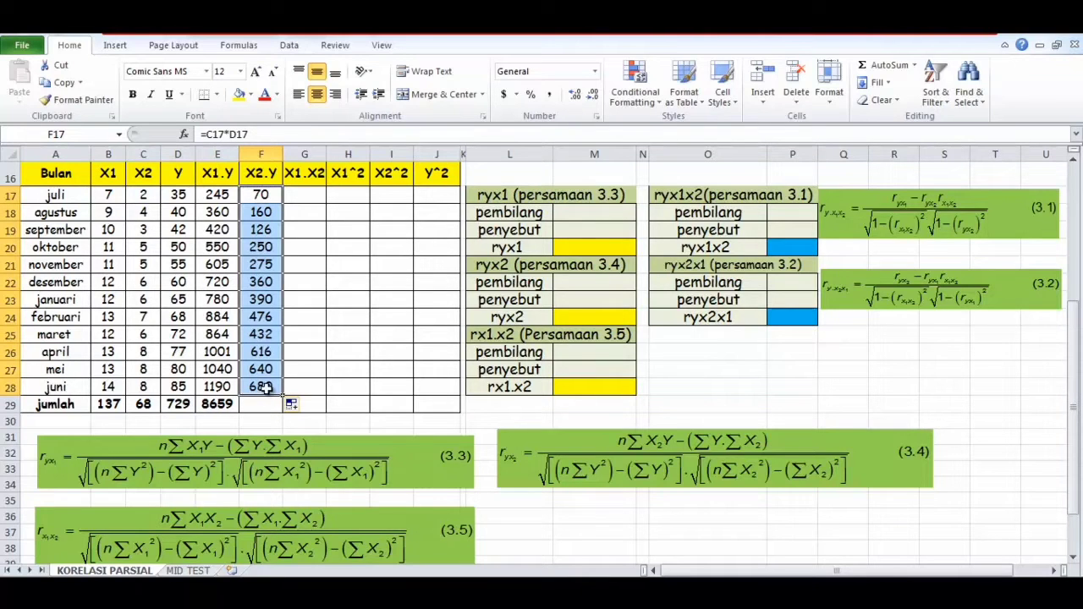
Total the X2.Y column in the jumlah row by entering =SUM(F17:F28) in F29
click(258, 407)
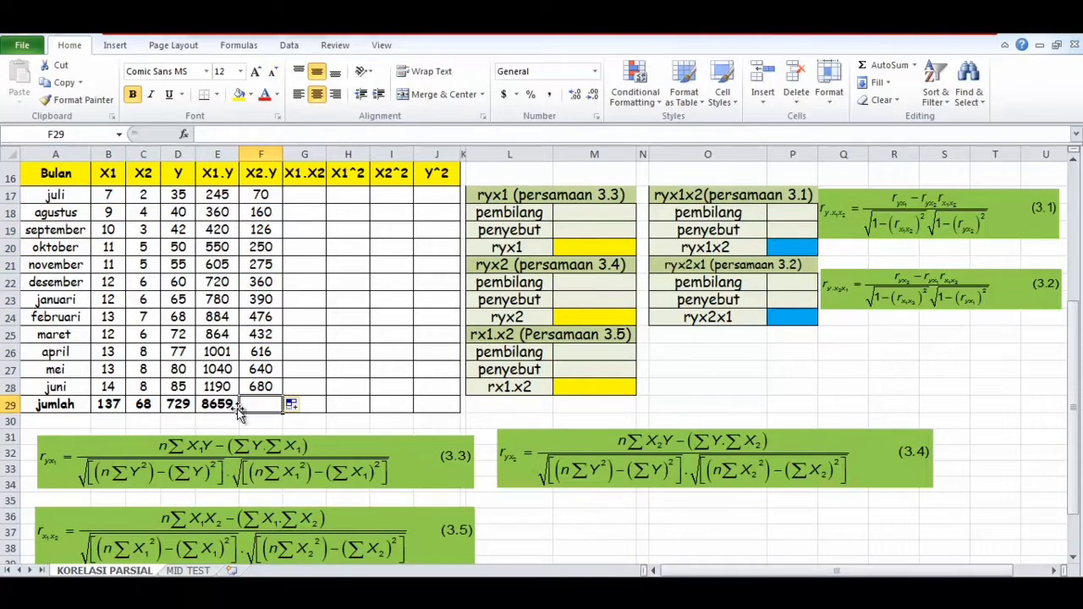
text(=sum)
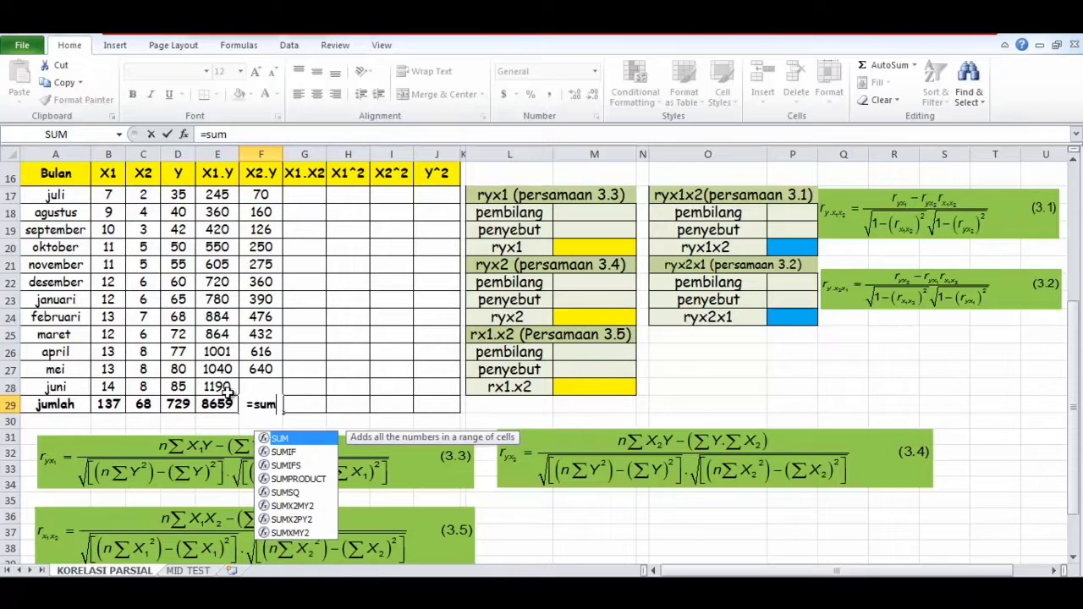
key(Tab)
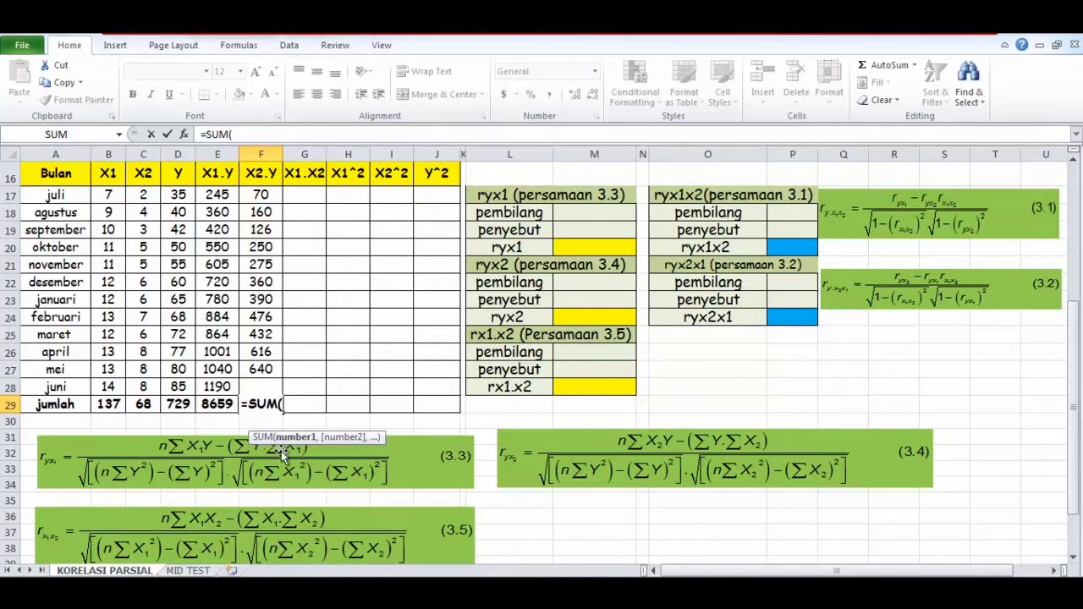
click(263, 197)
drag(263, 196, 255, 391)
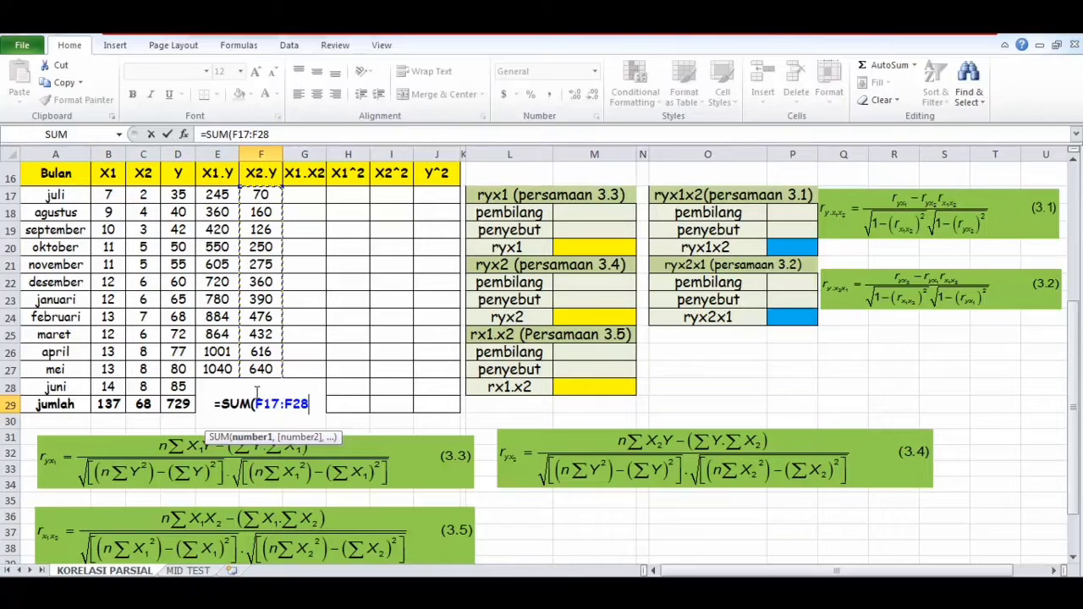
text())
key(Return)
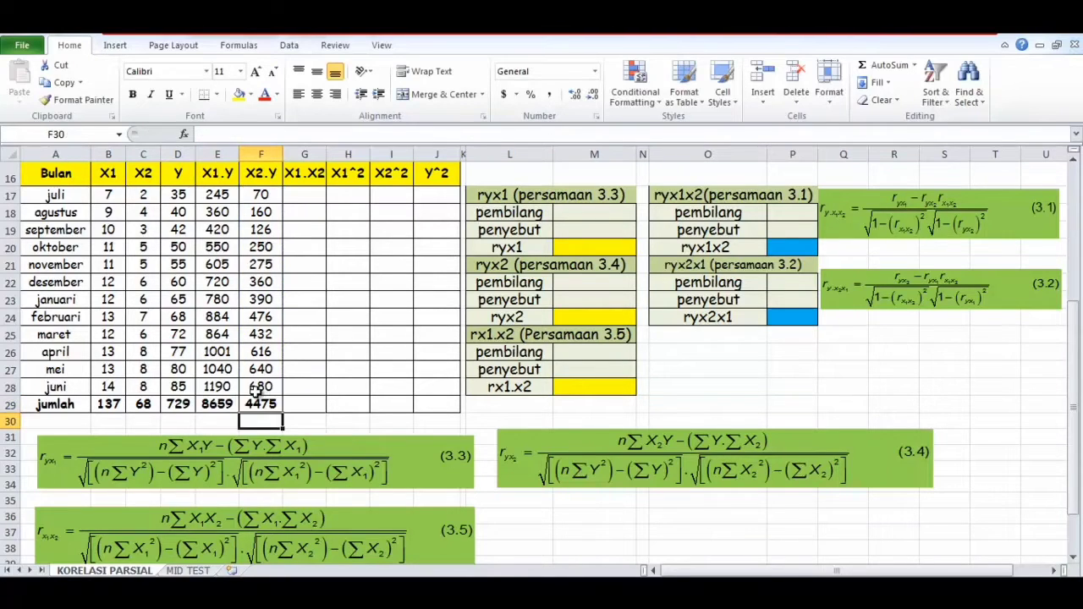
Calculate the X1.X2 column with =B17*C17 in G17 and copy the formula down through G28
click(312, 195)
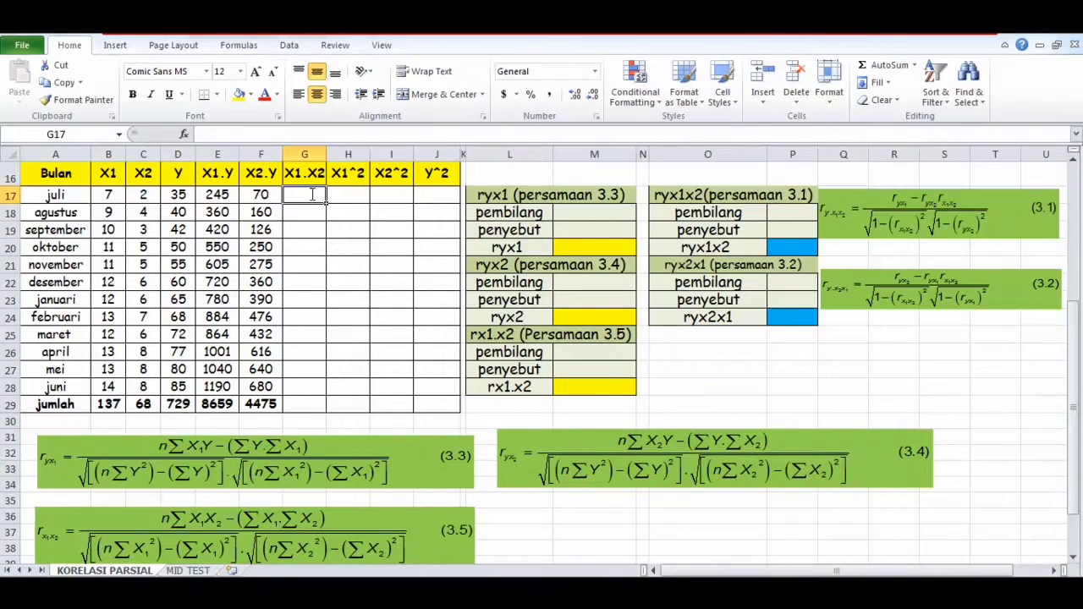
text(=)
click(110, 196)
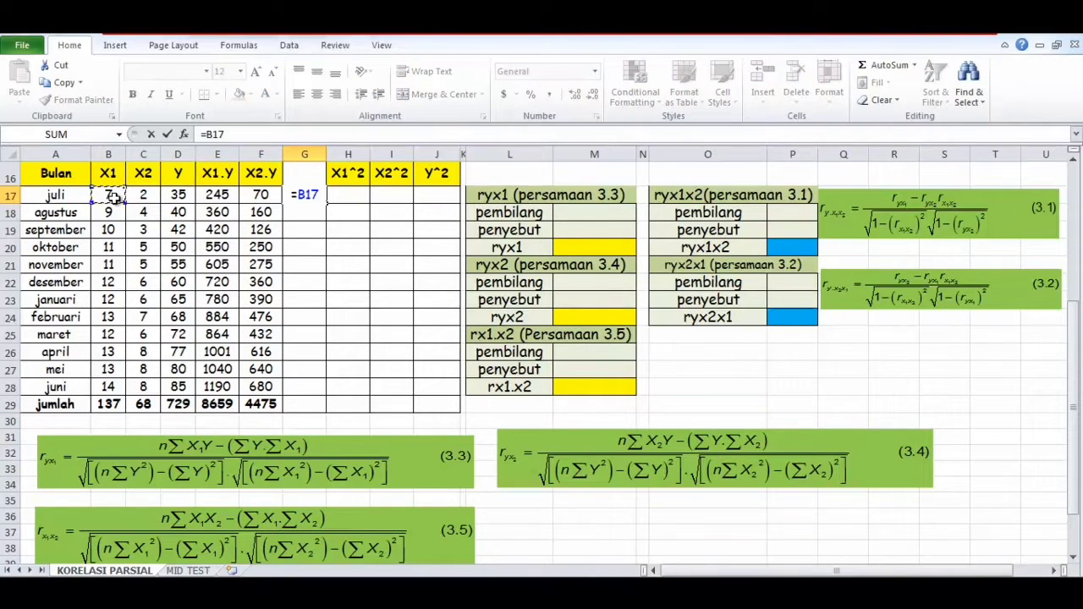
text(*)
click(143, 195)
key(Return)
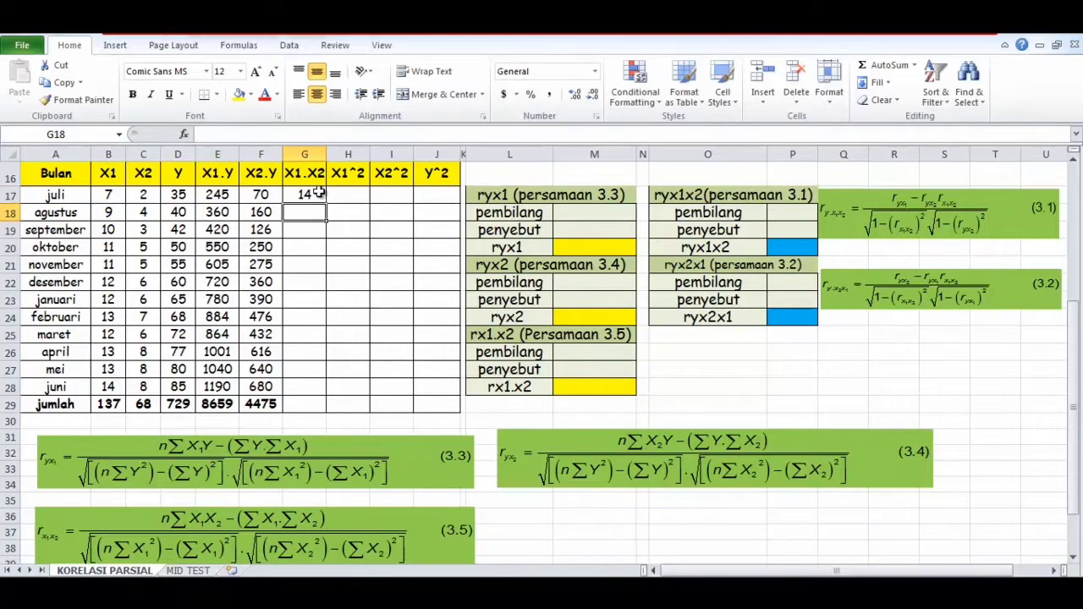
click(319, 195)
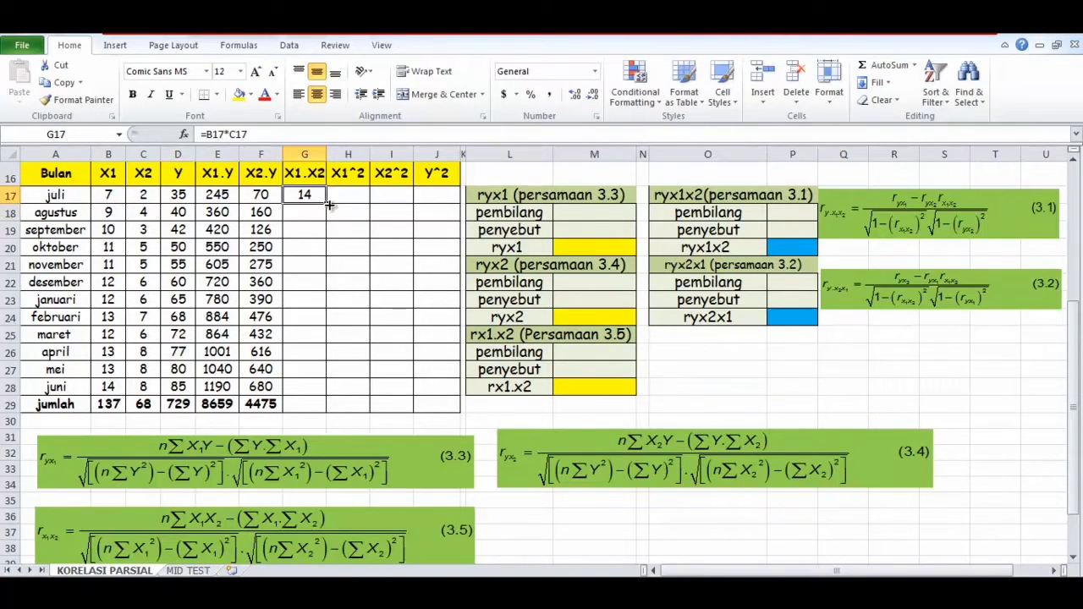
drag(329, 204, 315, 389)
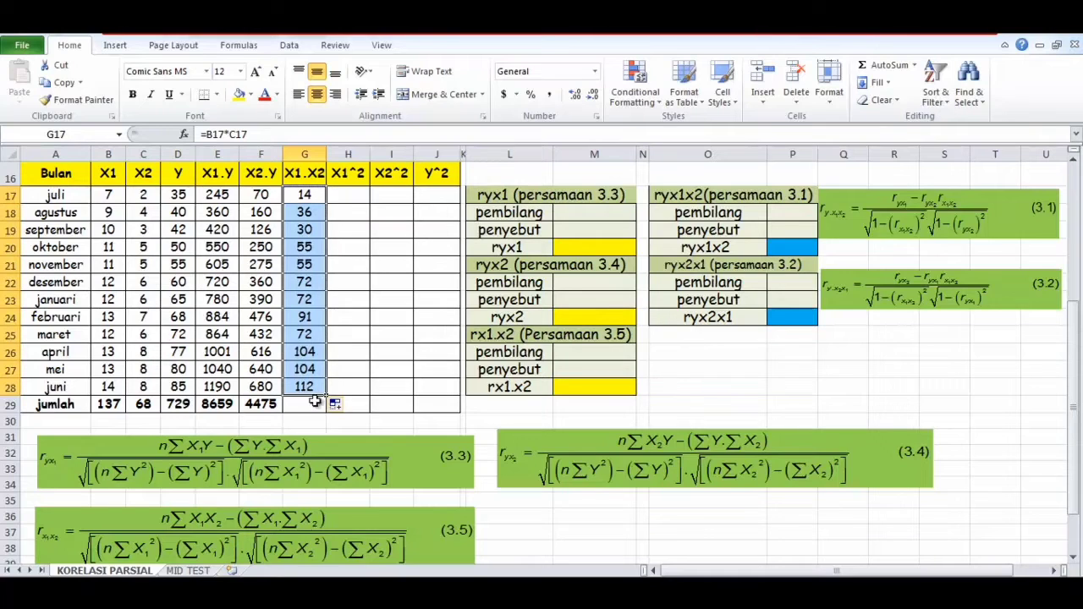
Calculate the X1^2 column with =B17^2 in H17 and copy the formula down through H28
click(351, 195)
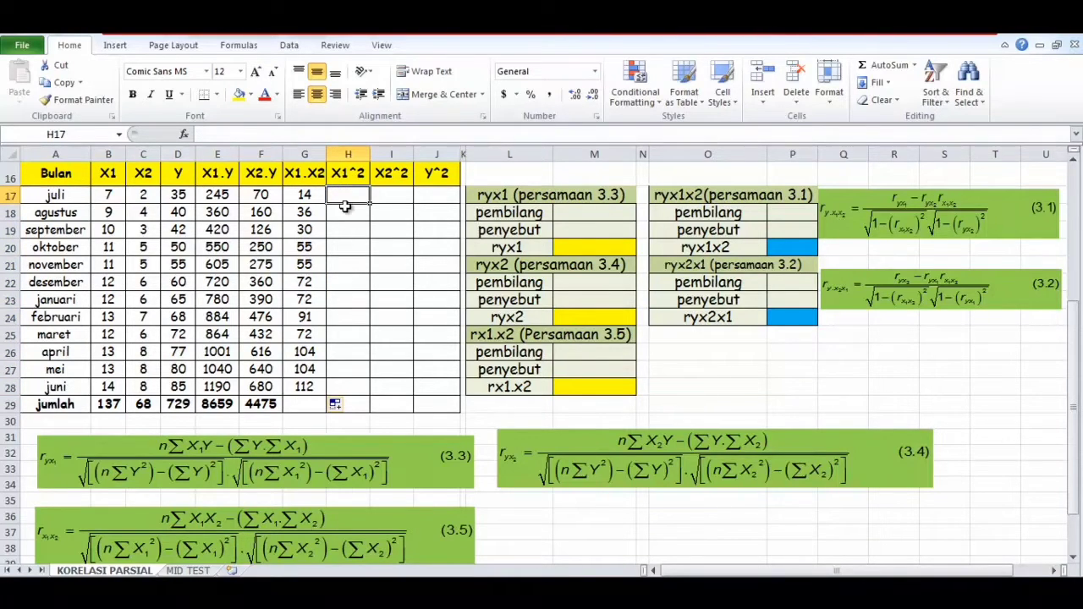
click(112, 194)
click(355, 195)
text(=)
click(115, 196)
text(^)
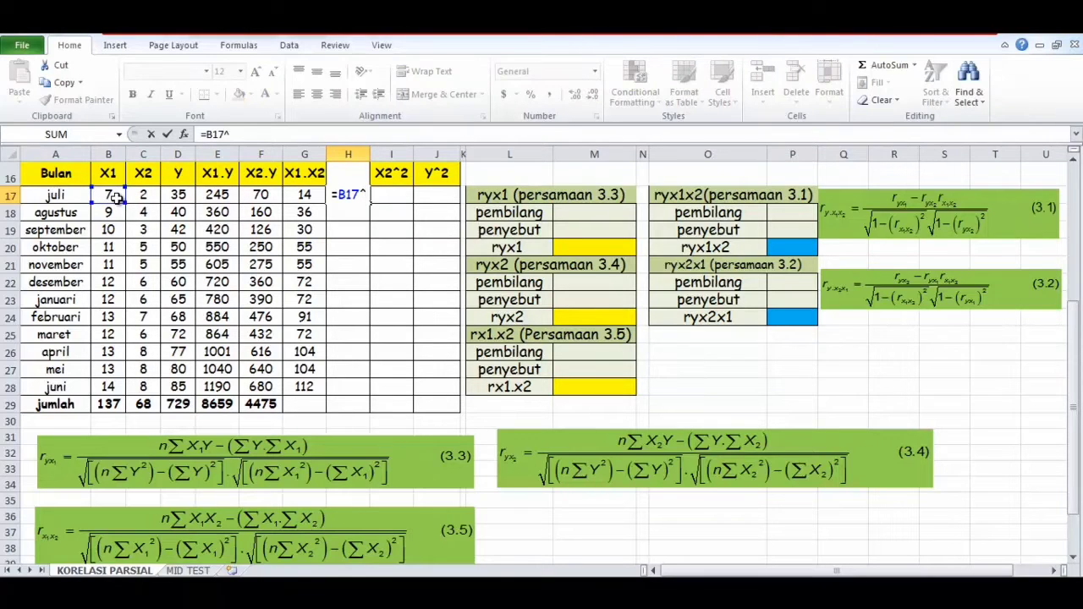
text(2)
key(Return)
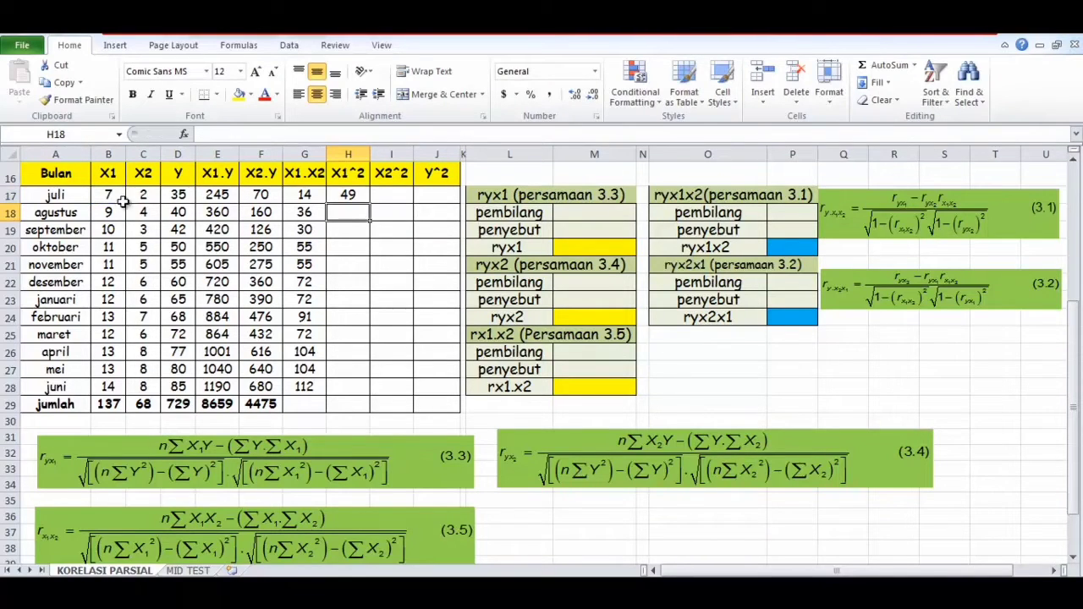
click(356, 196)
drag(370, 203, 369, 395)
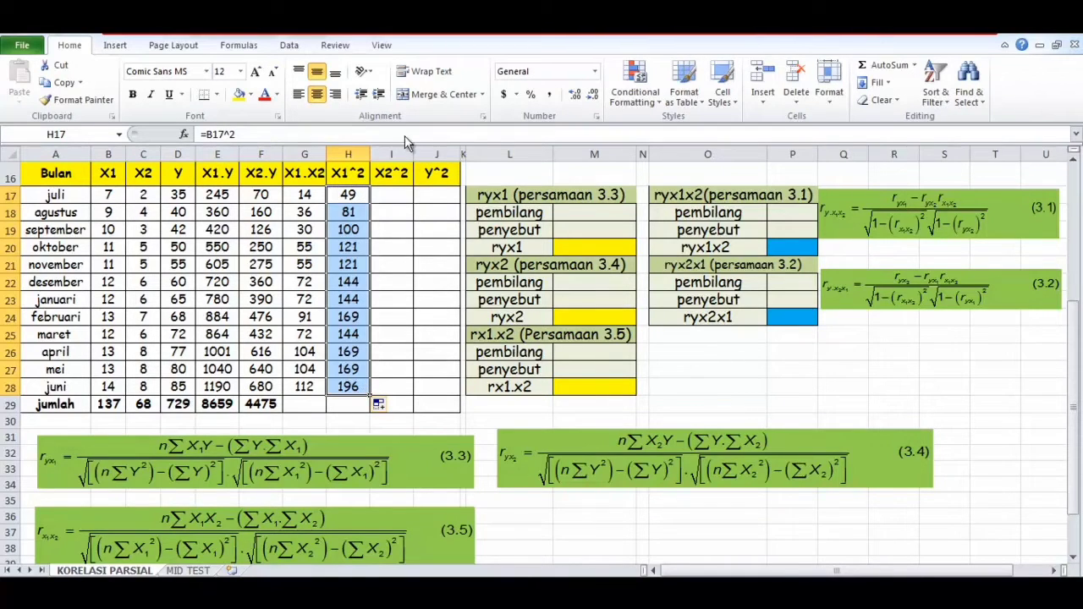
Calculate the X2^2 column with =C17^2 in I17 and copy the formula down through I28
click(395, 198)
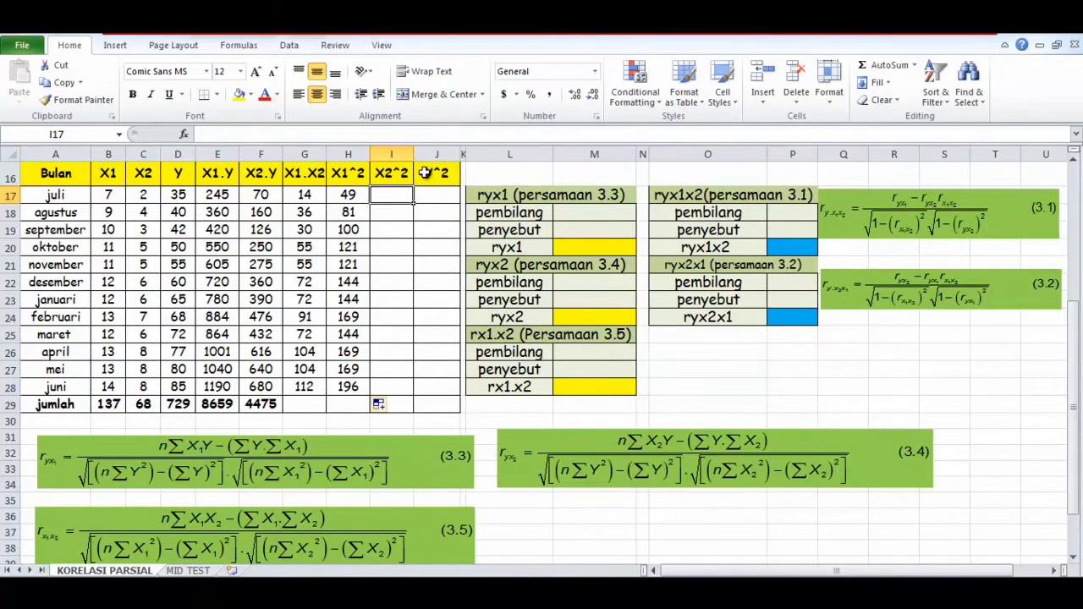
click(148, 191)
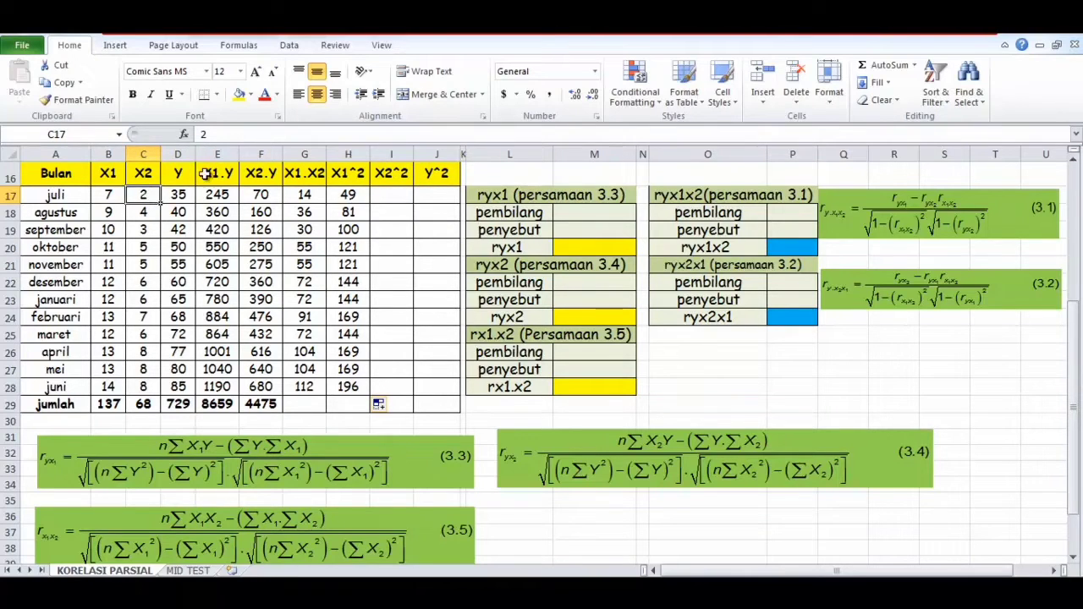
click(392, 196)
text(=)
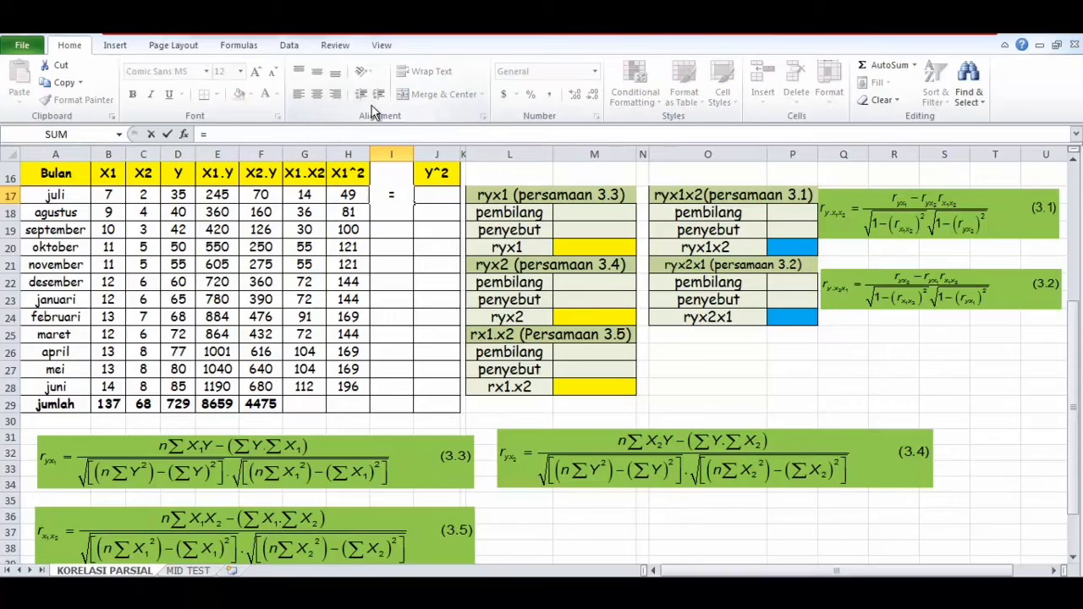
click(151, 196)
text(^2)
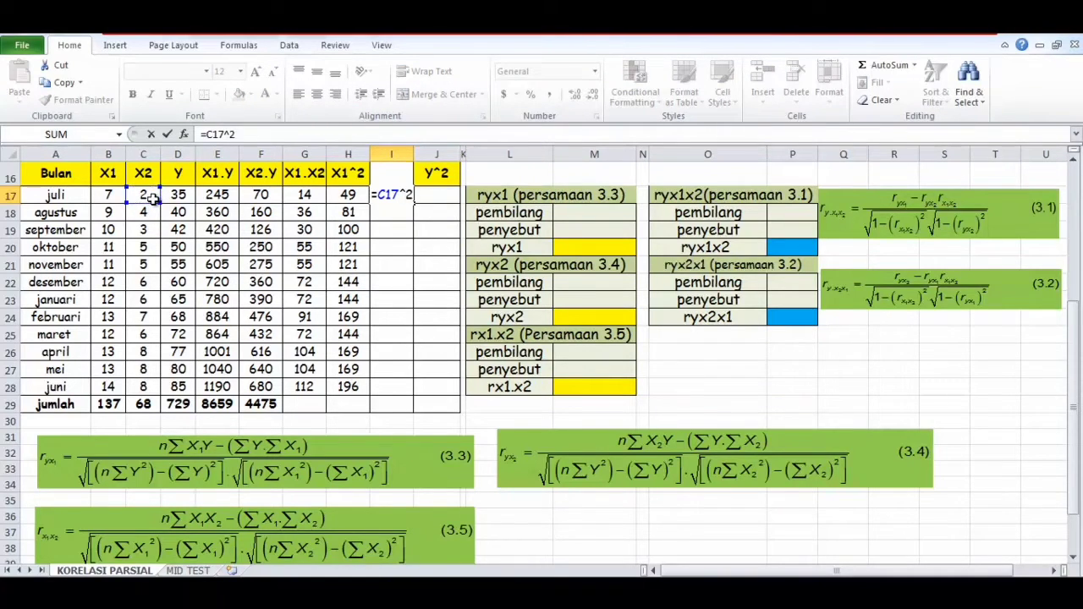
key(Return)
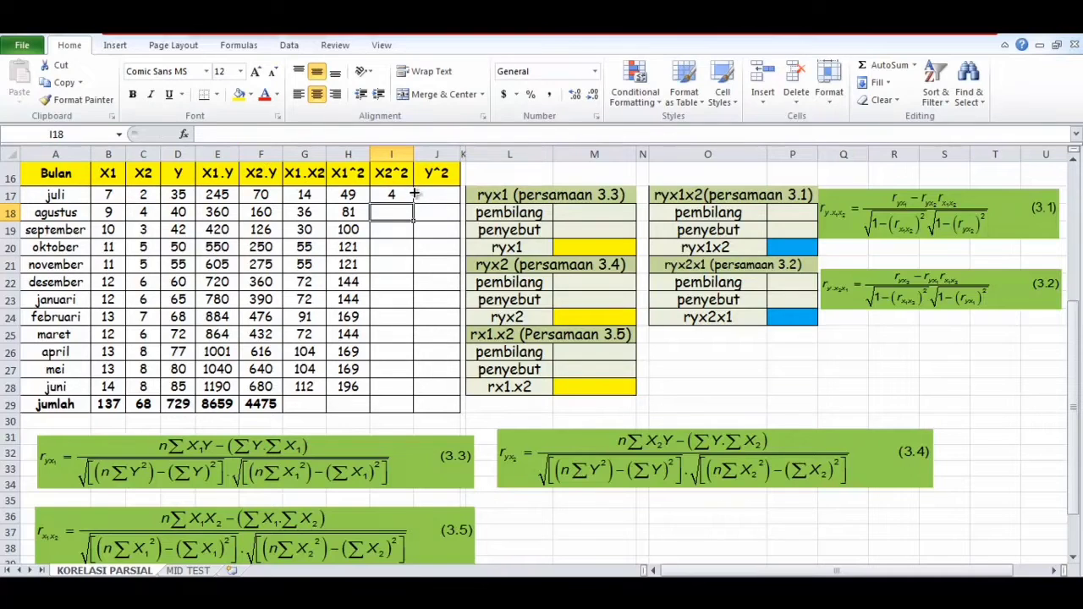
click(411, 194)
drag(414, 203, 406, 389)
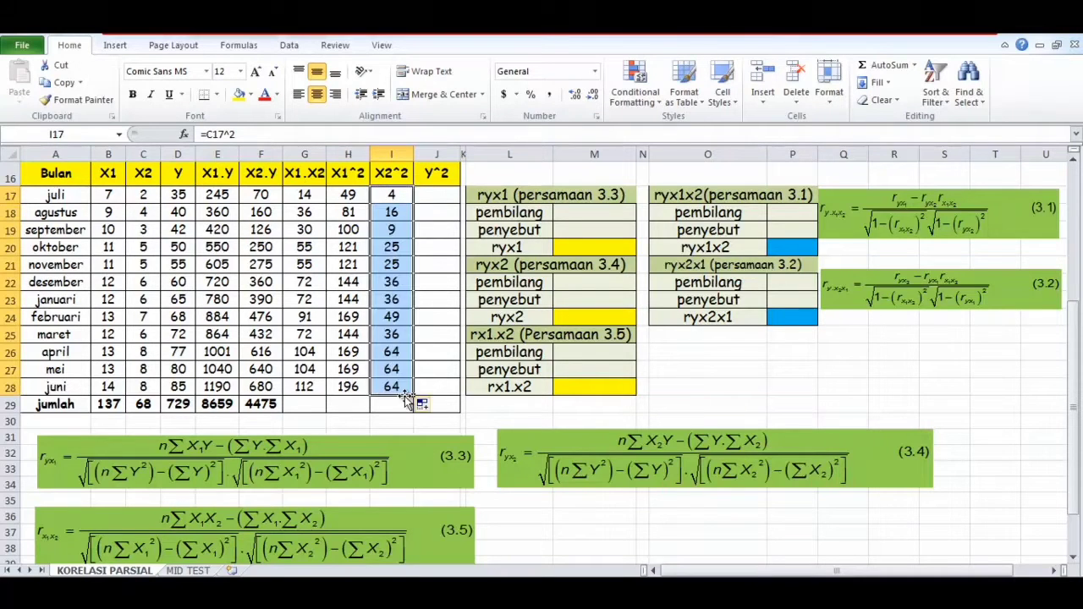
Calculate the Y^2 column with =D17^2 in J17 and copy the formula down through J28
click(439, 198)
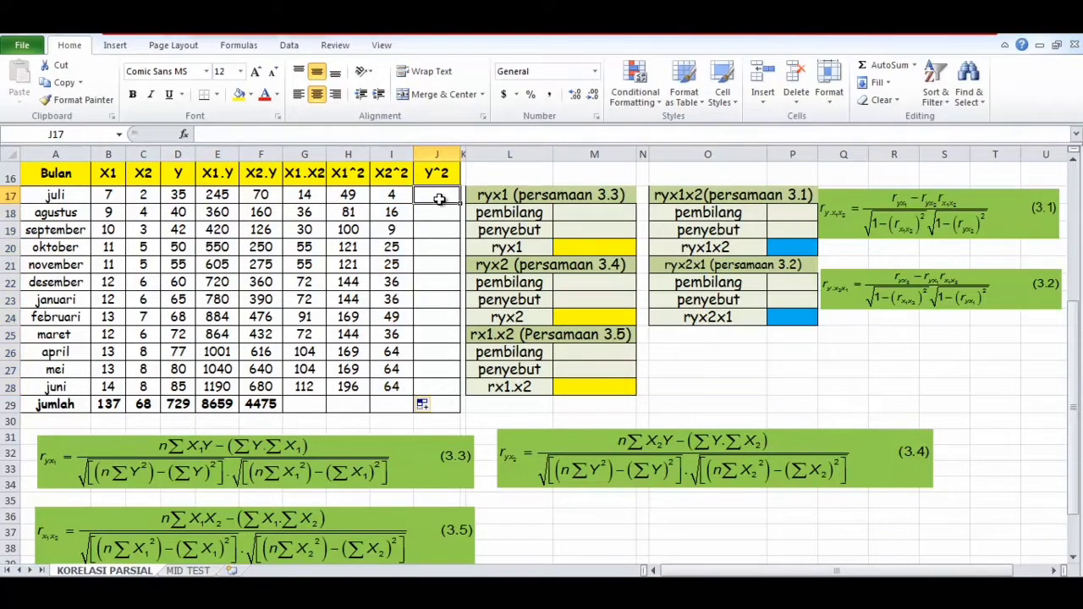
click(180, 197)
click(442, 198)
text(=)
click(178, 194)
text(^2)
key(Return)
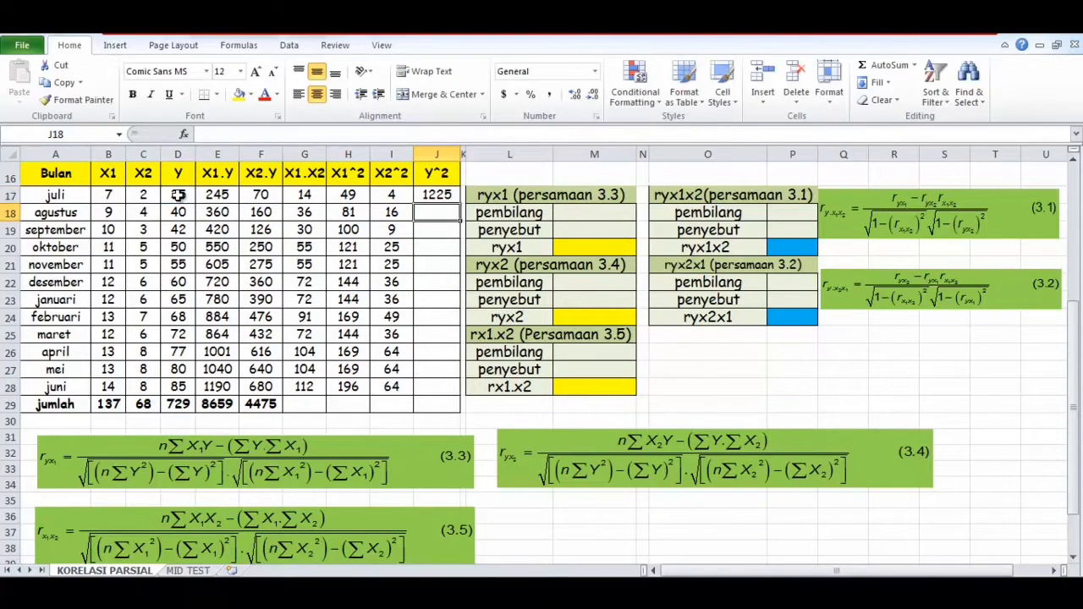
click(446, 199)
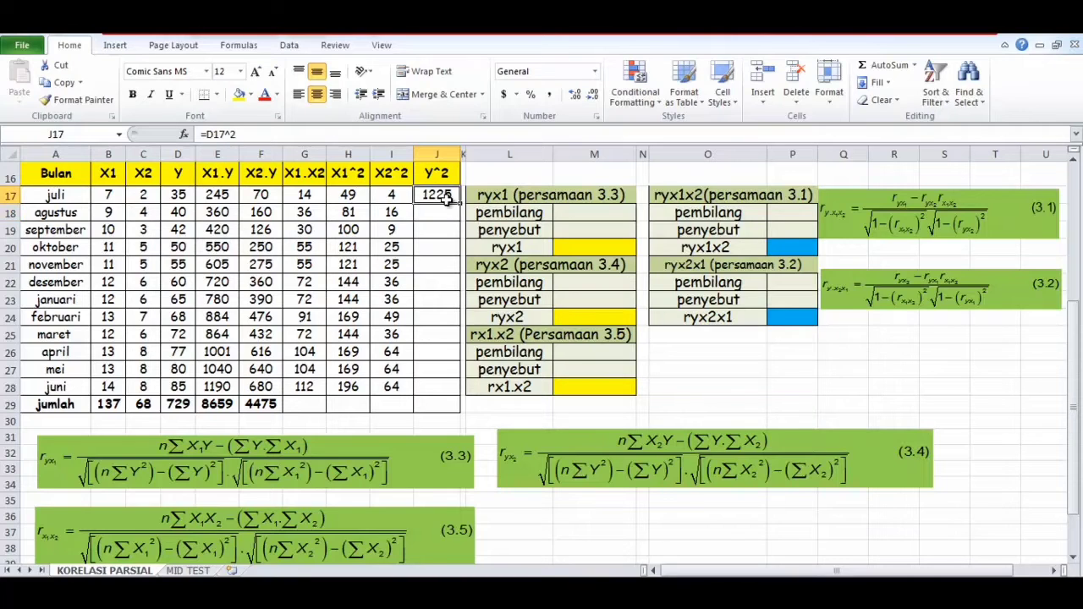
drag(461, 203, 453, 386)
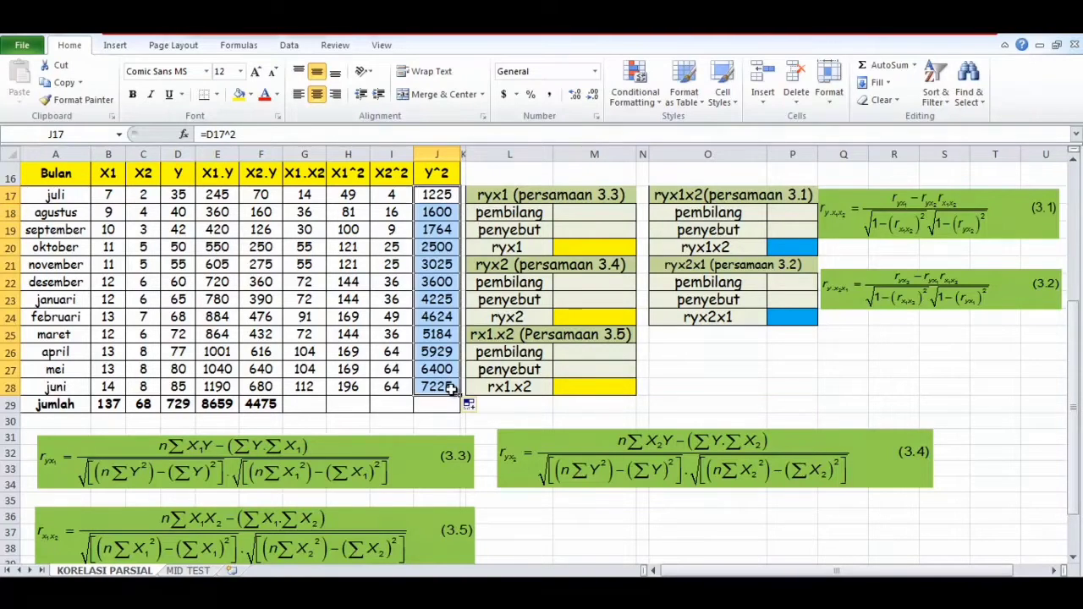
Fill the remaining totals in the jumlah row by copying the SUM formula from B29 across through J29
click(432, 405)
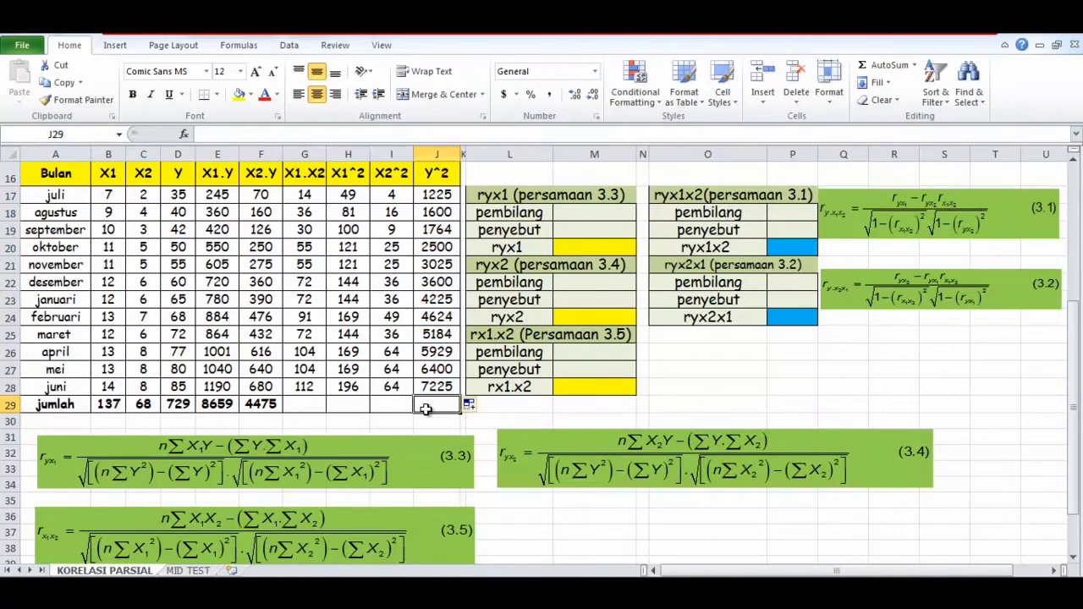
click(263, 405)
click(117, 409)
drag(125, 413, 446, 405)
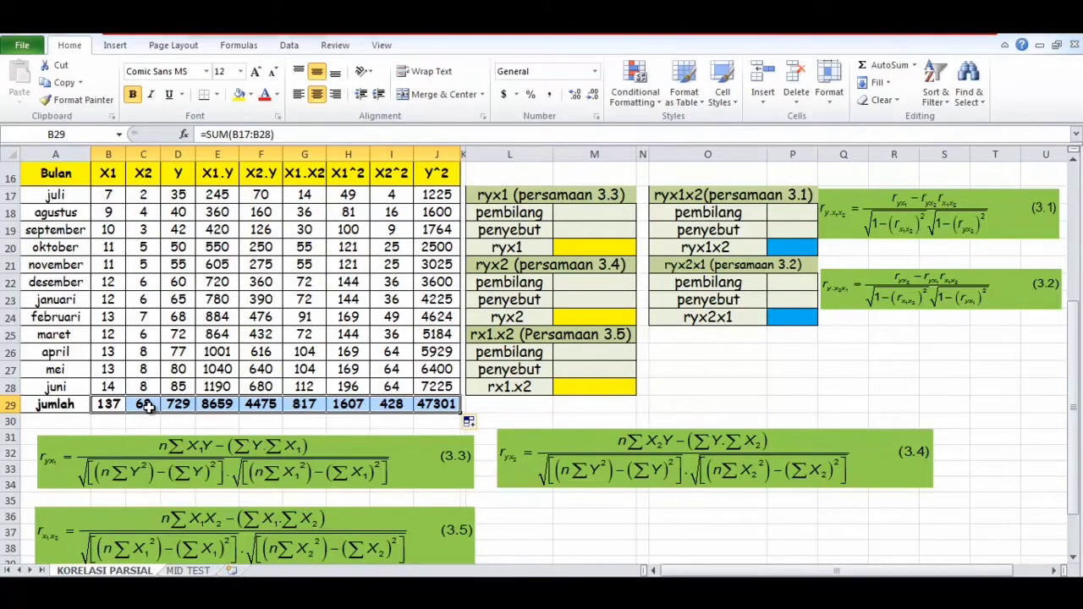
click(114, 406)
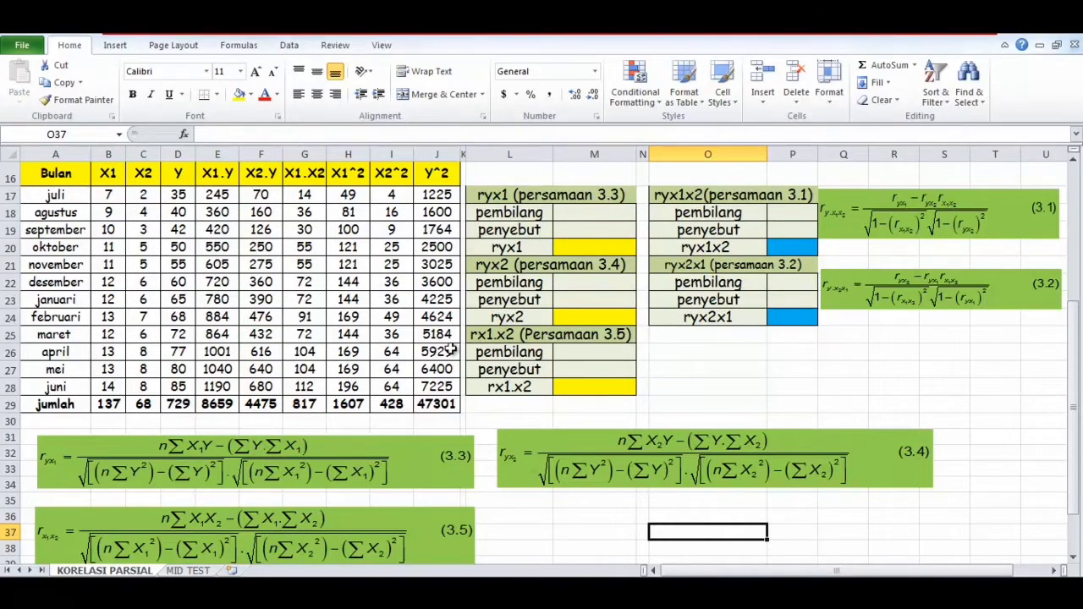
Calculate the pembilang of ryx1 (persamaan 3.3) in M18 with =(12*E29)-(D29*B29)
click(594, 214)
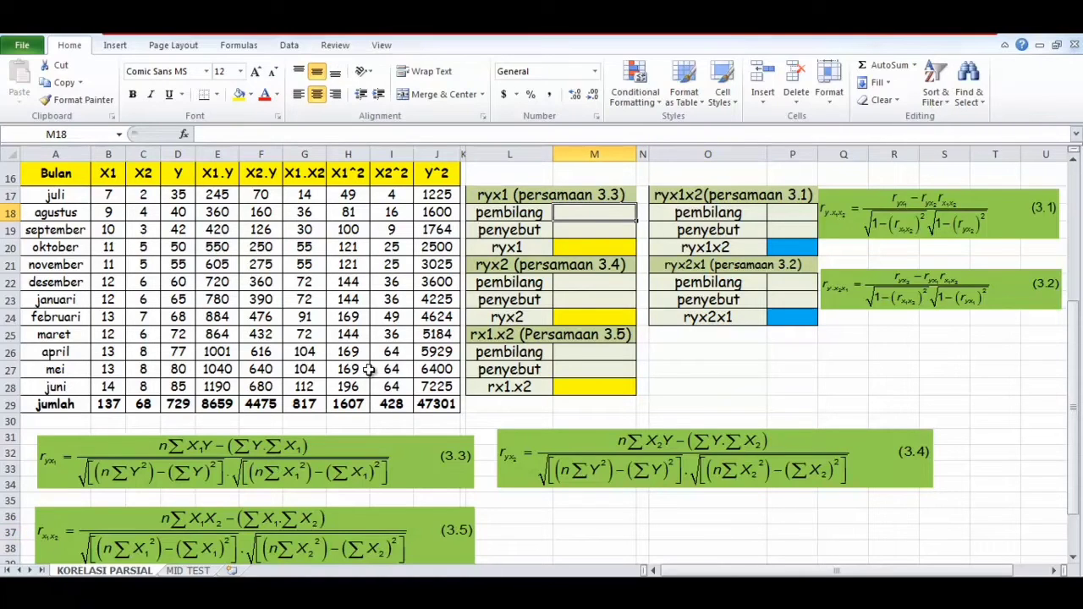
text(=)
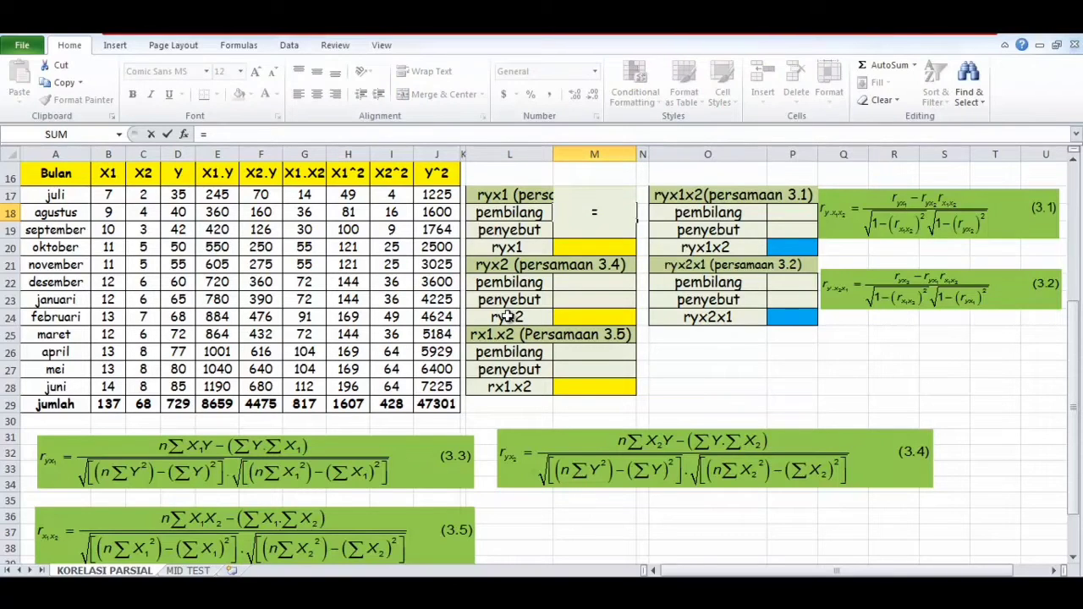
text((12)
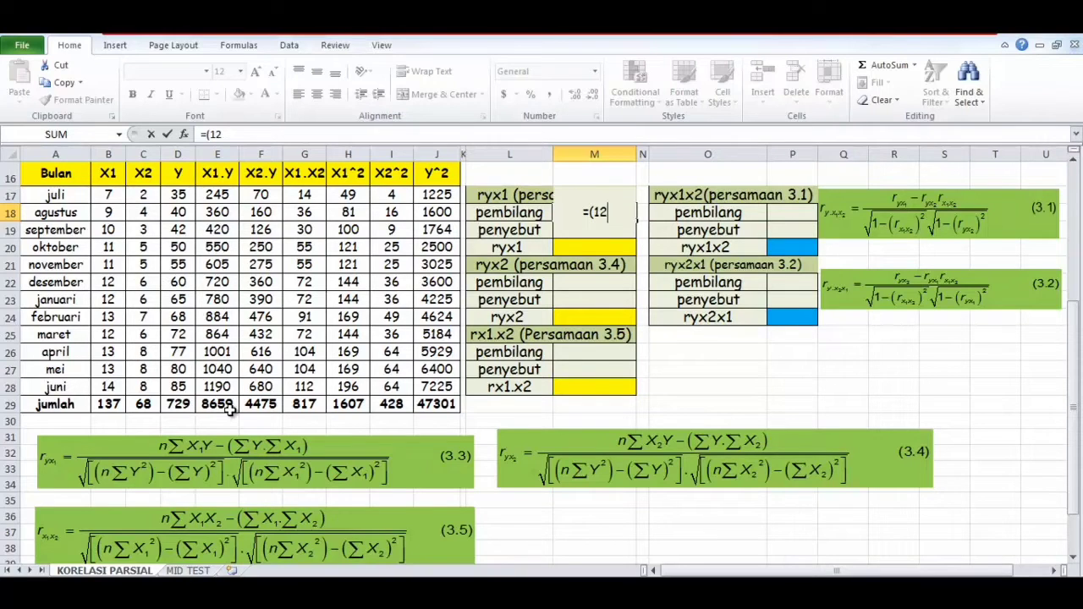
text(*)
click(230, 410)
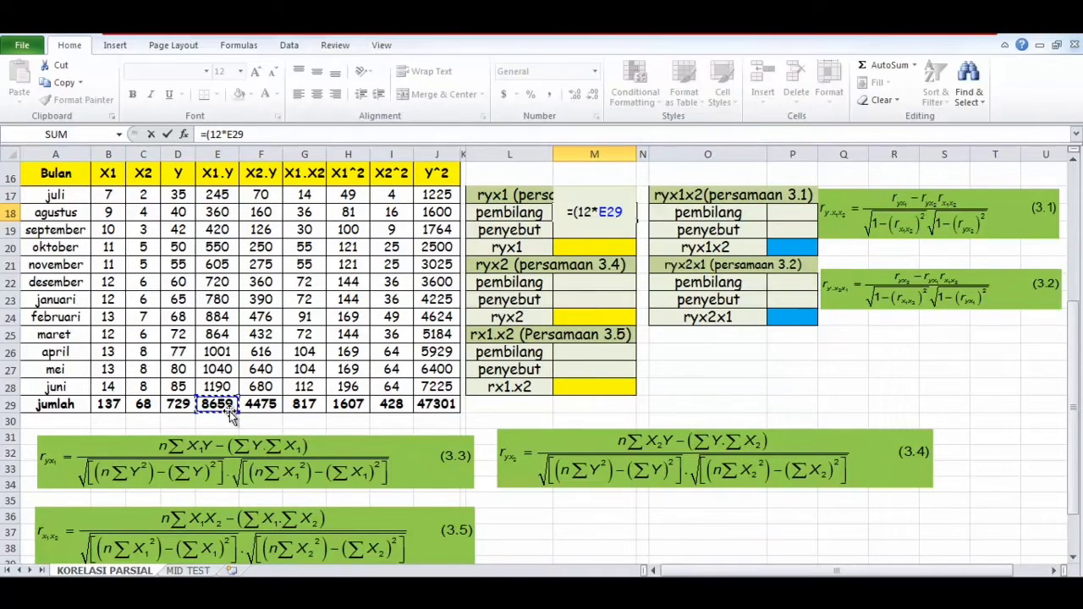
text())
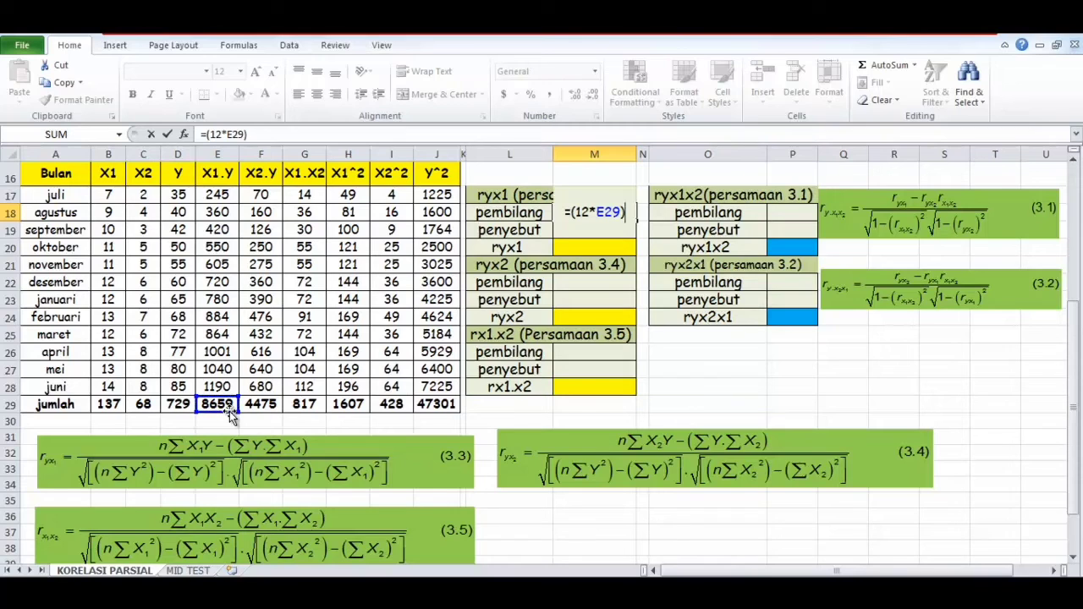
text(-()
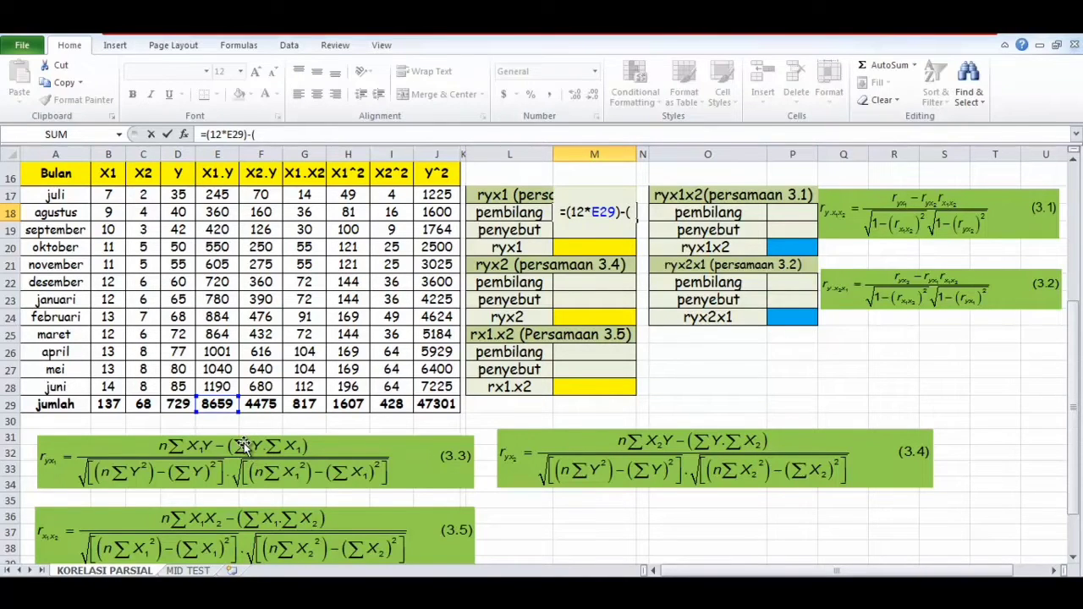
click(183, 405)
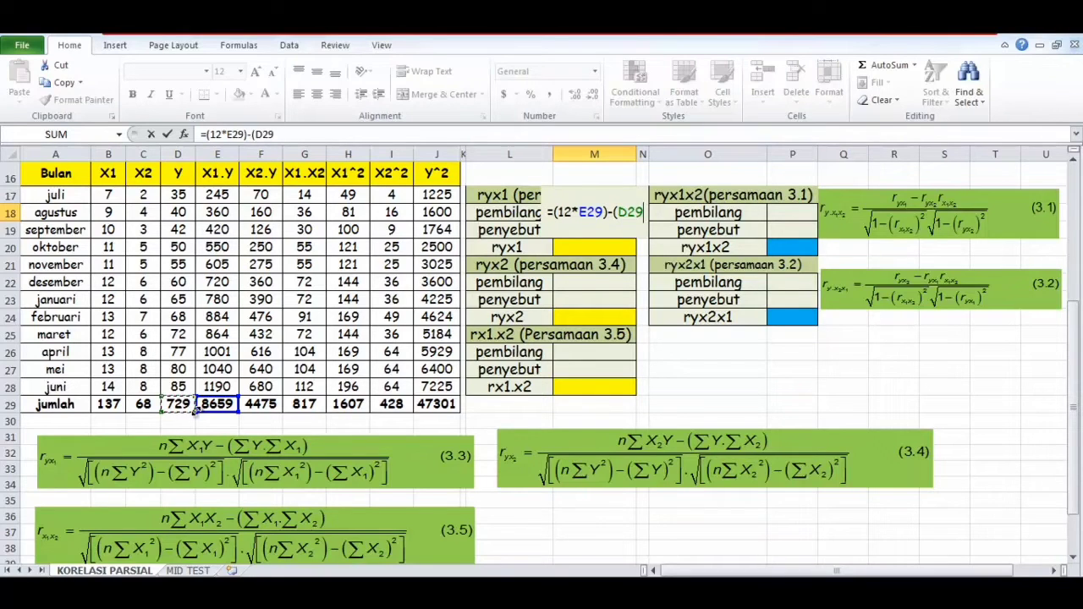
text(*)
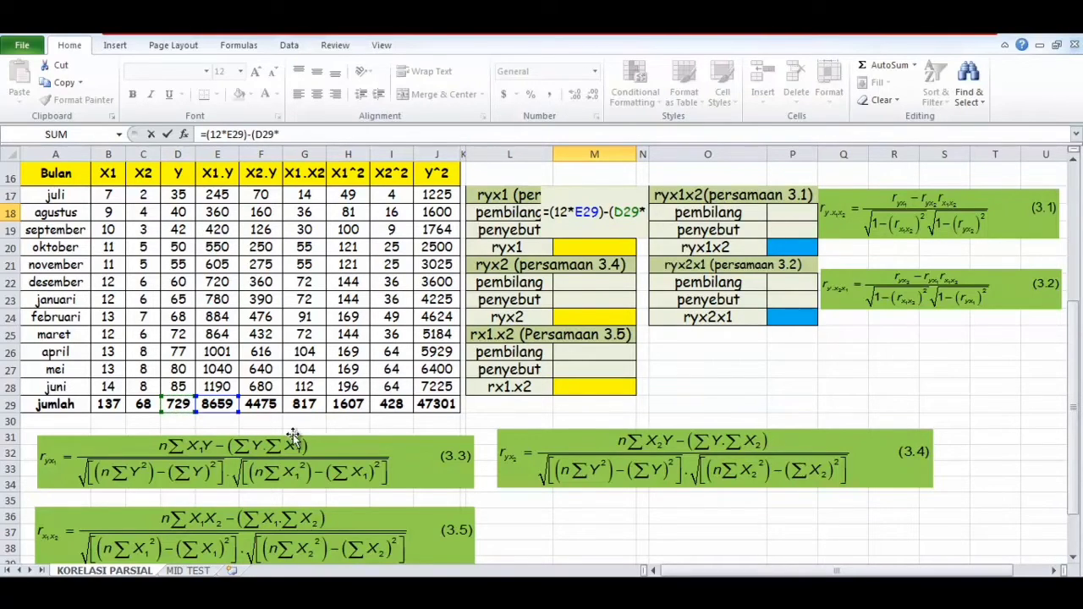
click(112, 407)
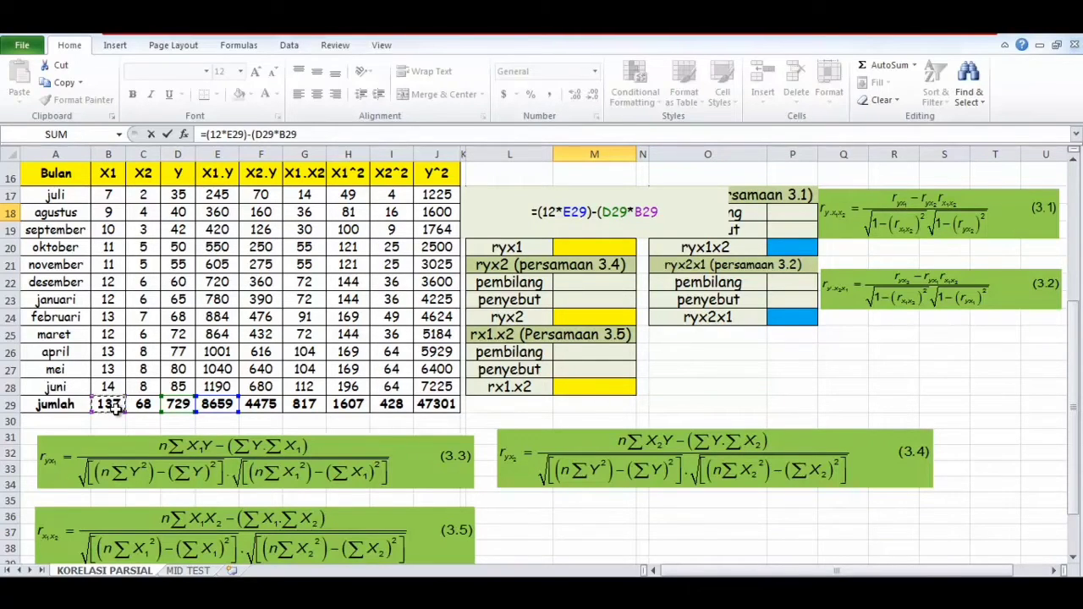
text())
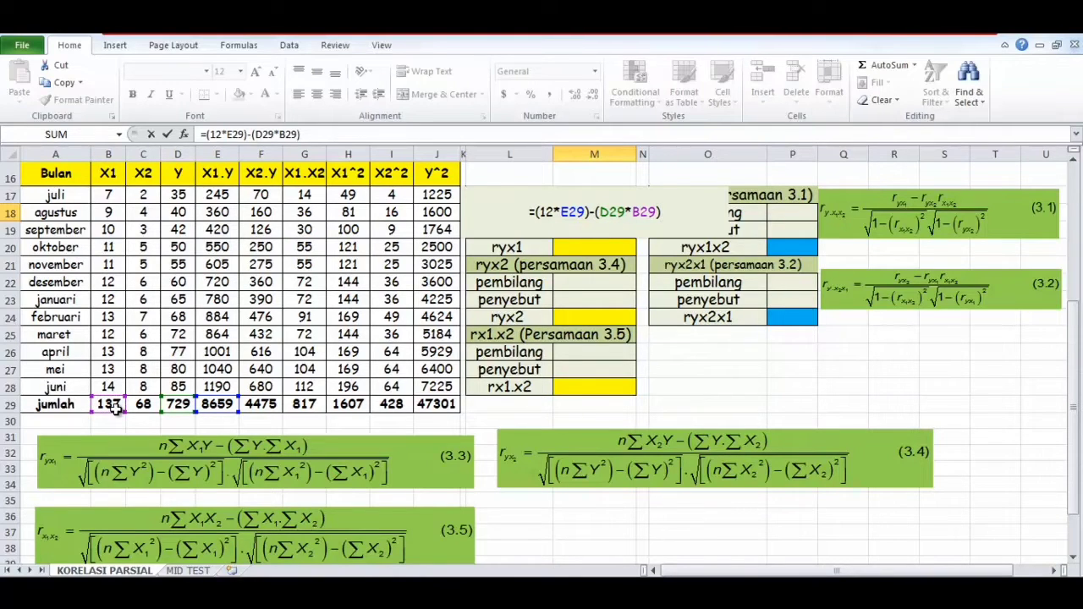
key(Return)
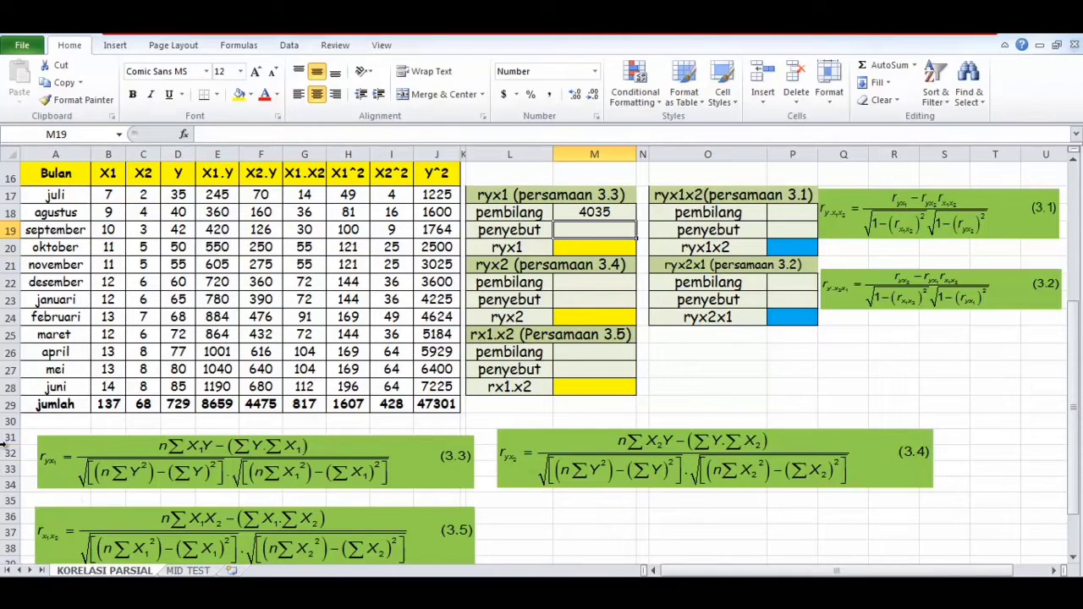
Calculate the penyebut of ryx1 (persamaan 3.3) in M19 with =SQRT(((12*J29)-(D29^2))*((12*H29)-(B29^2)))
text(=sq)
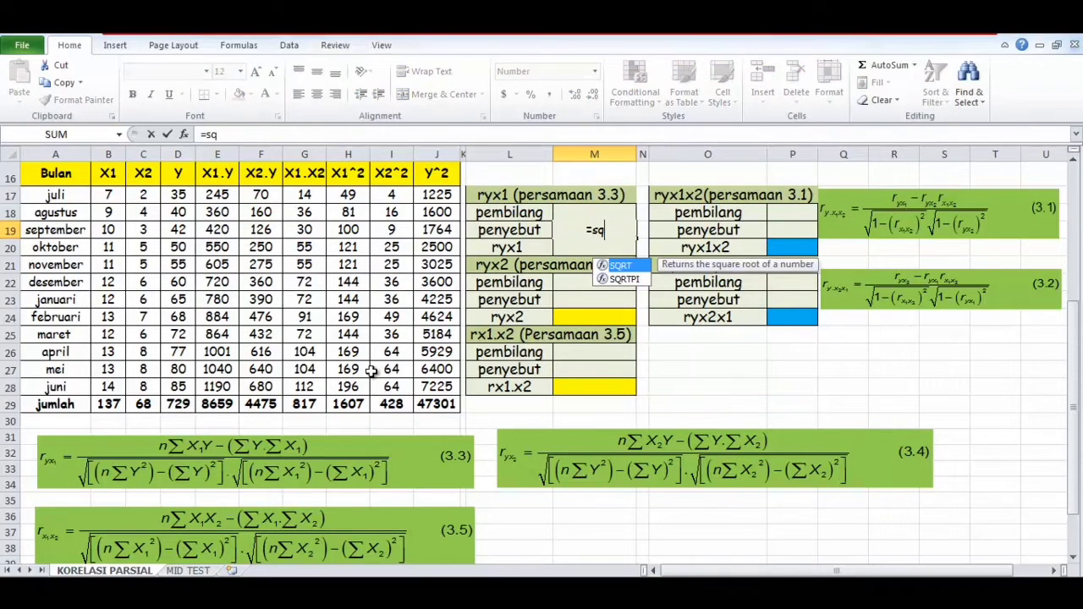
double_click(633, 266)
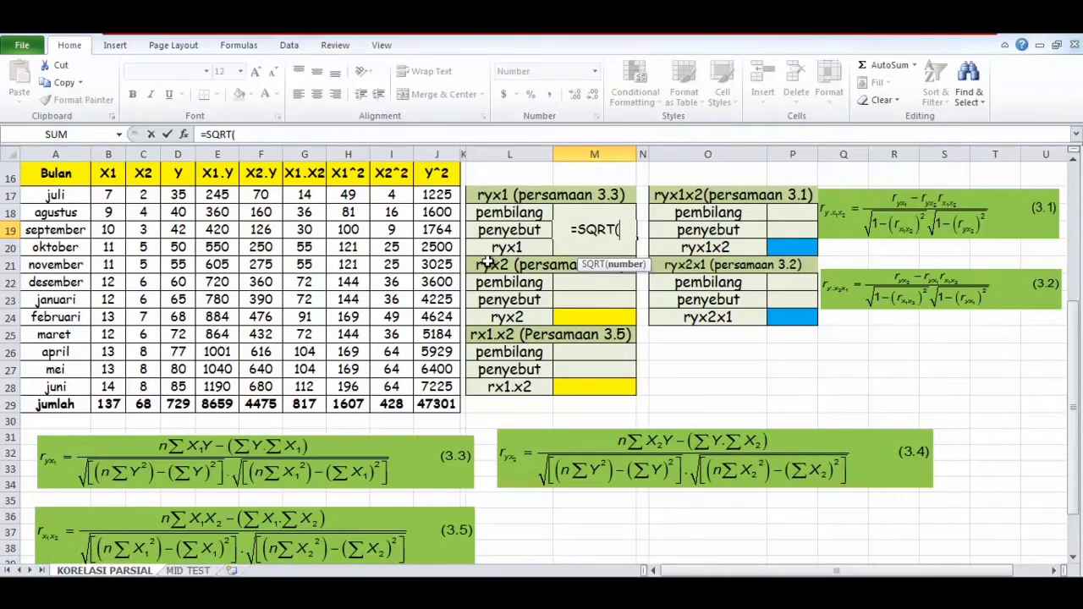
text((()
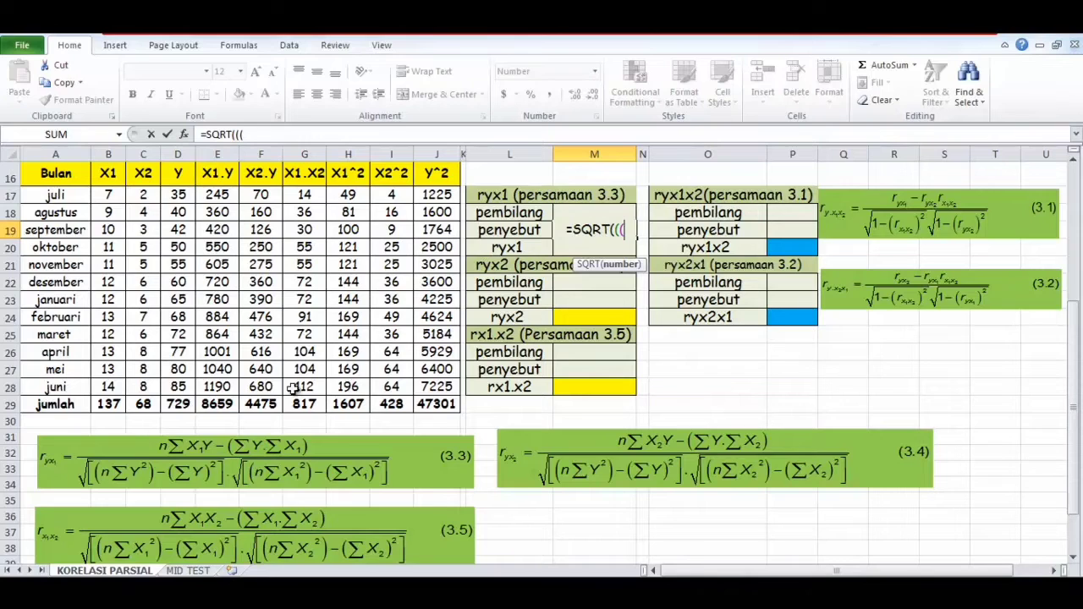
text(12*)
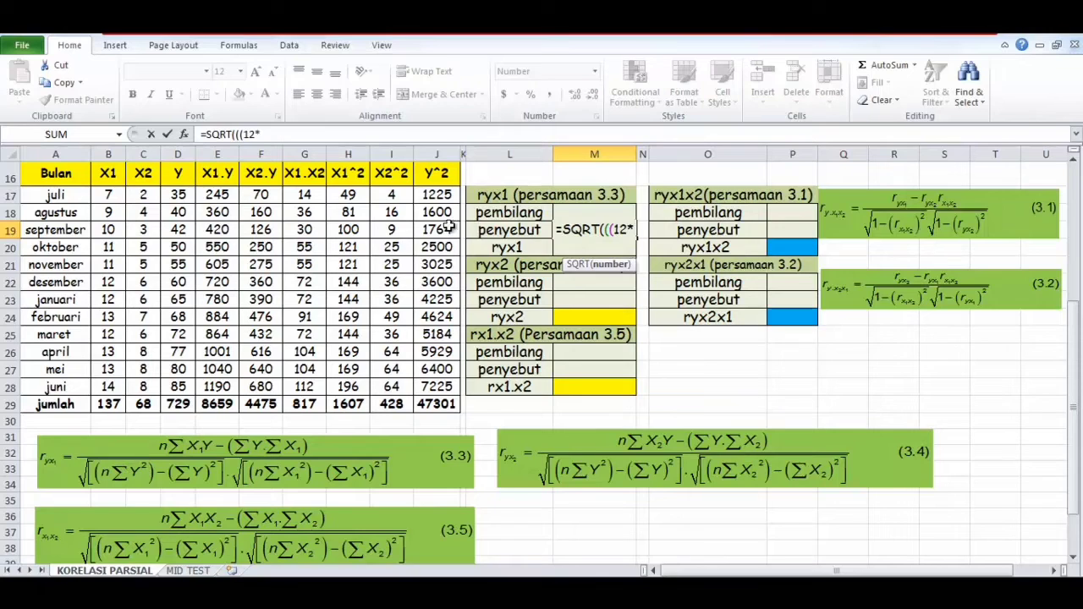
click(445, 406)
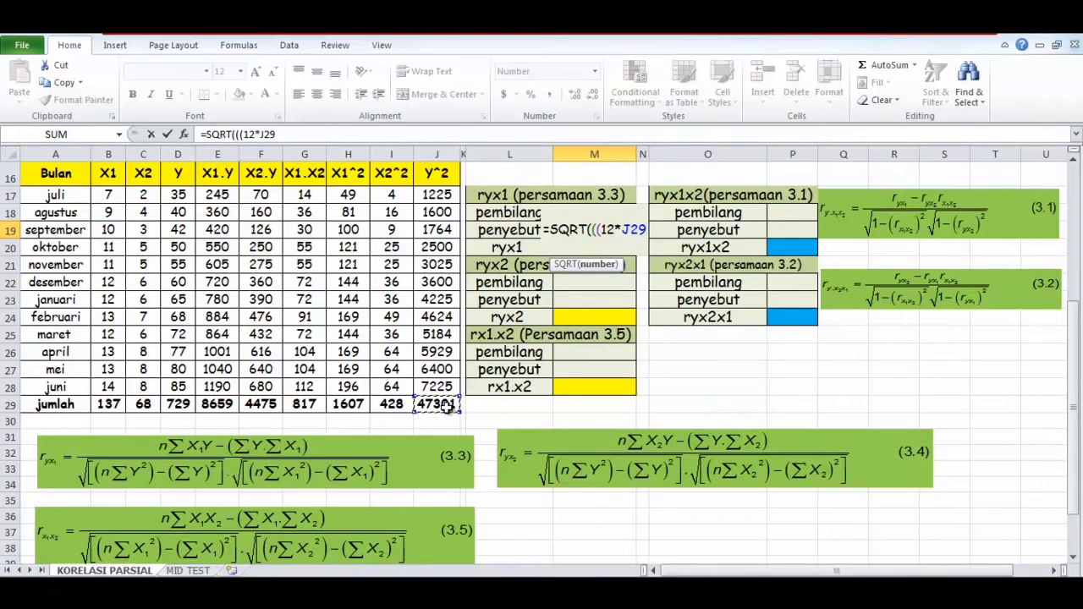
text()-()
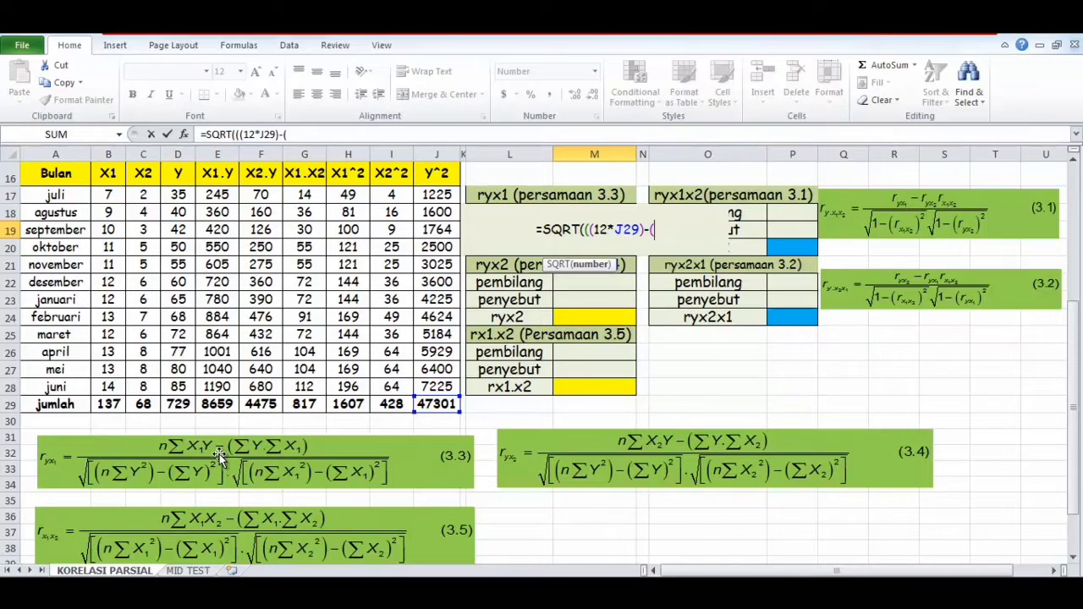
click(178, 405)
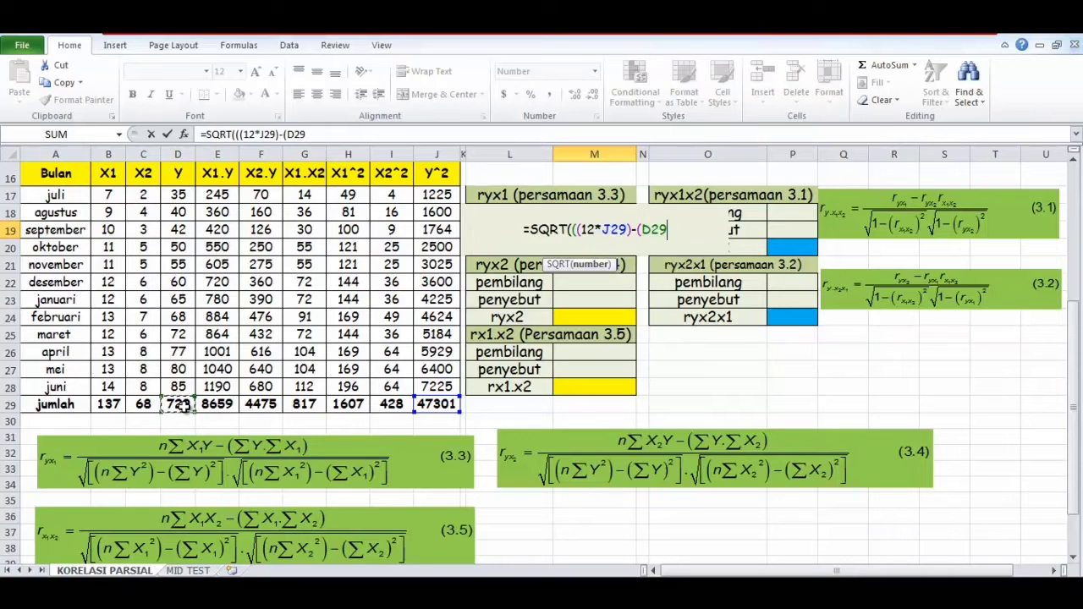
text(^)
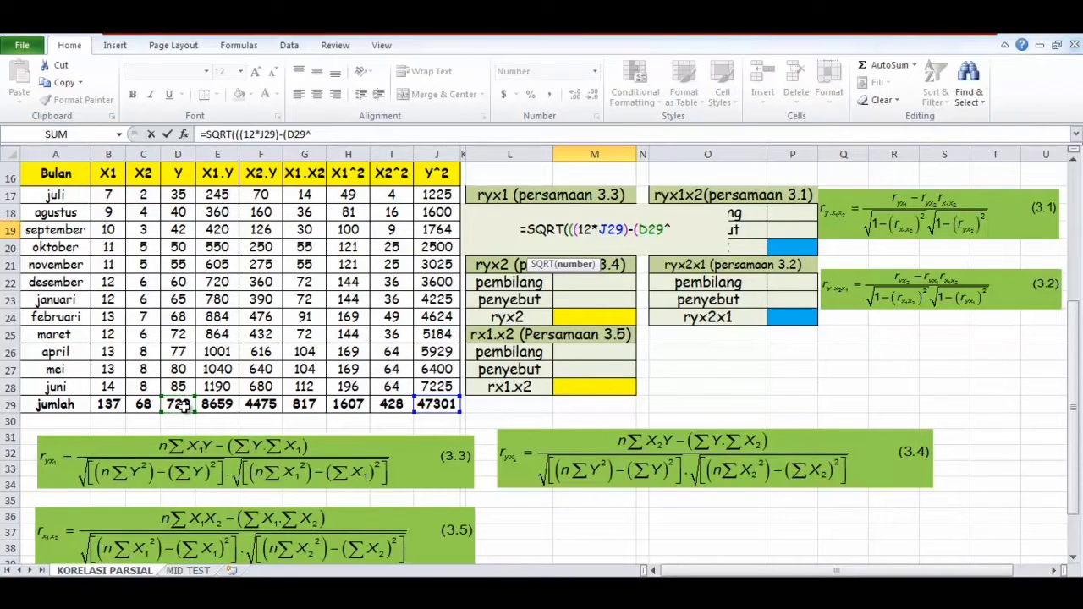
text(2)
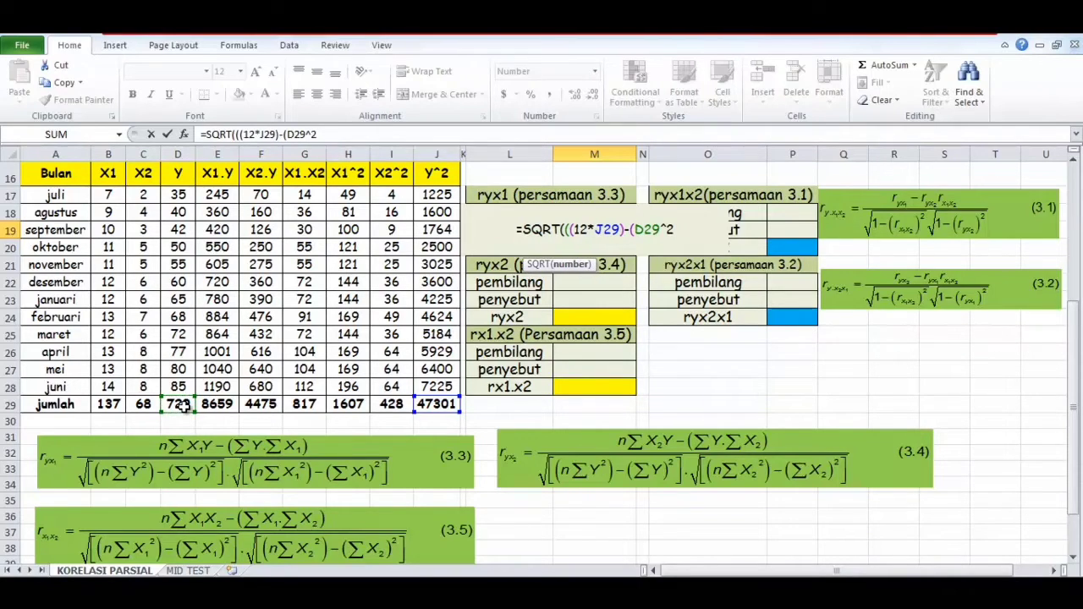
text())
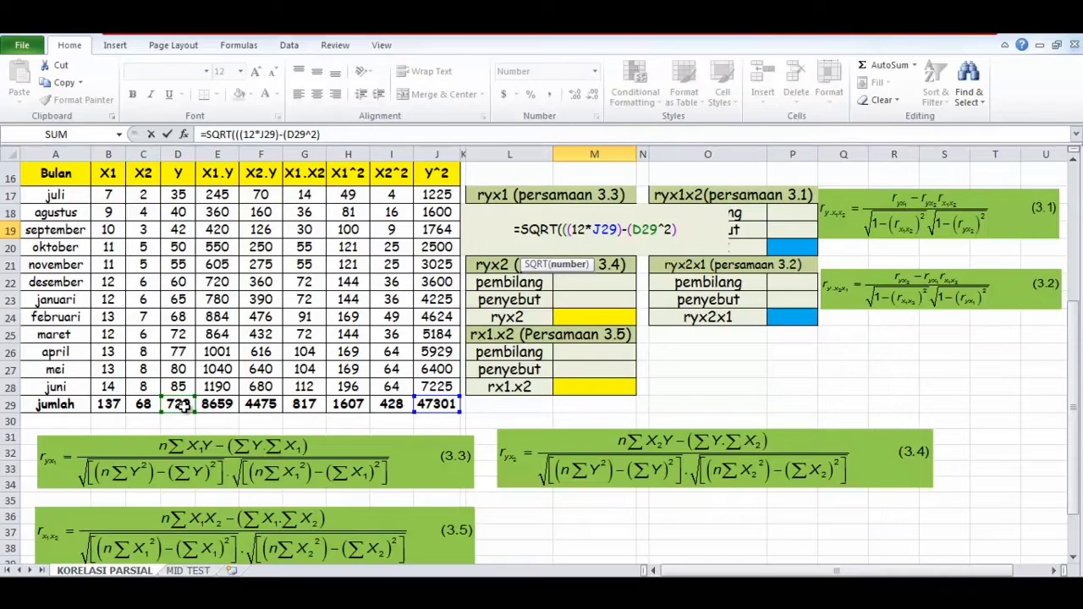
text())
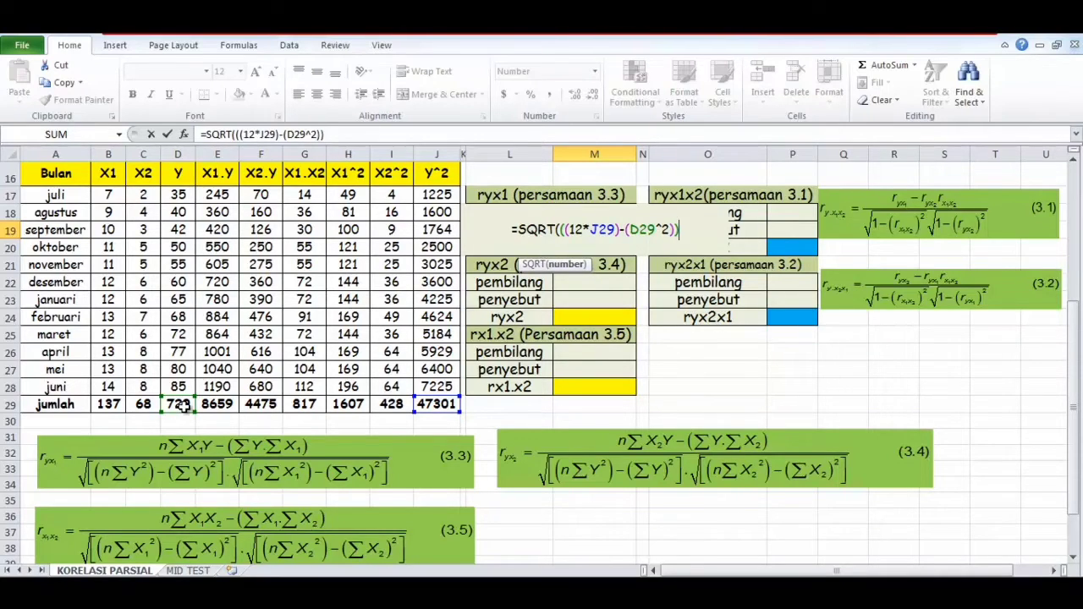
text(*)
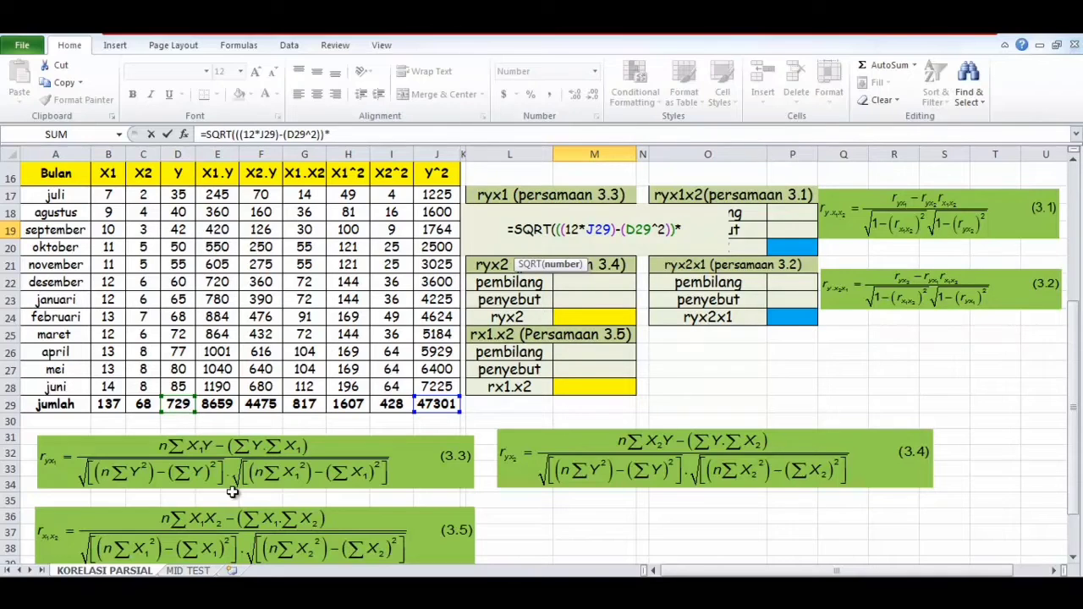
text((()
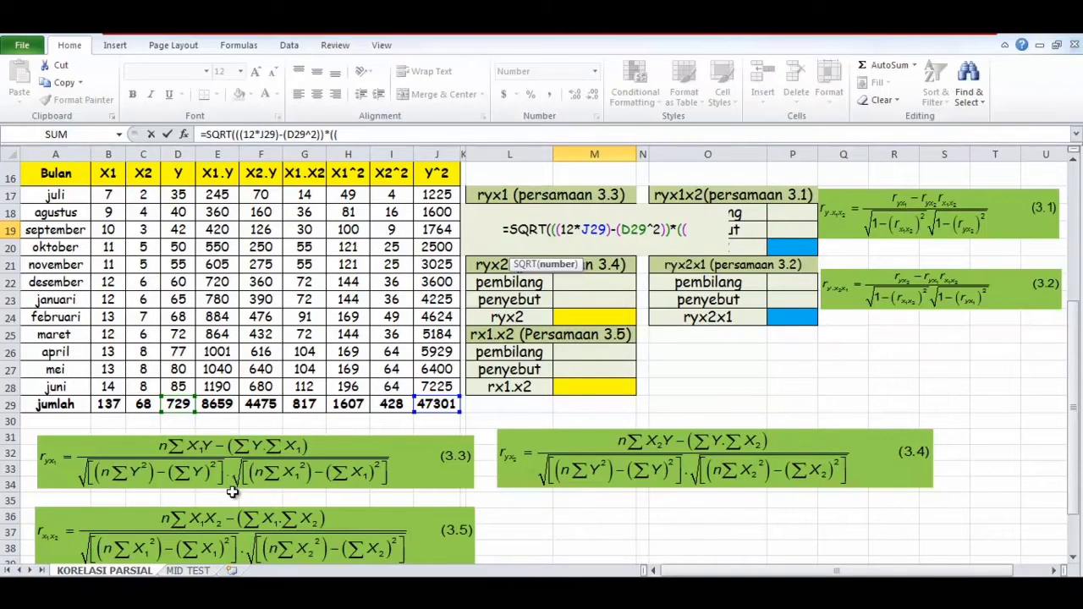
text(12)
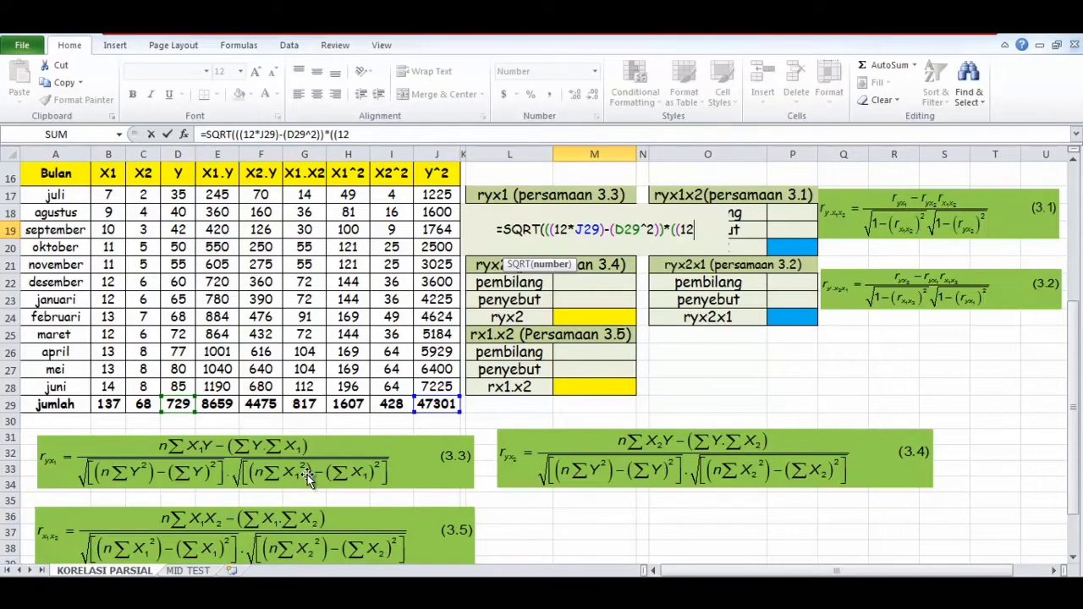
text(*)
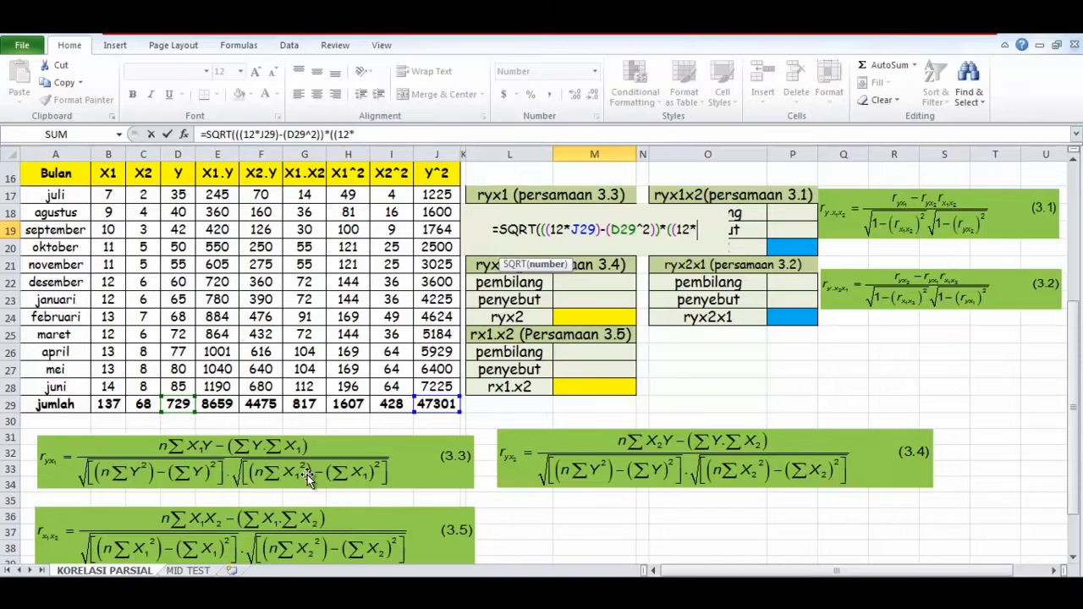
click(360, 406)
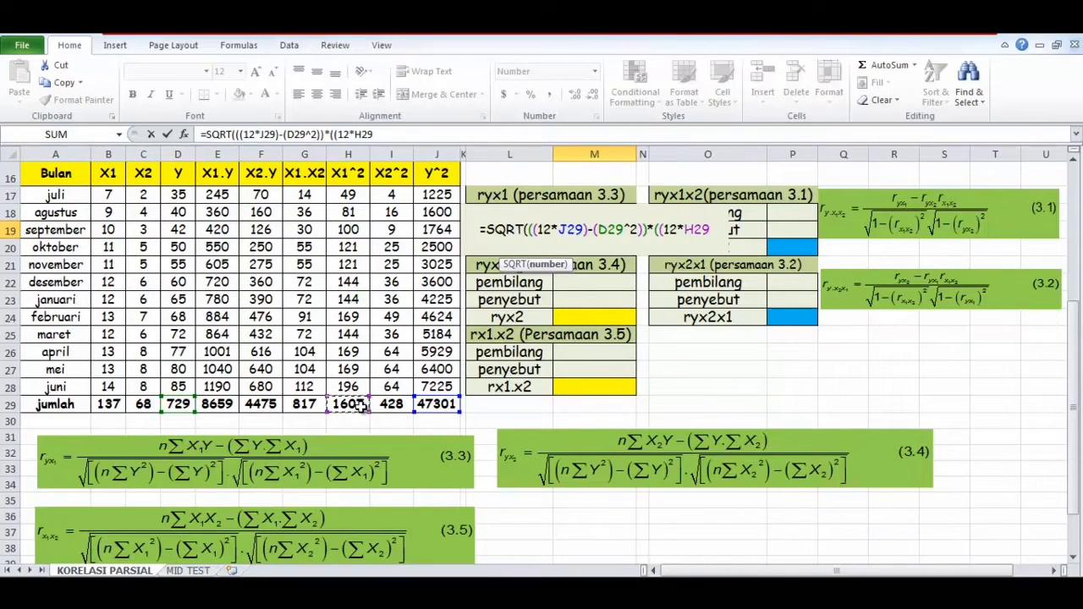
text())
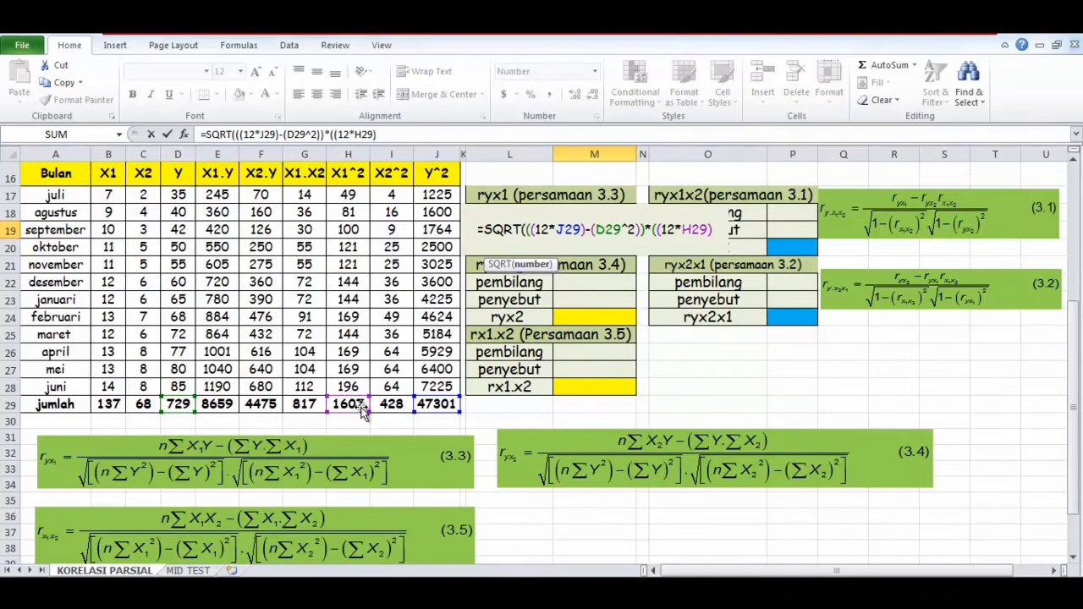
text(-)
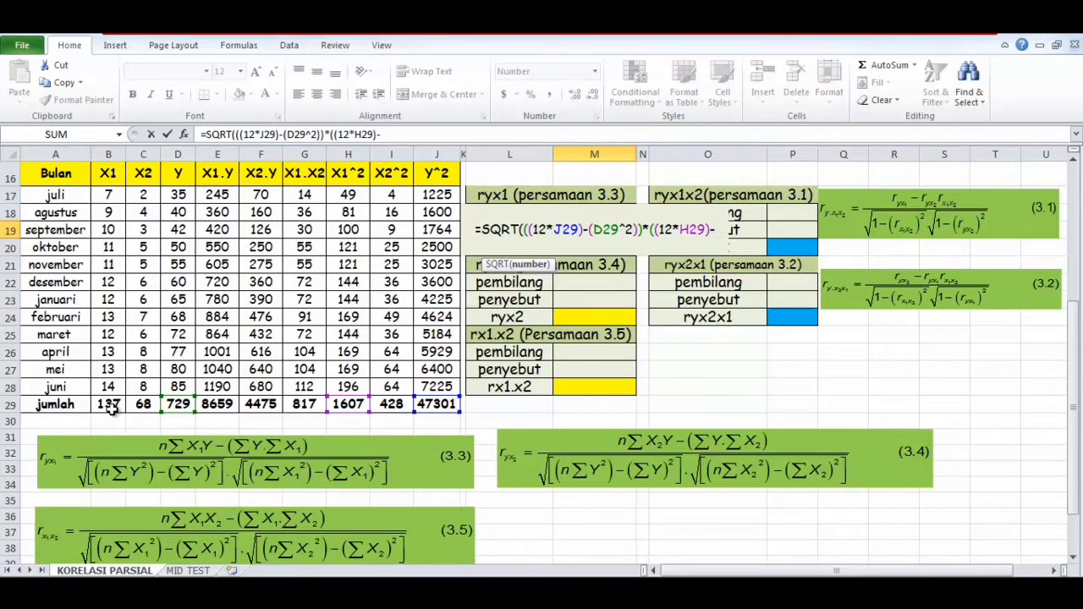
text(()
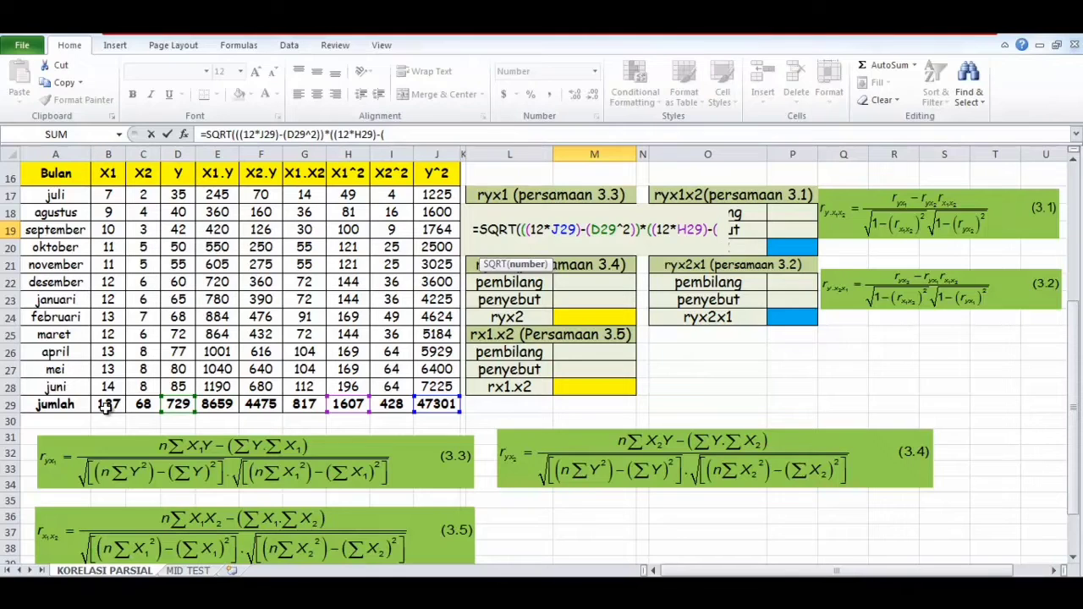
click(107, 404)
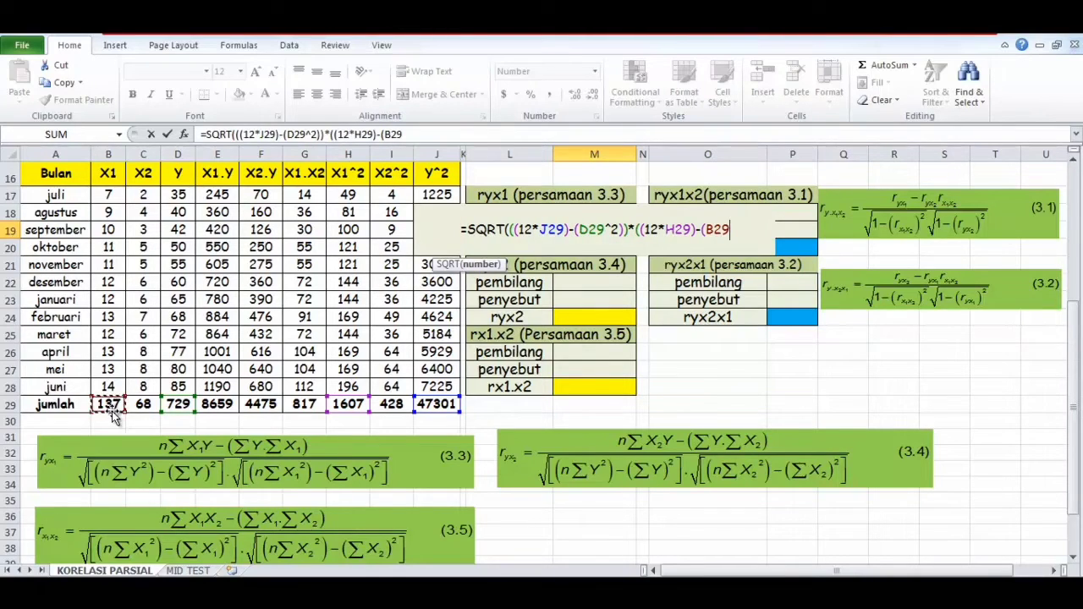
text(^2)
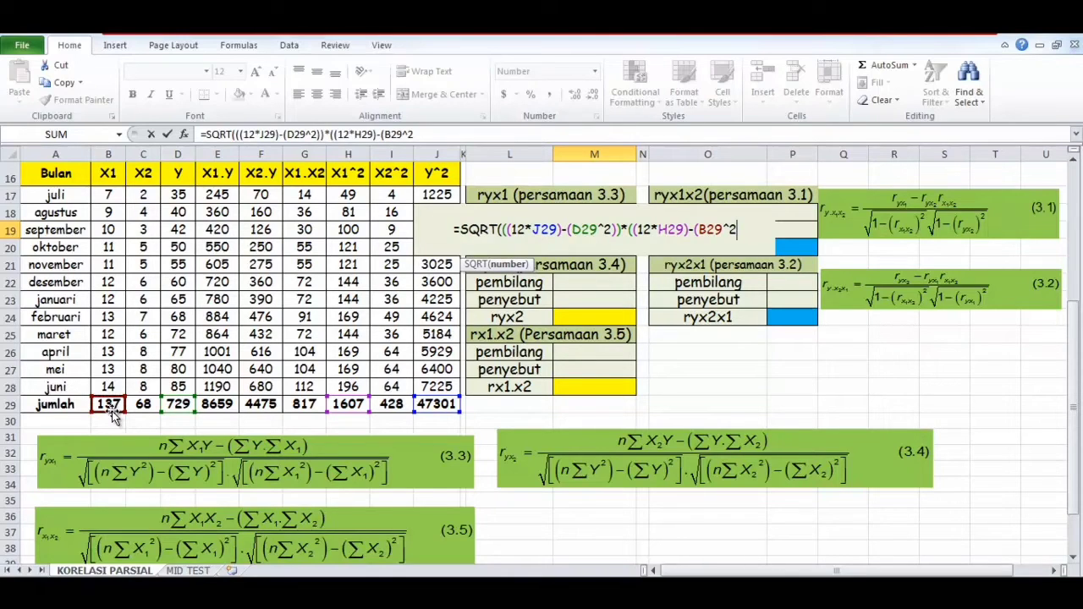
text())
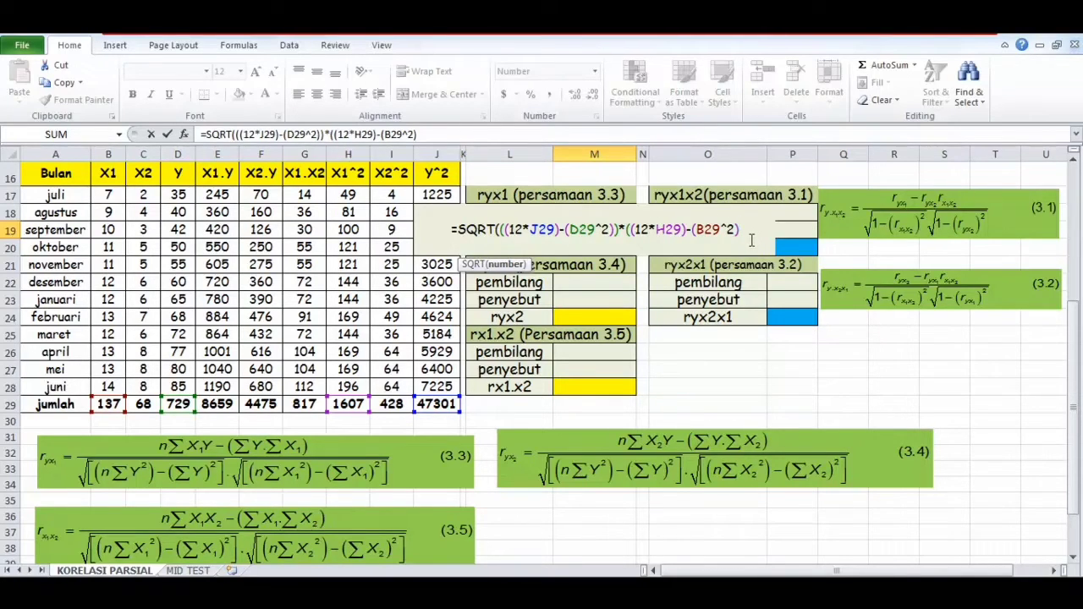
text()))
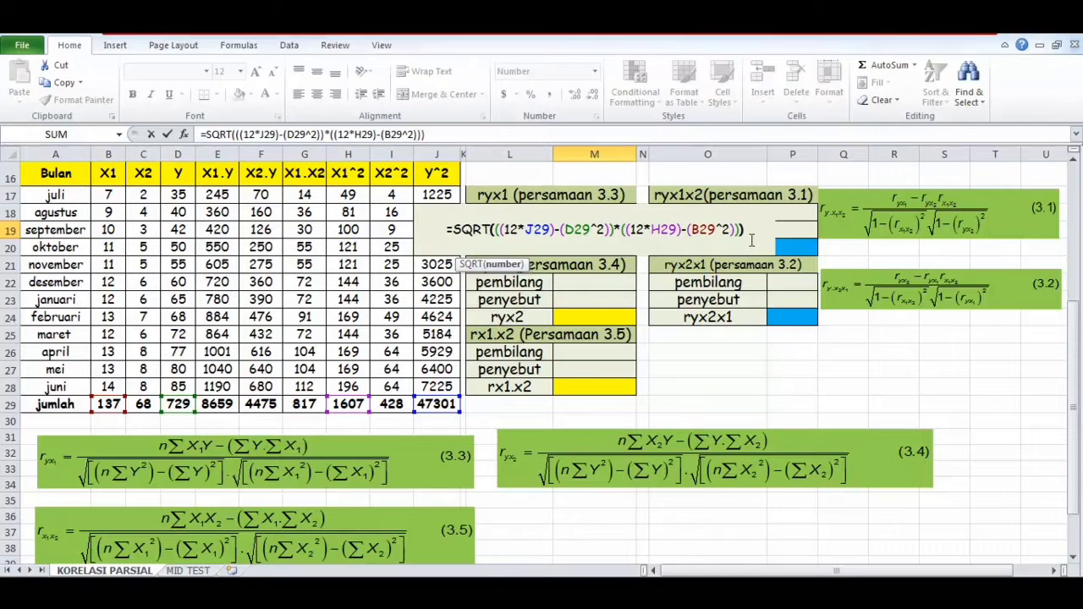
key(Return)
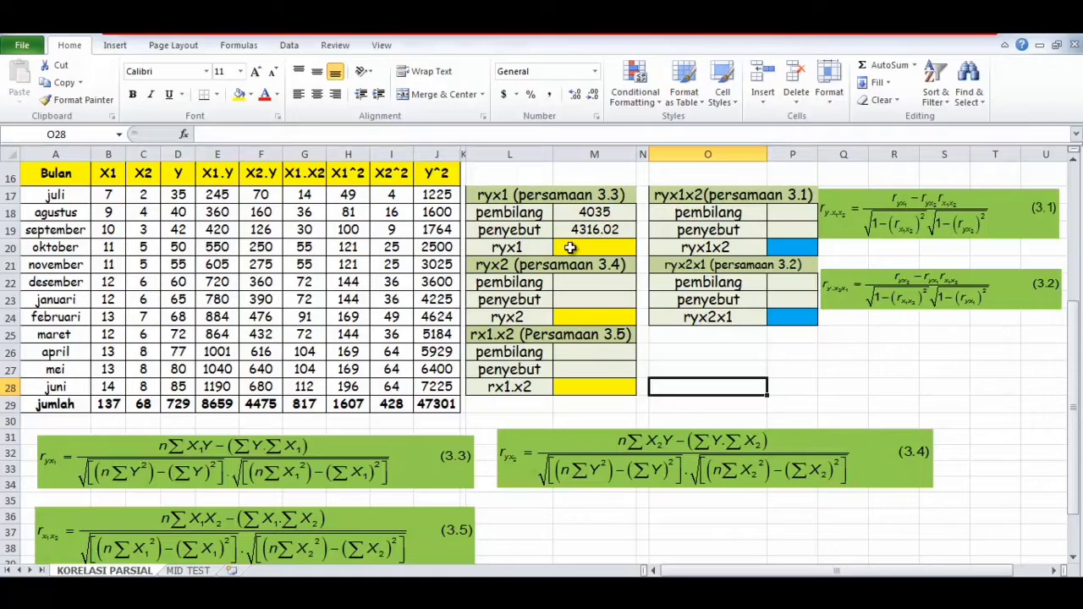
Calculate ryx1 in M20 by dividing the pembilang by the penyebut with =M18/M19
click(569, 248)
text(=)
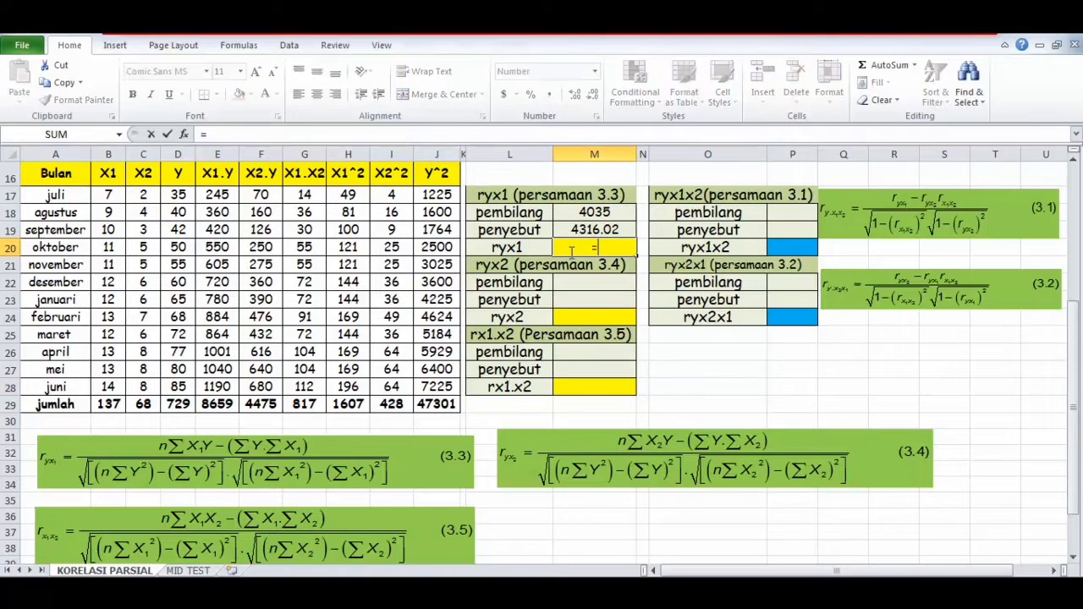
click(600, 213)
text(/)
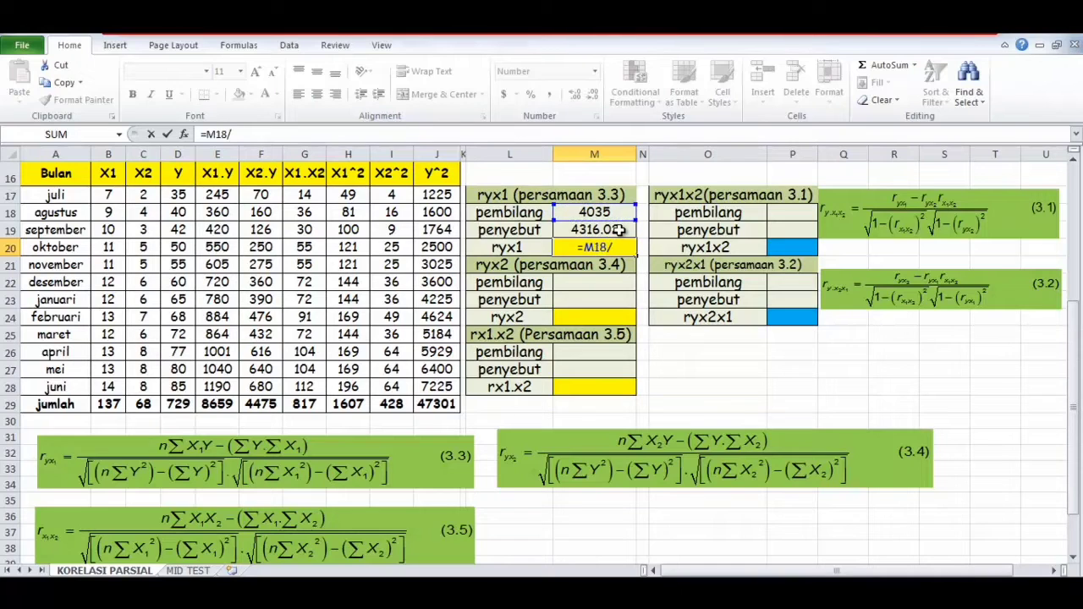
click(585, 231)
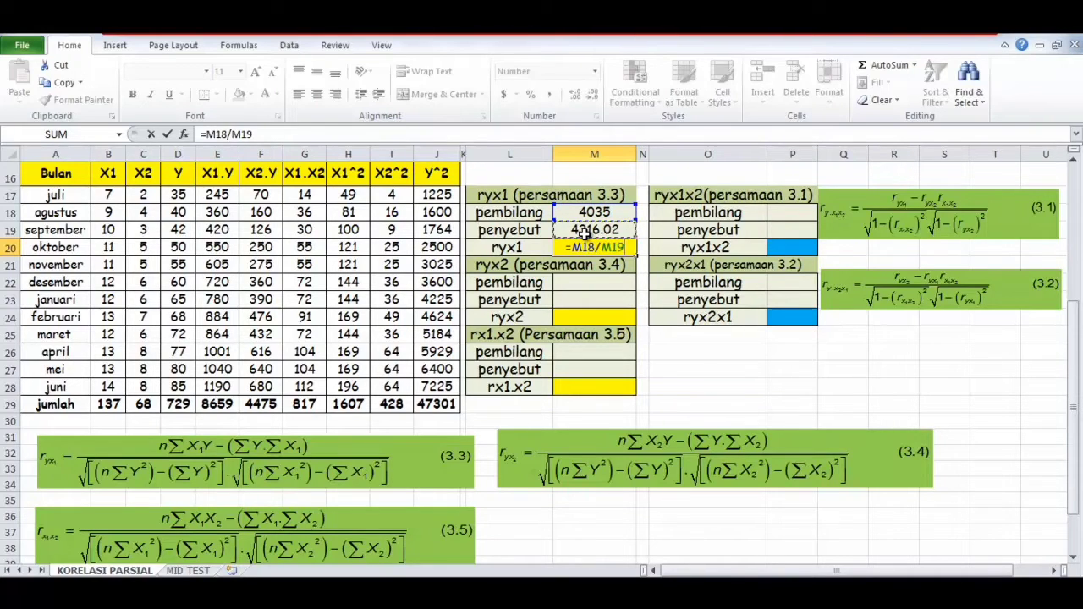
key(Return)
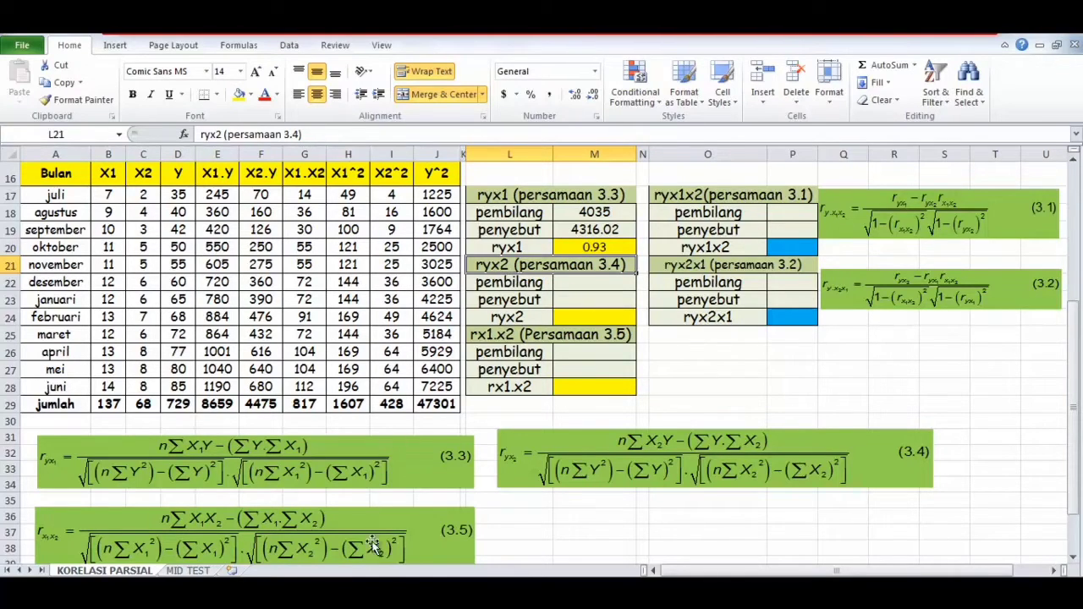
Calculate the pembilang of ryx2 (persamaan 3.4) in M22 with =(12*F29)-(D29*C29)
click(755, 451)
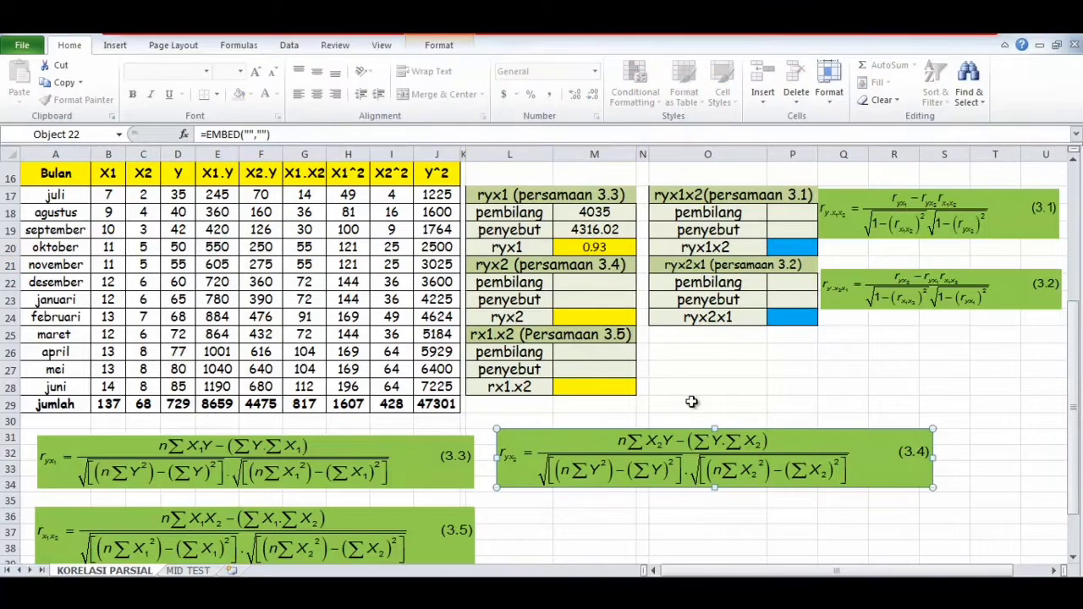
click(592, 286)
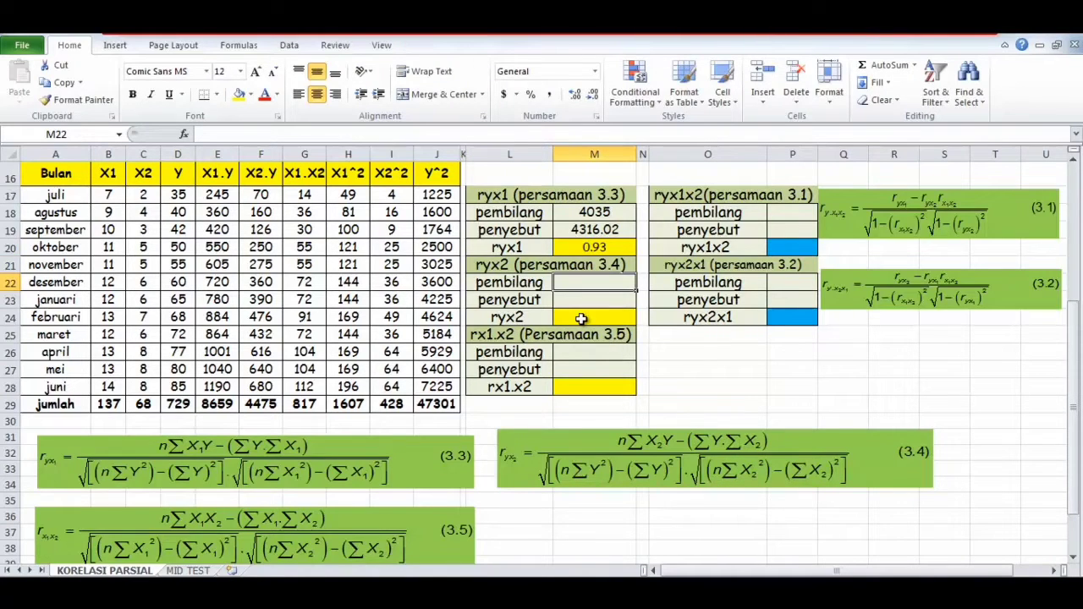
text(=)
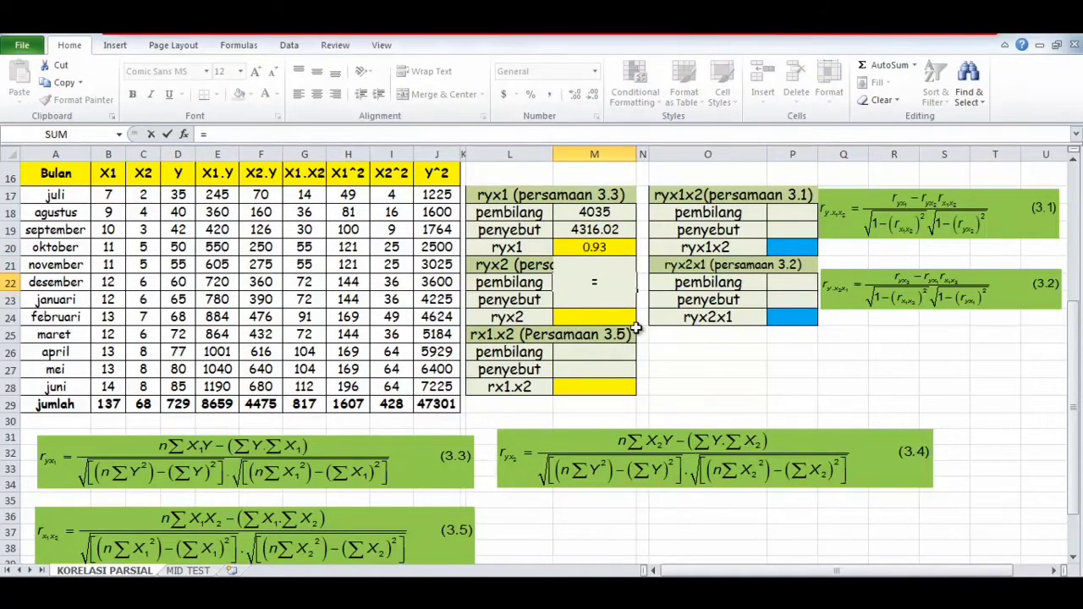
text((12)
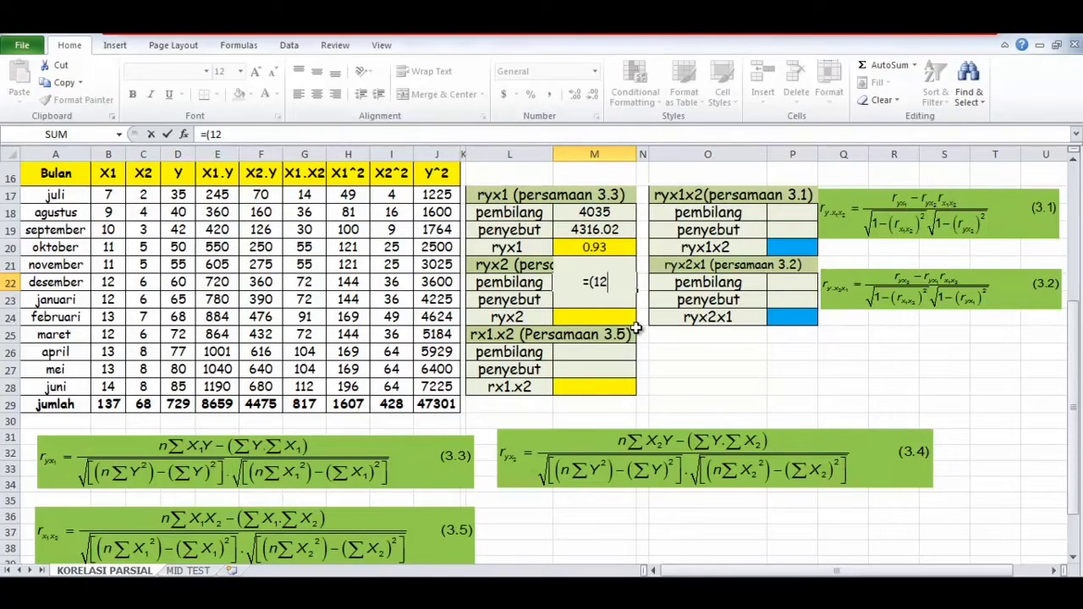
text(*)
click(262, 408)
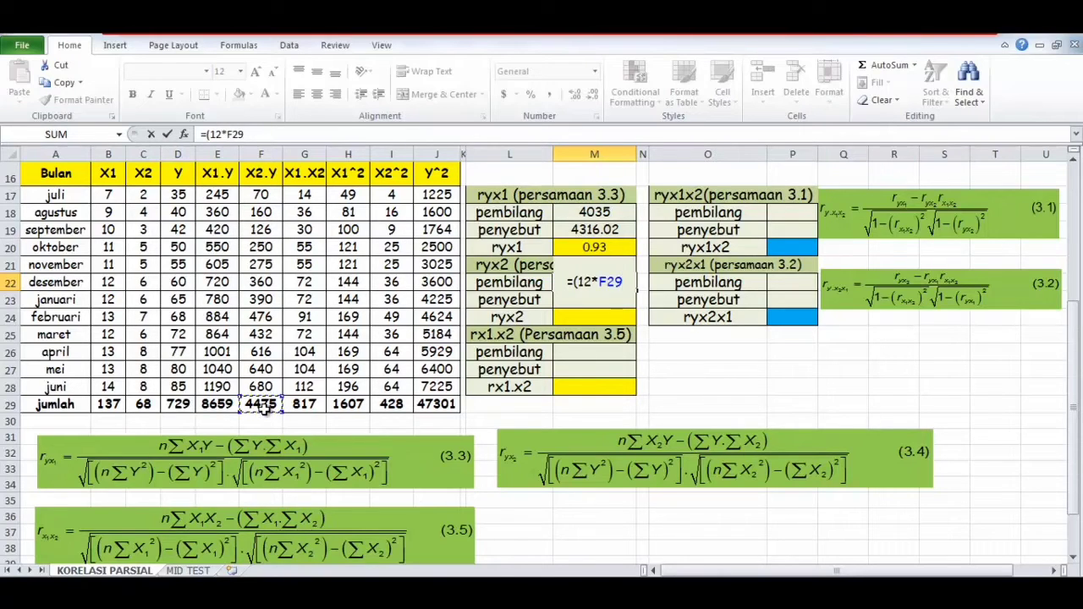
text())
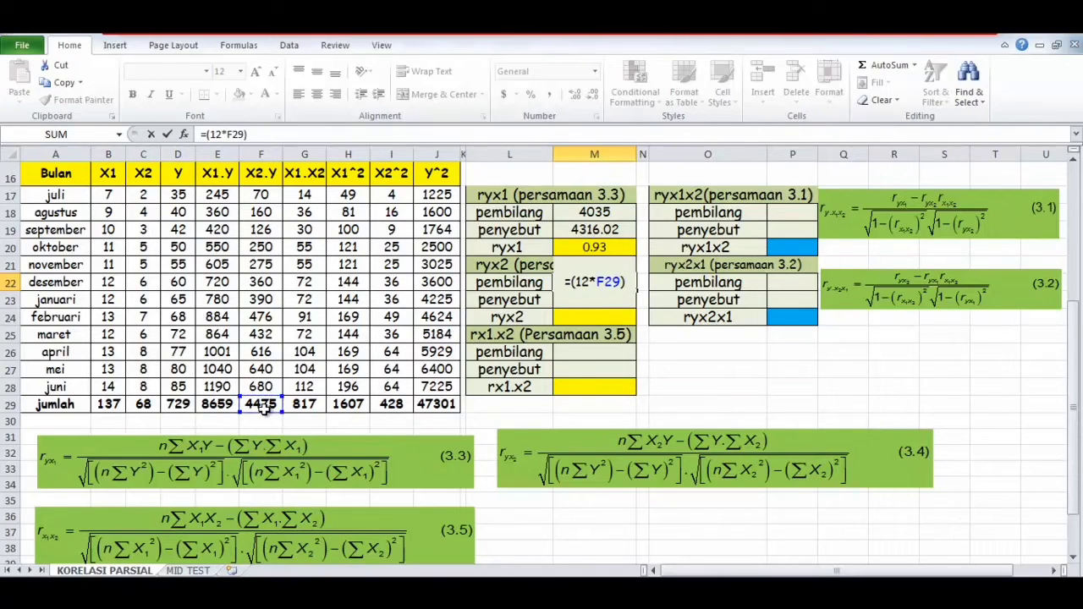
text(-)
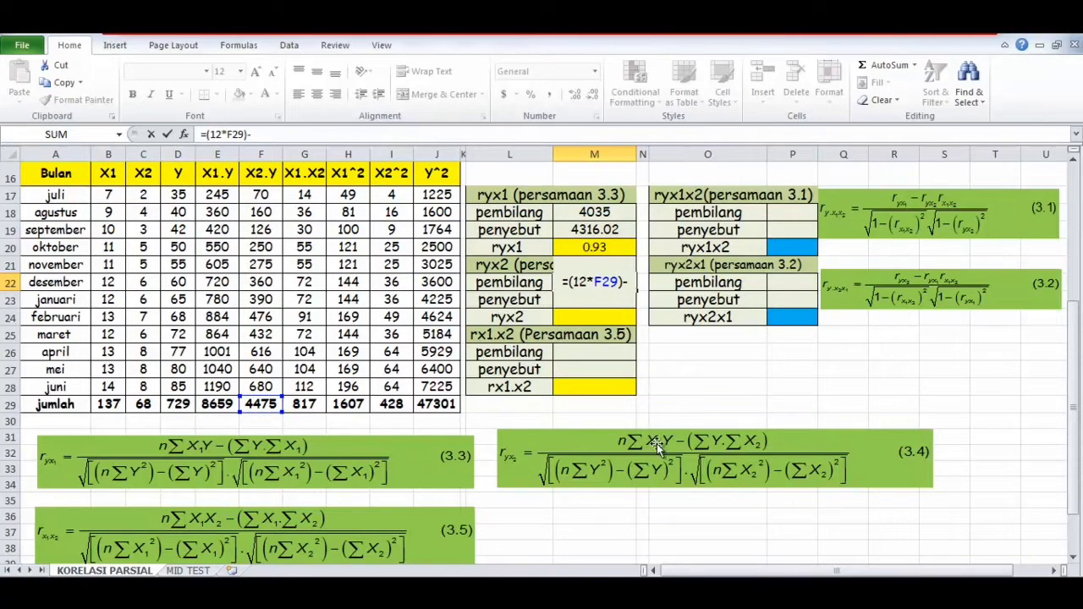
text(()
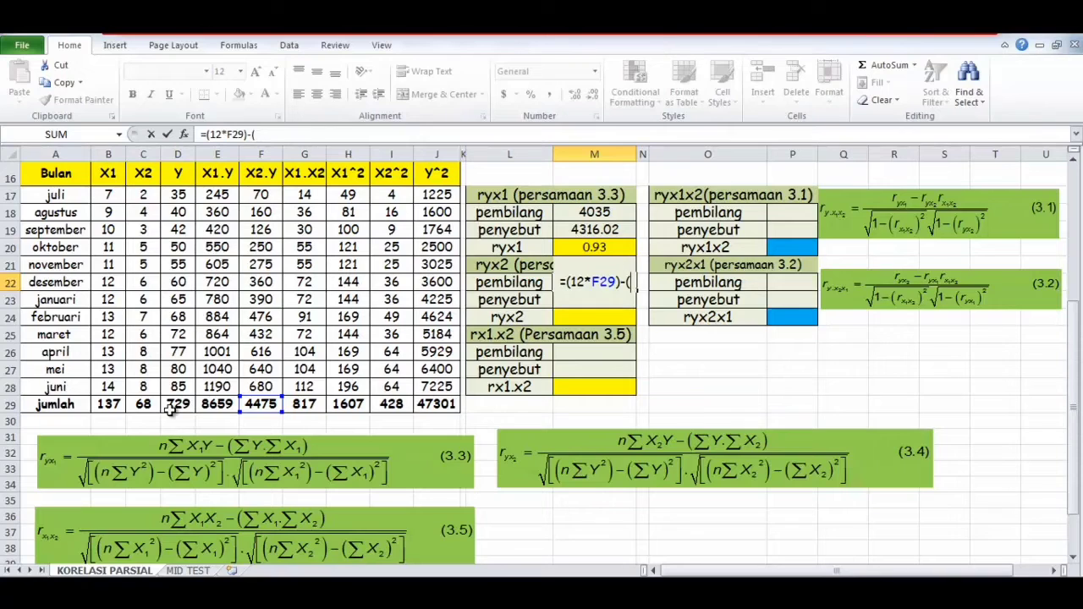
click(171, 408)
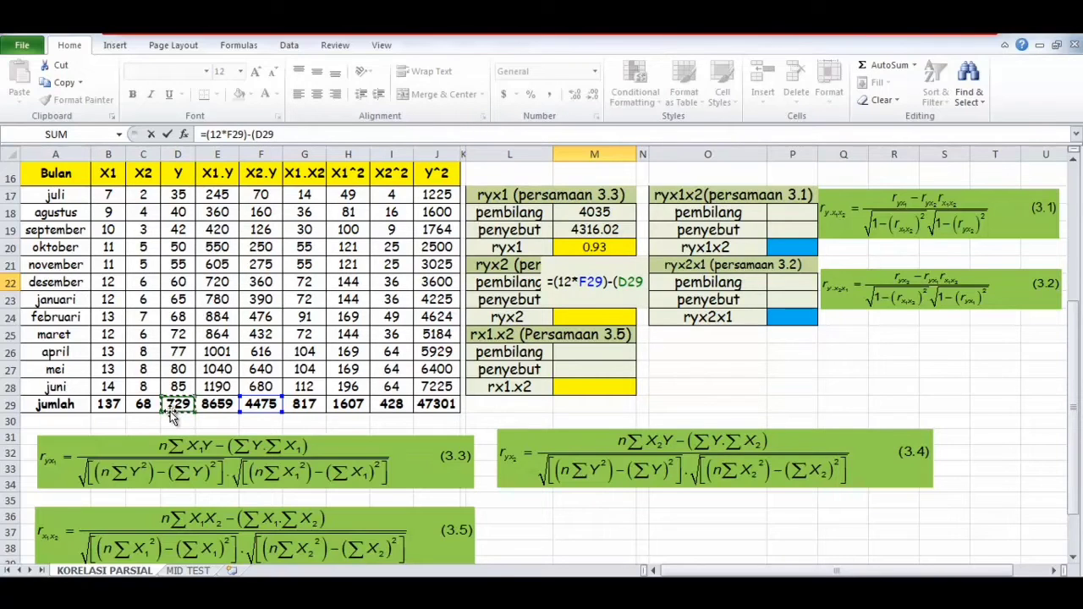
text(*)
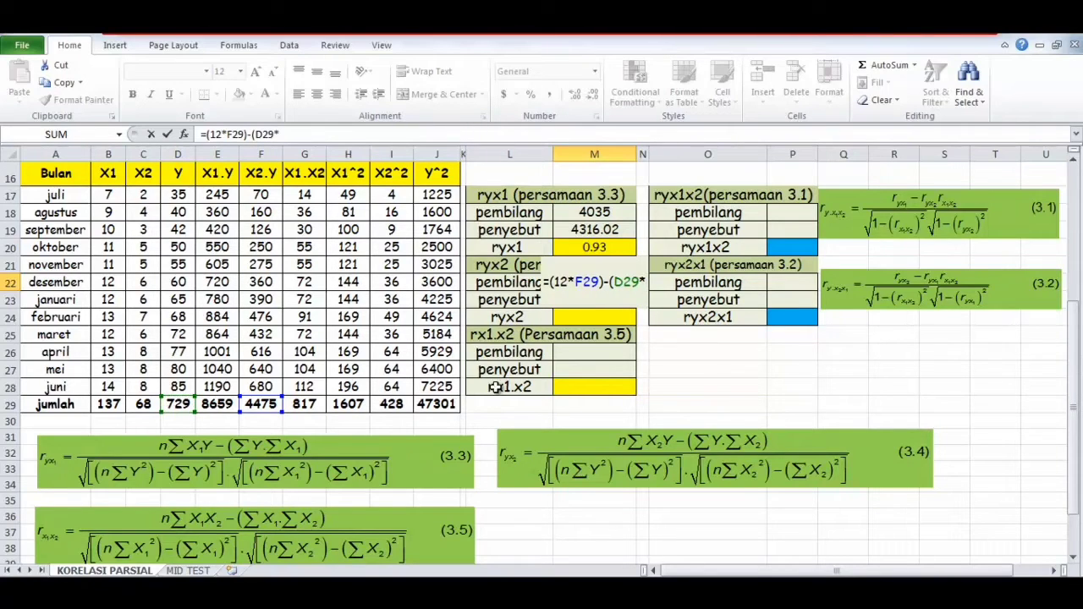
click(144, 404)
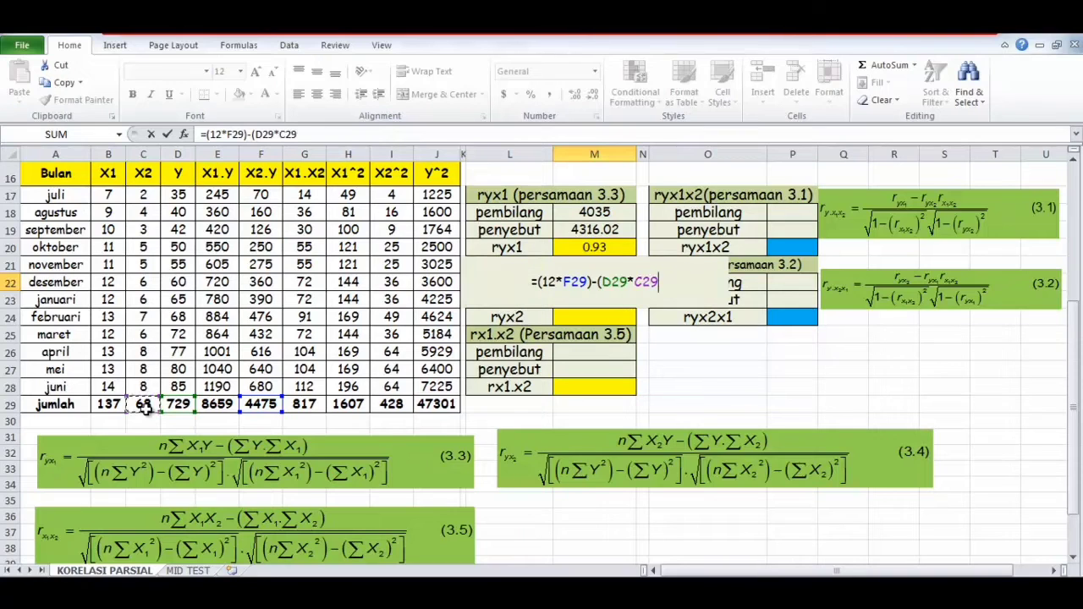
text())
key(Return)
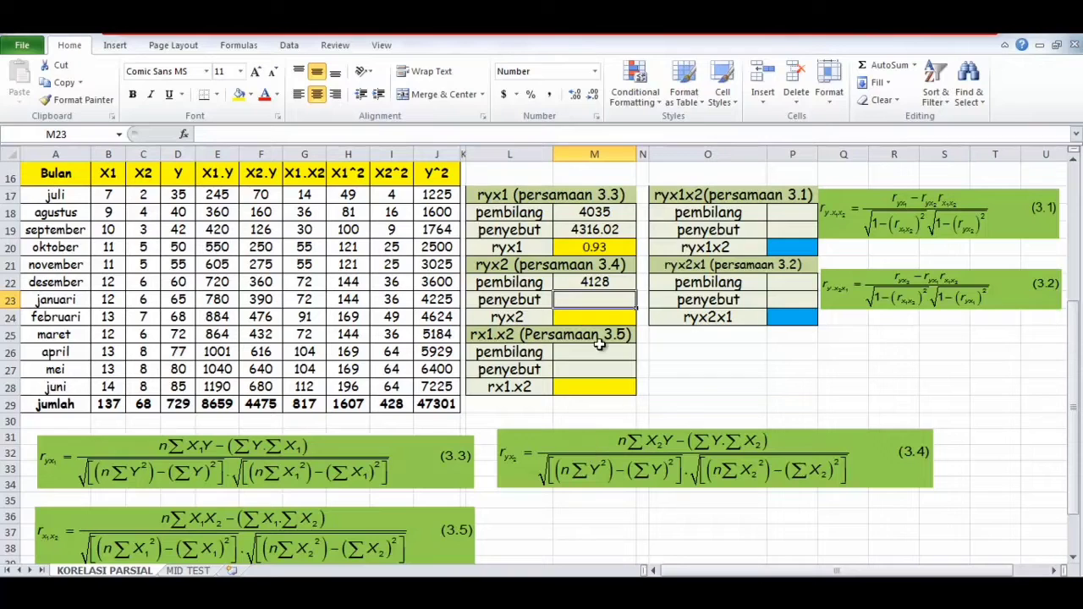
Calculate the penyebut of ryx2 (persamaan 3.4) in M23 with =SQRT(((12*J29)-(D29^2))*((12*I29)-(C29^2)))
text(=)
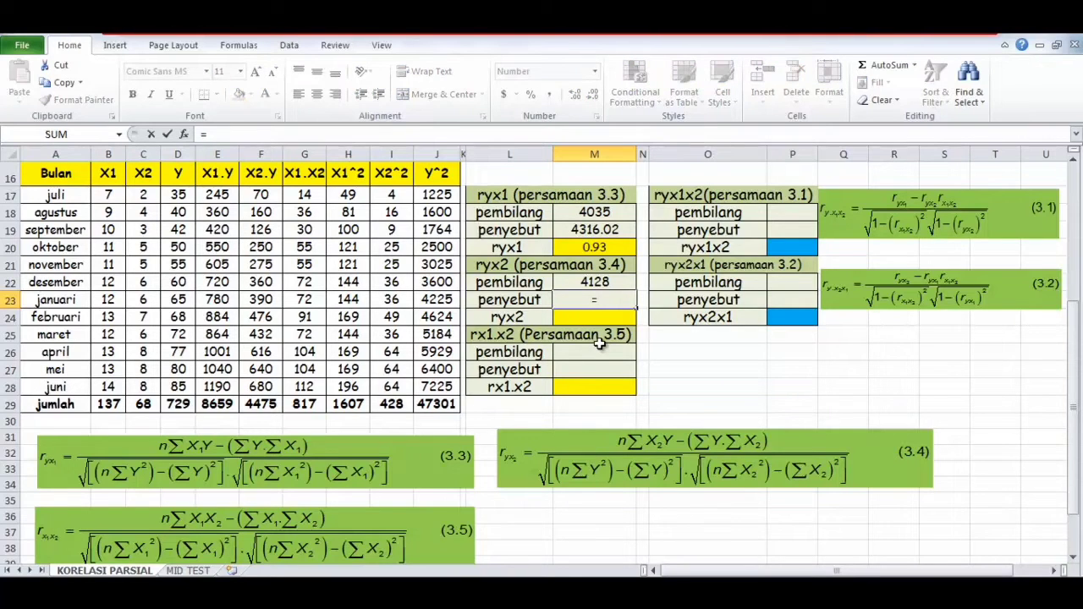
text(sqrt)
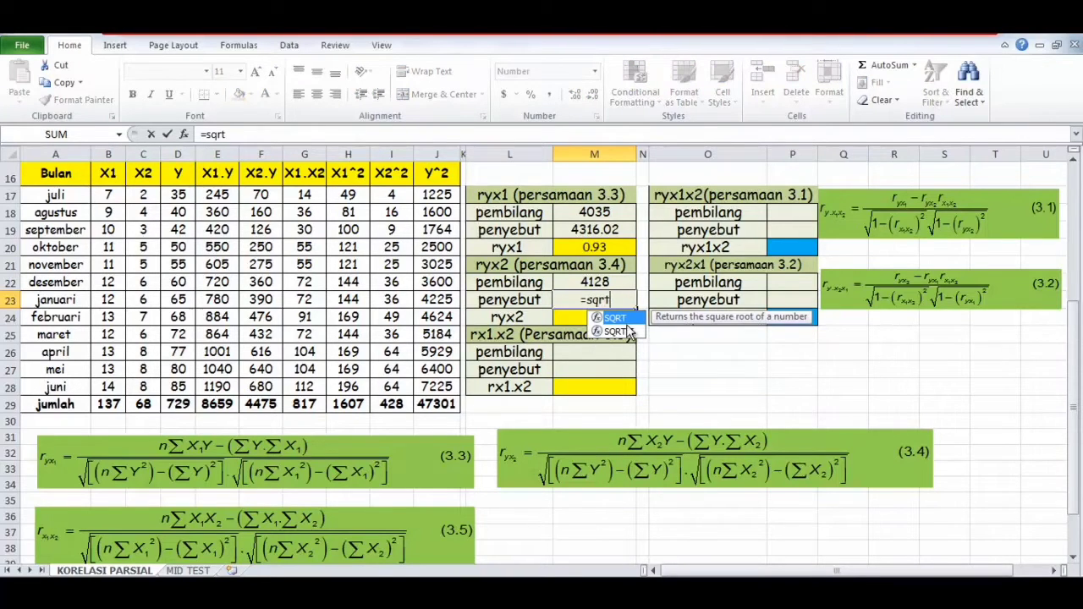
key(Tab)
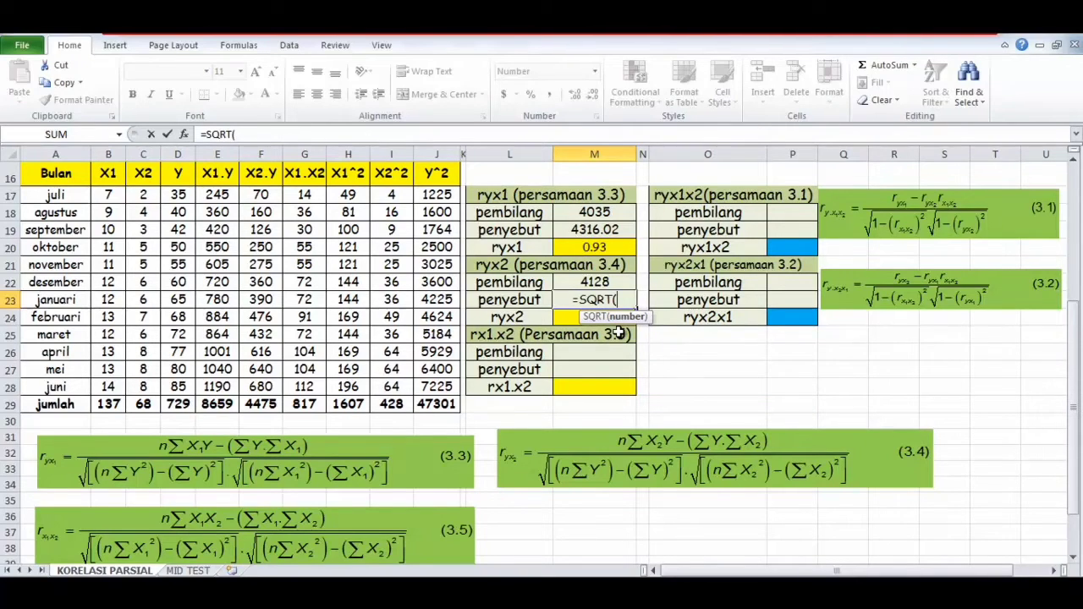
text((()
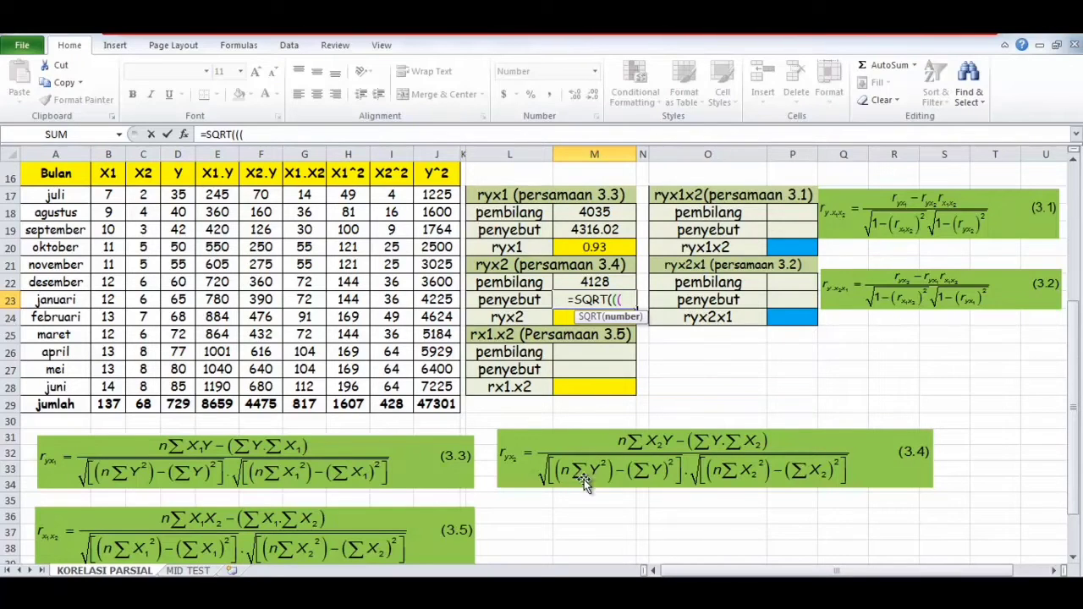
text(12)
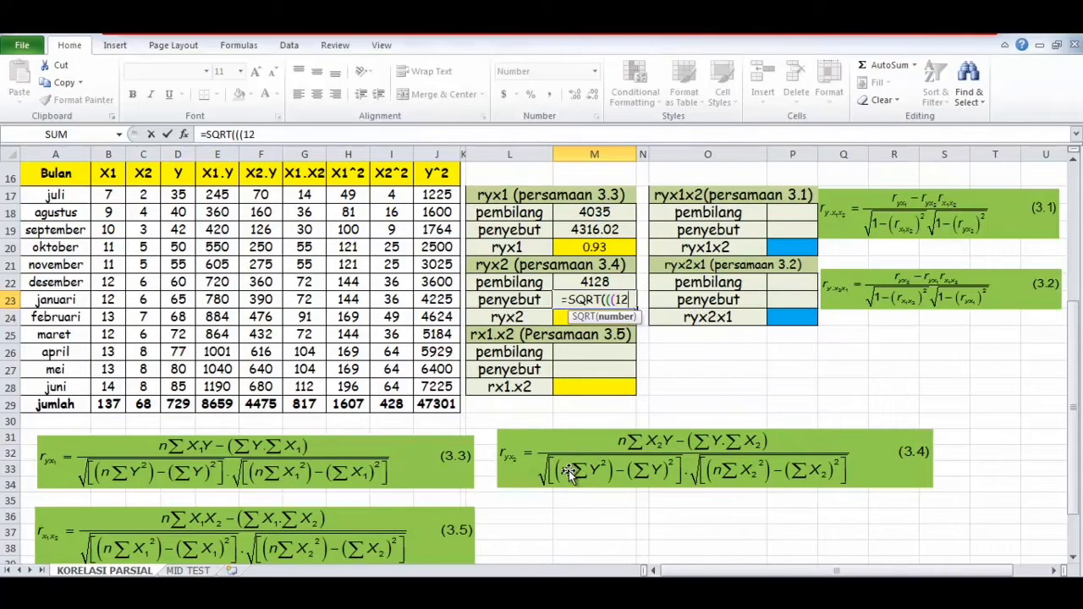
text(*)
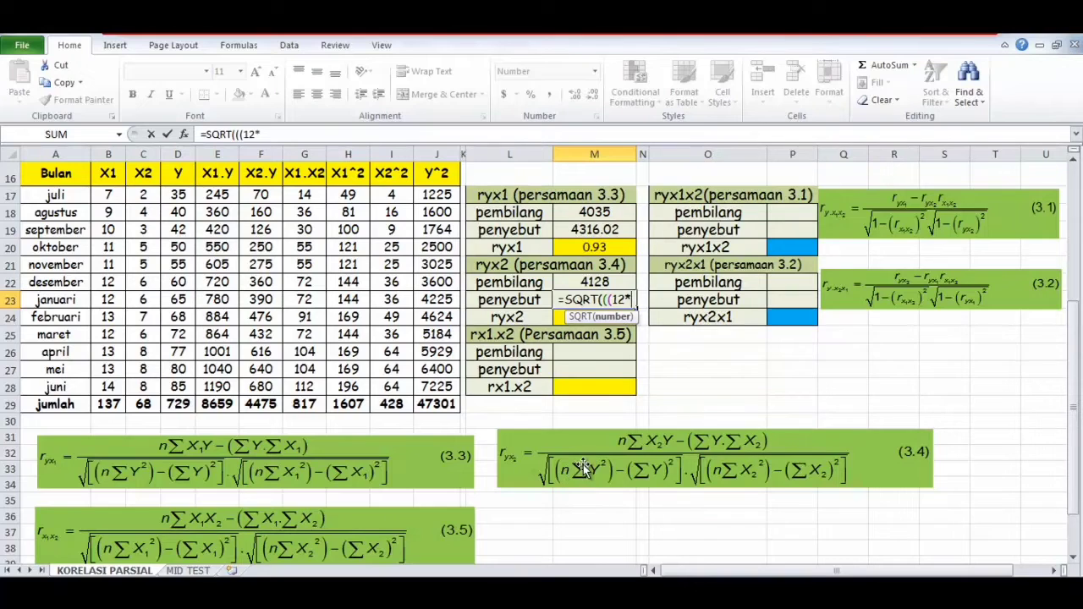
click(448, 406)
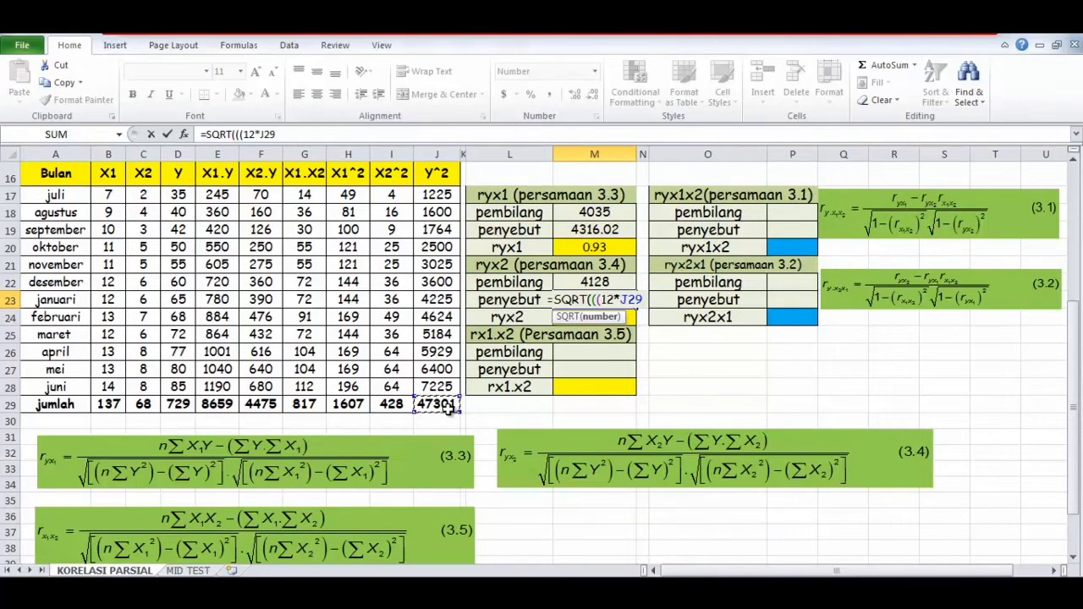
text())
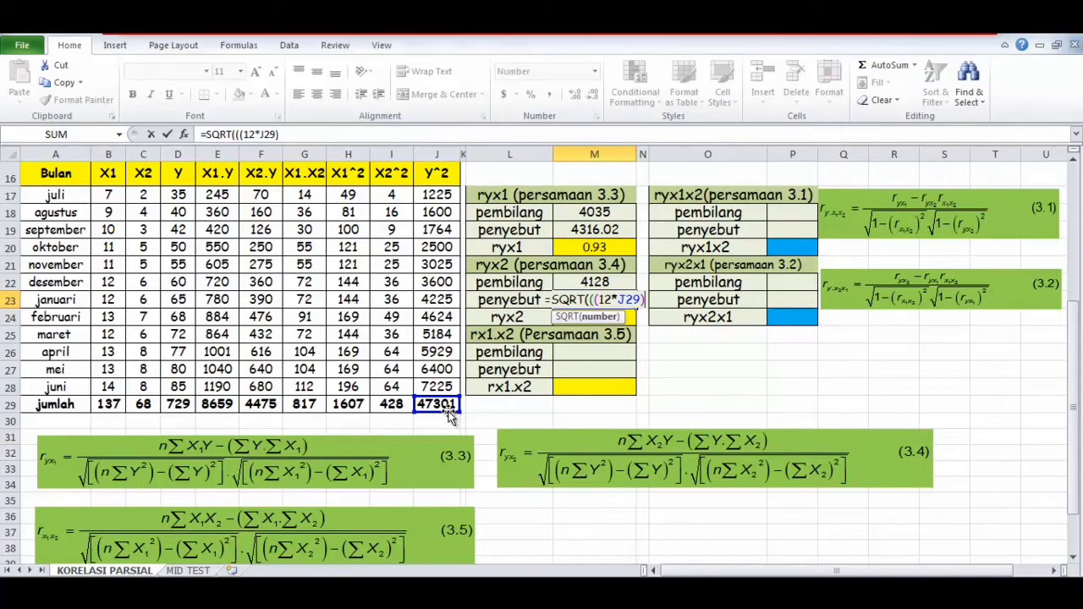
text(-)
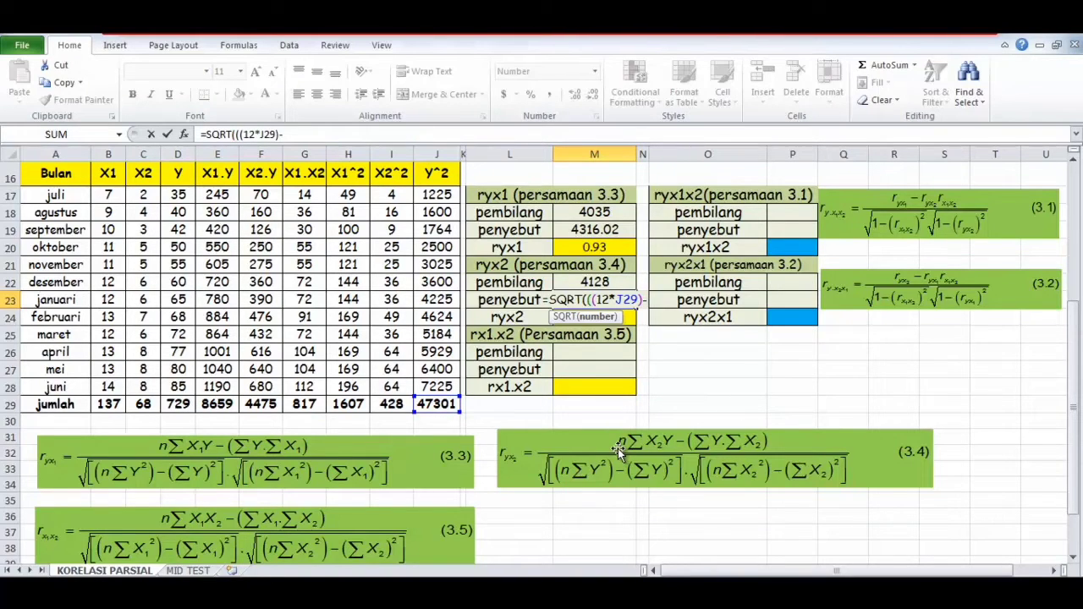
text(()
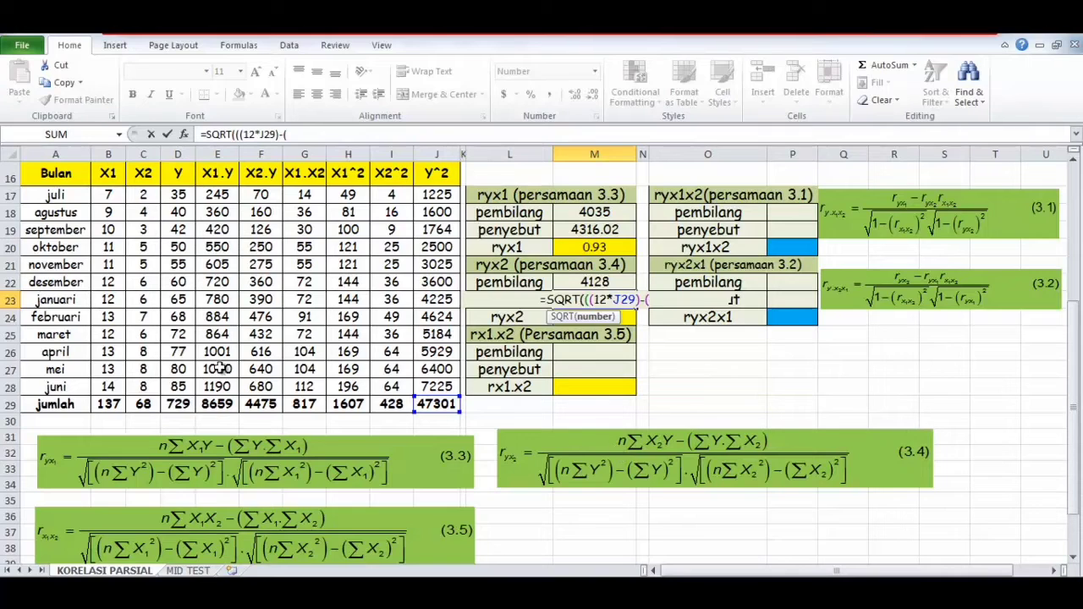
click(181, 407)
text(^2)
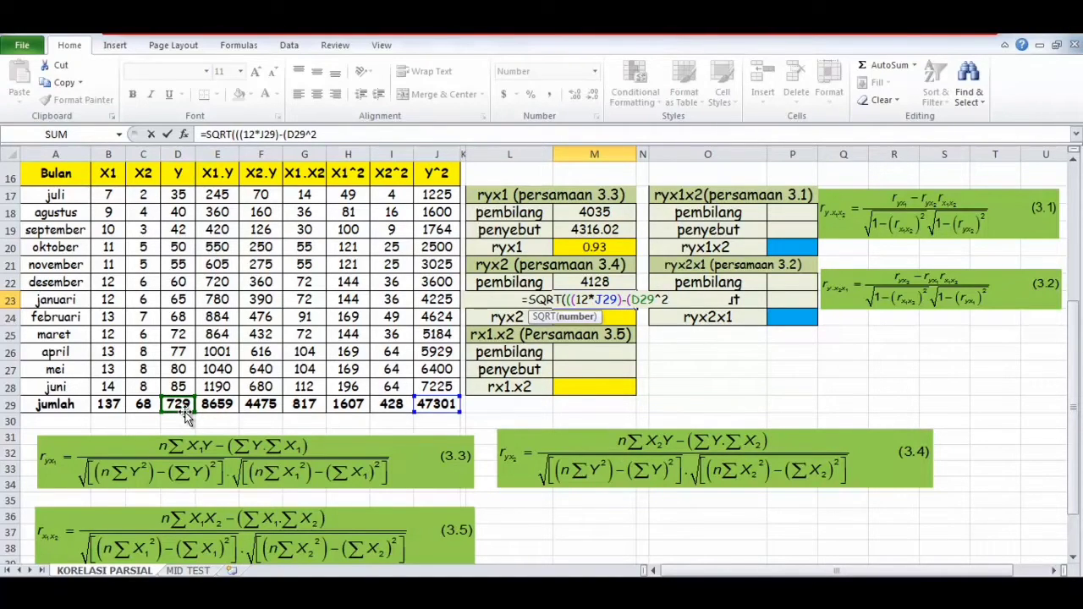
text())
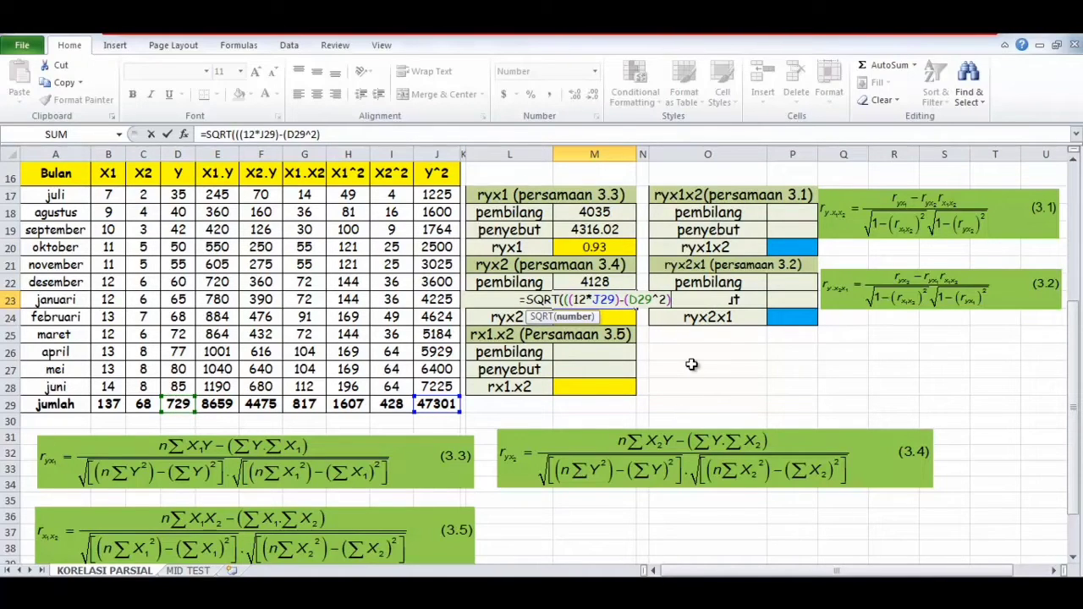
text())
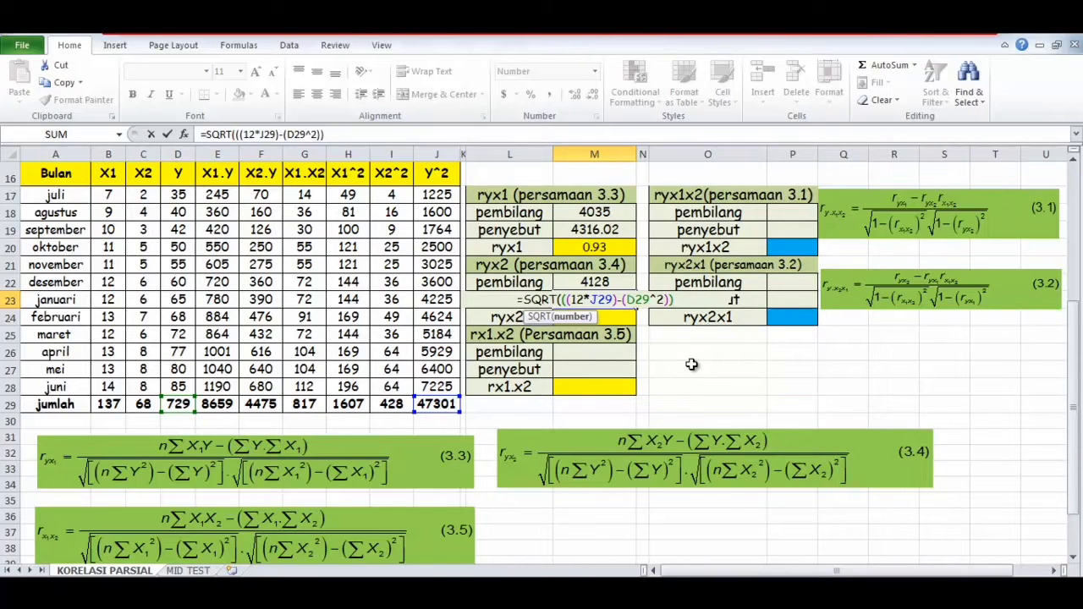
text(*)
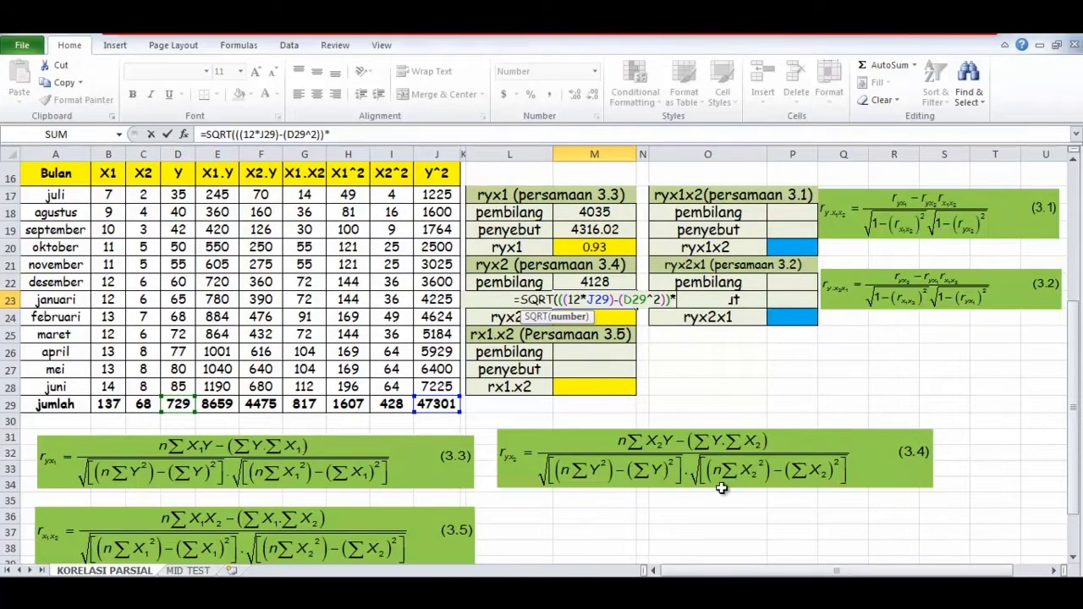
text((()
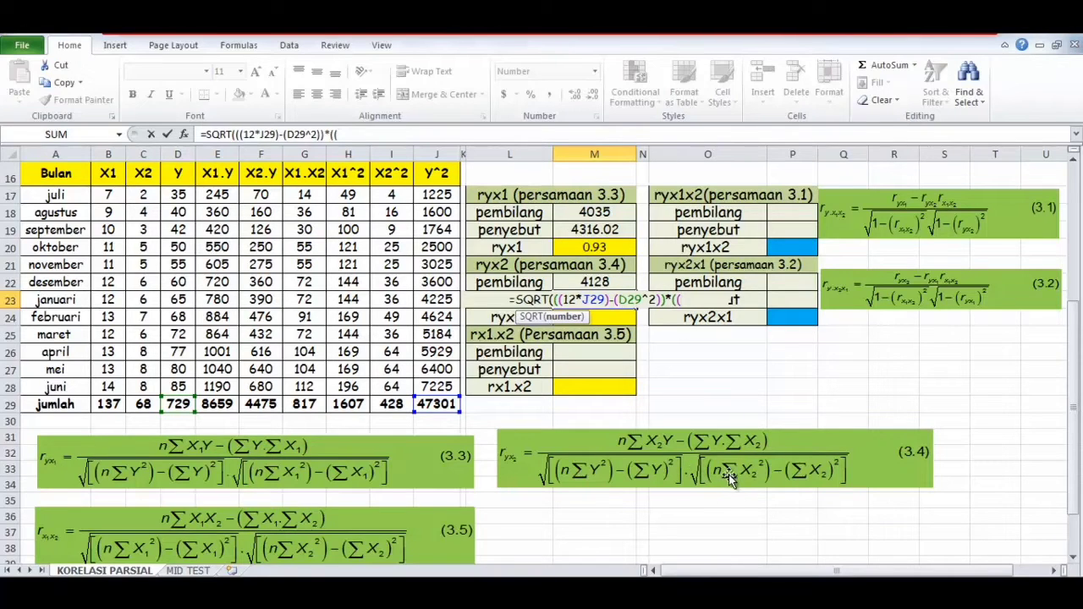
text(12)
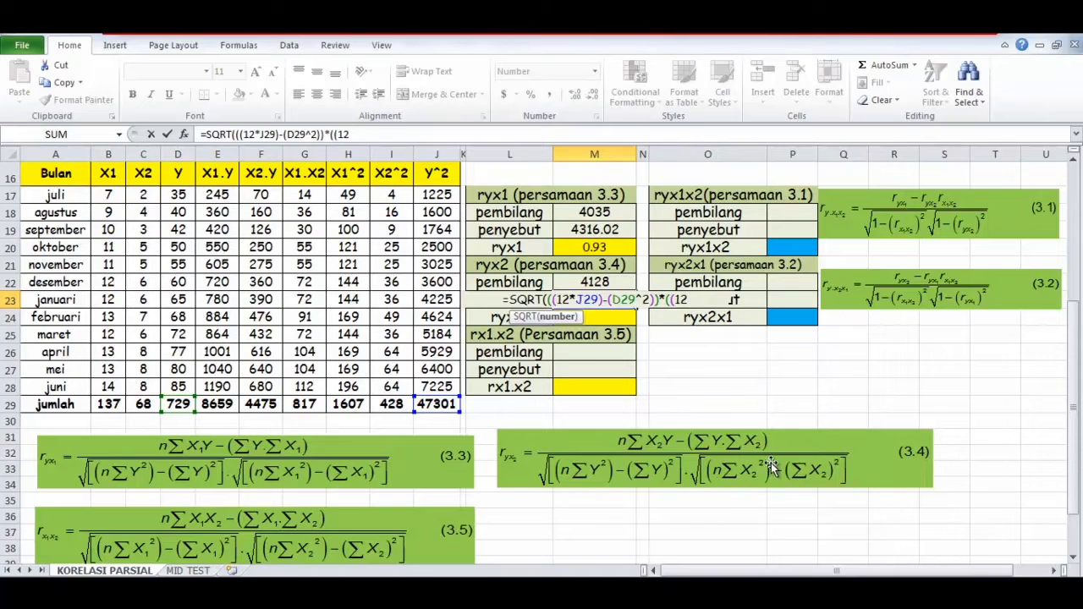
text(*)
click(385, 405)
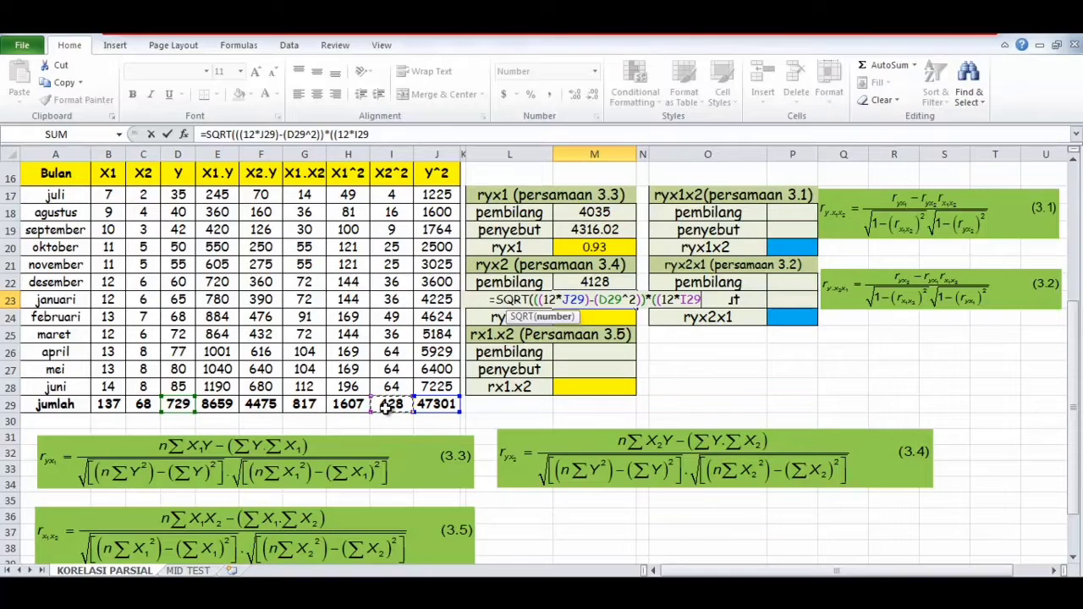
text())
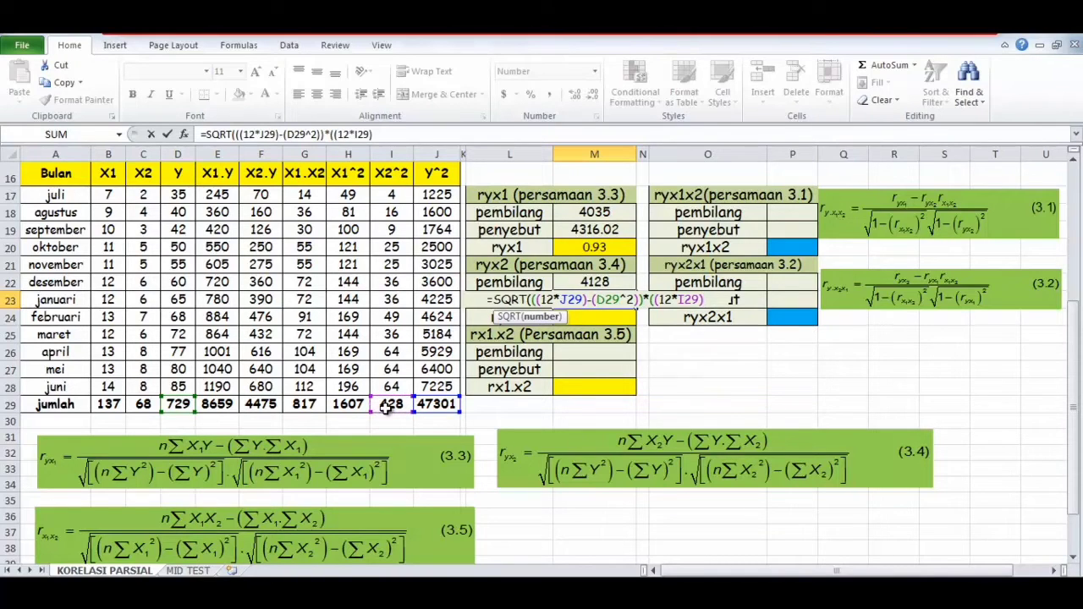
text(-)
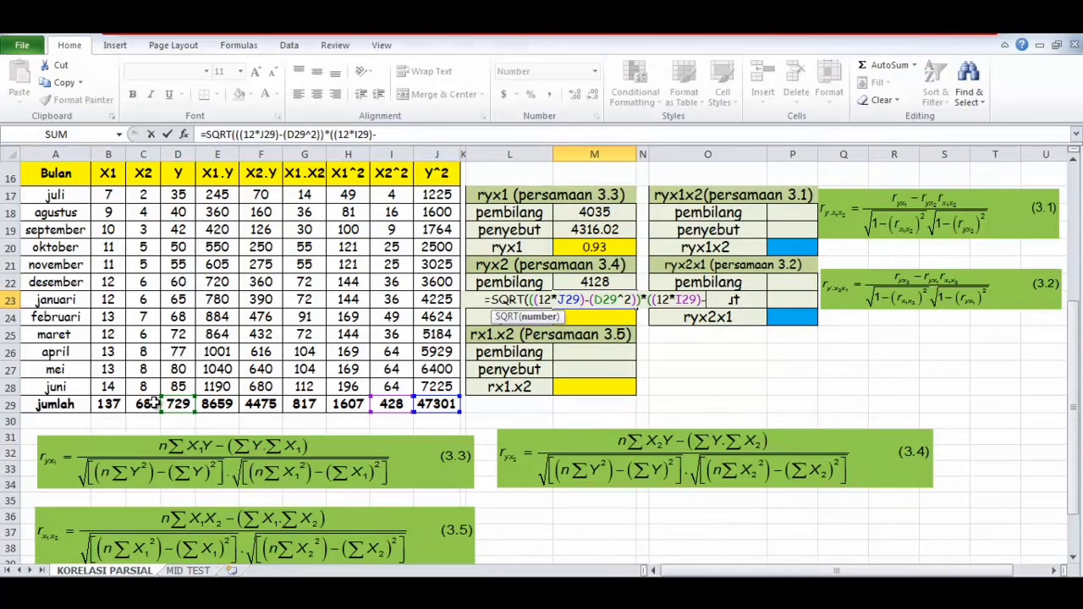
text(()
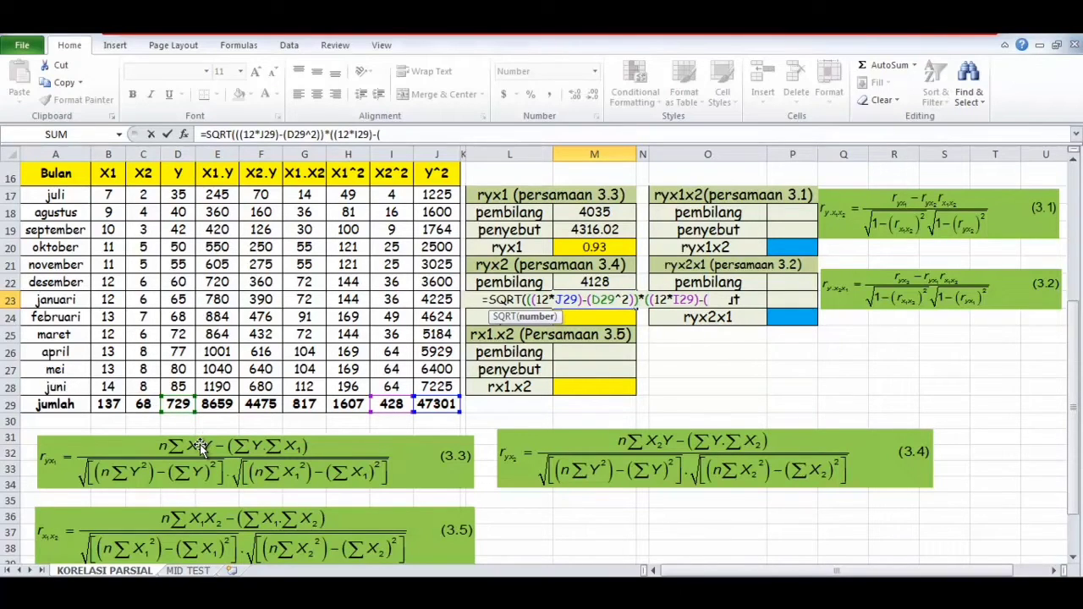
click(140, 404)
text(^2)
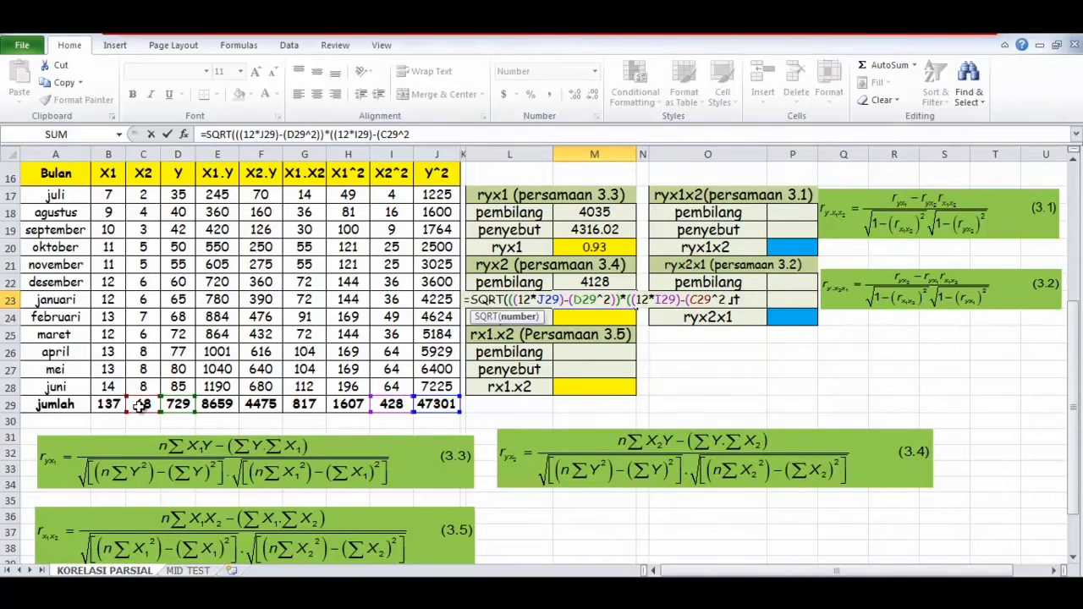
text())
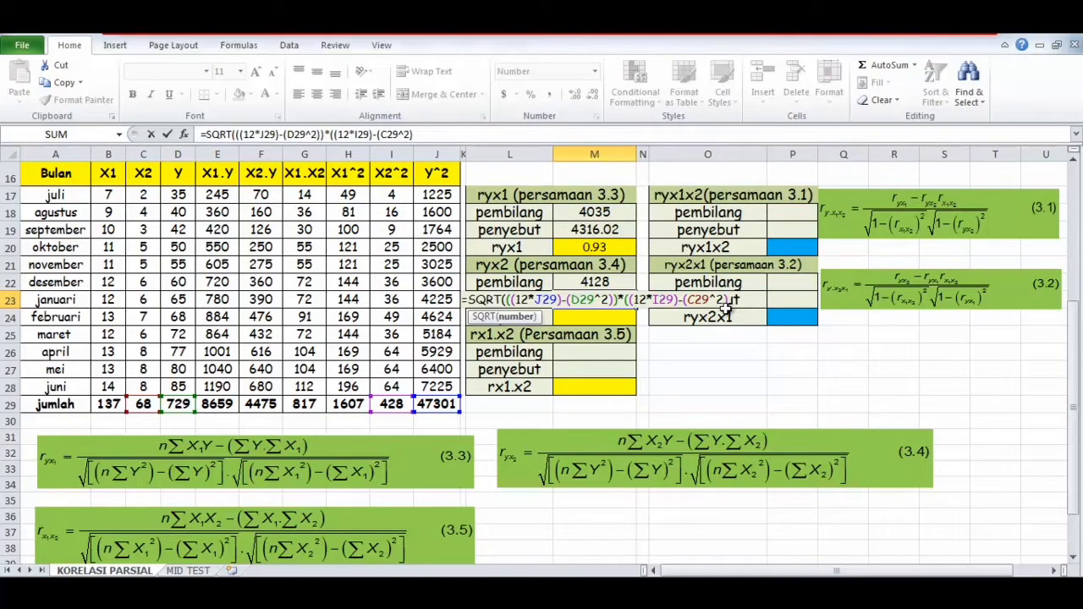
text()))
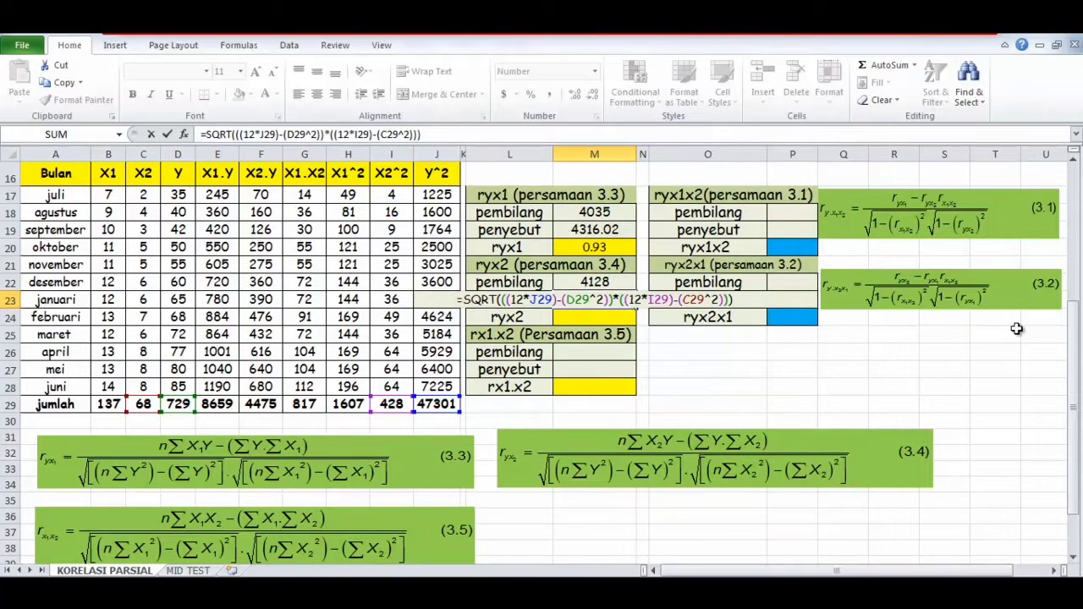
Calculate ryx2 in M24 by dividing its pembilang by its penyebut with =M22/M23
key(Return)
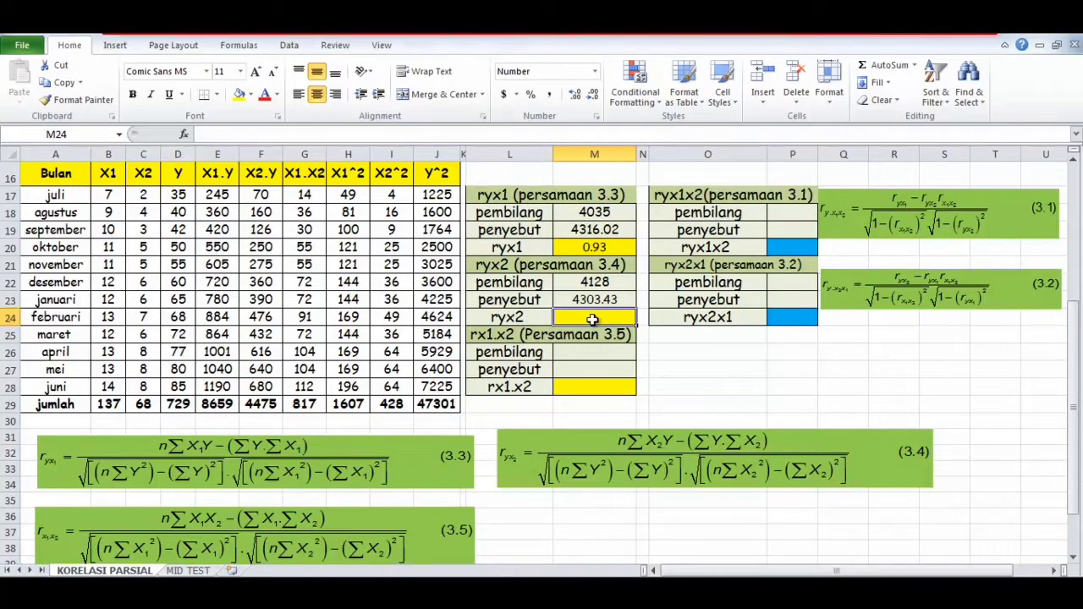
text(=)
click(620, 282)
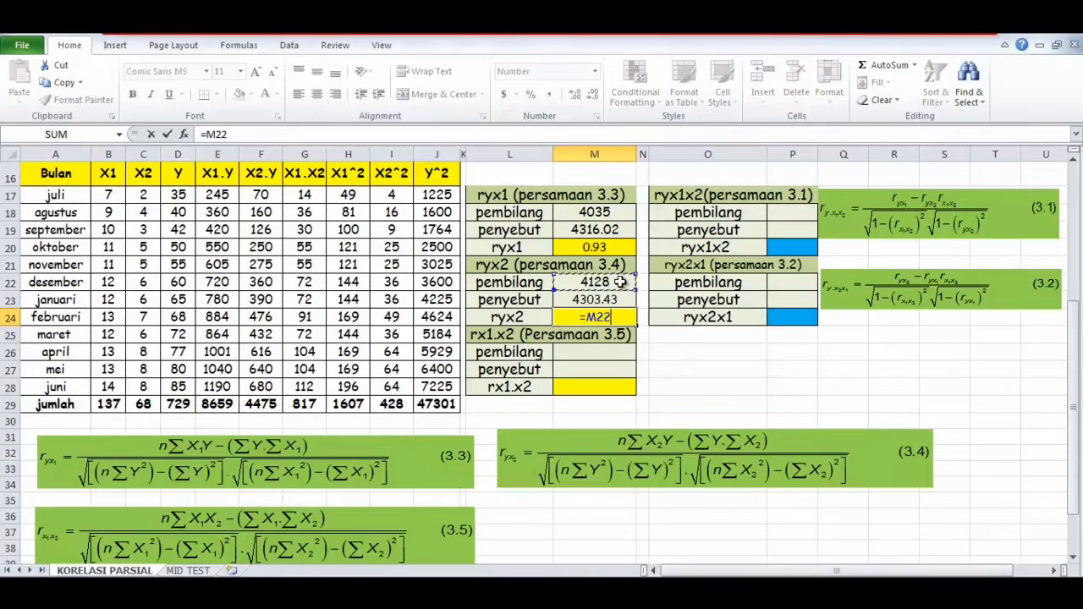
text(/)
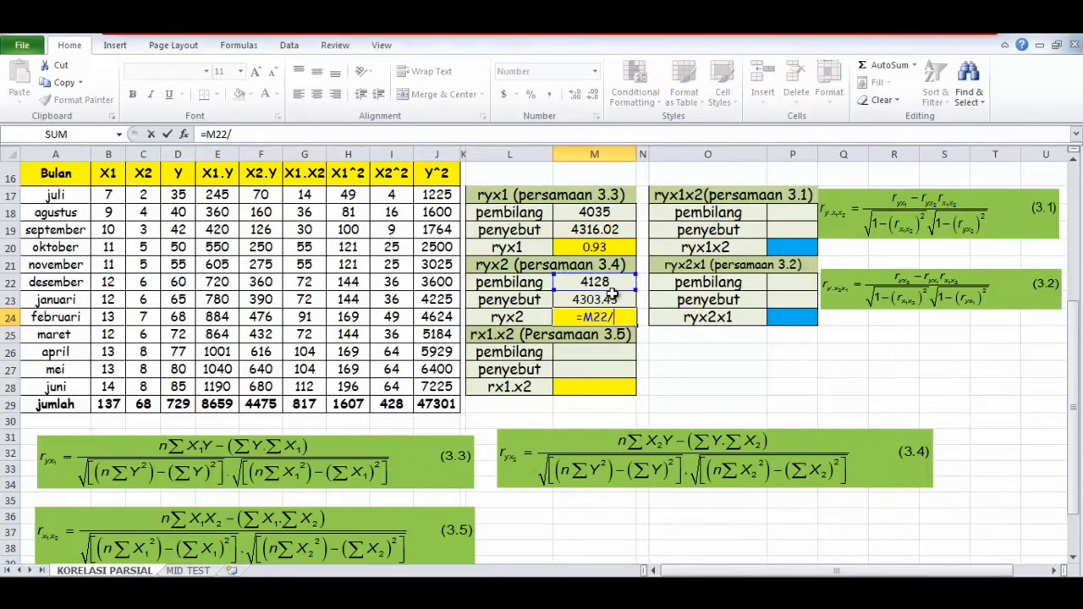
click(610, 298)
key(Return)
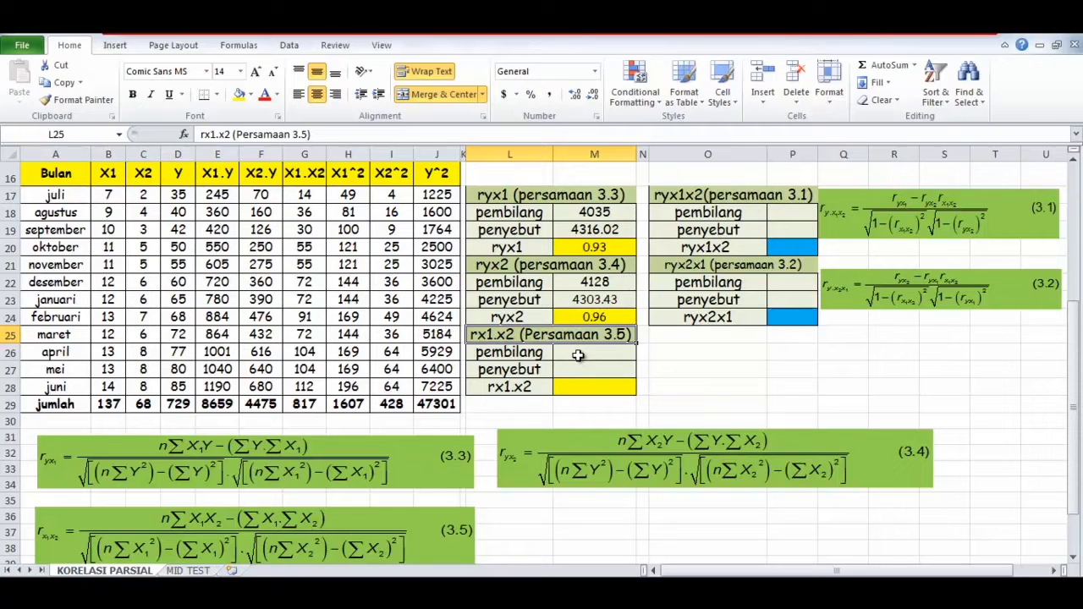
Calculate the pembilang of rx1.x2 (Persamaan 3.5) in M26 with =(12*G29)-(B29*C29)
click(432, 534)
scroll(417, 522, down, 1)
scroll(415, 520, up, 1)
click(579, 351)
text(=(12*)
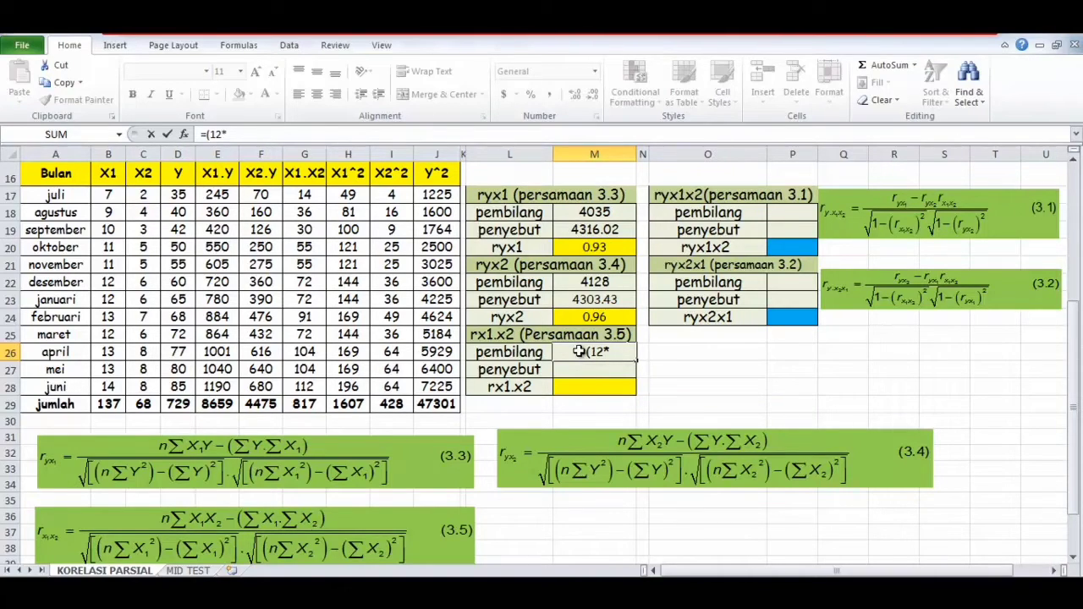
text(G29)
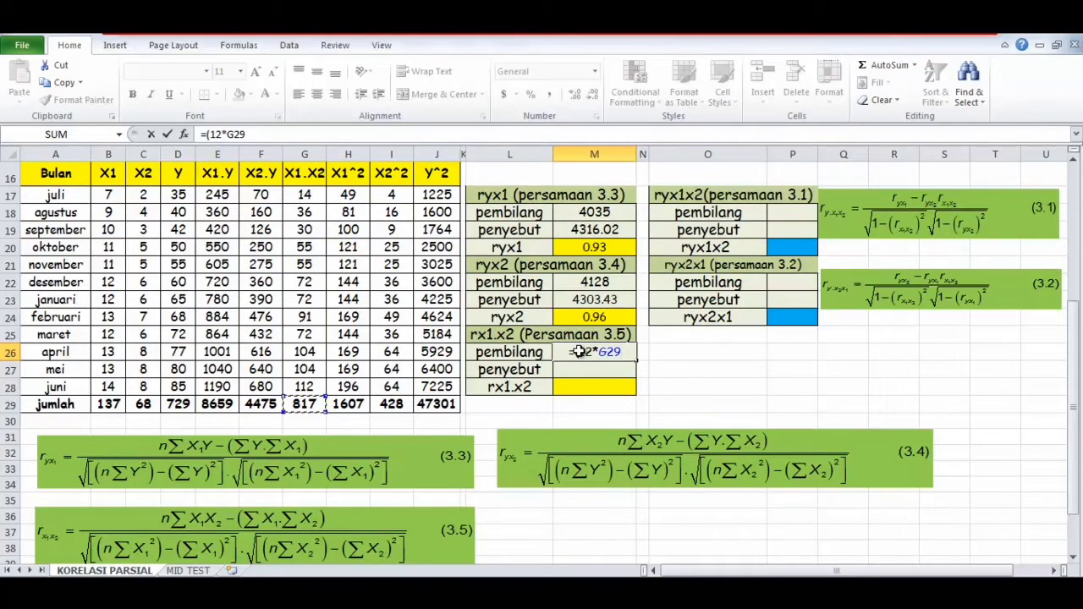
text()-(B29)
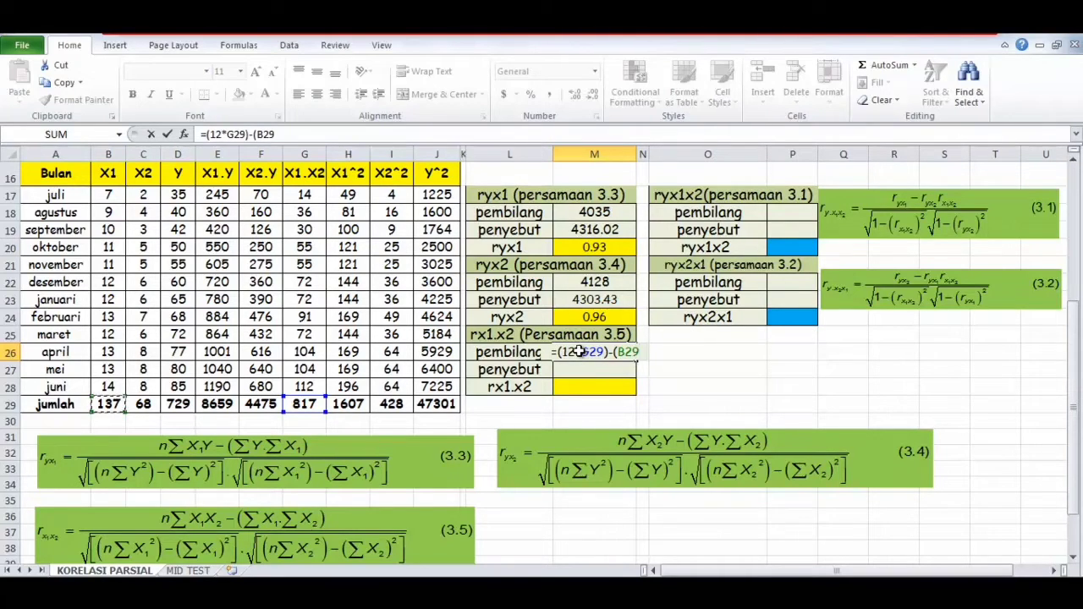
text(*C29)
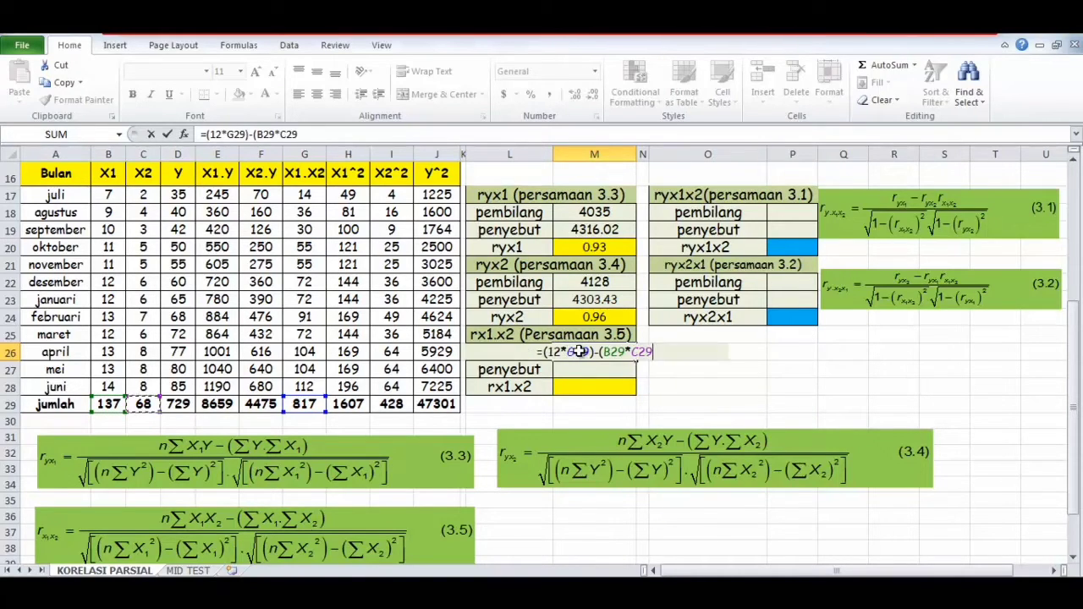
text())
key(Return)
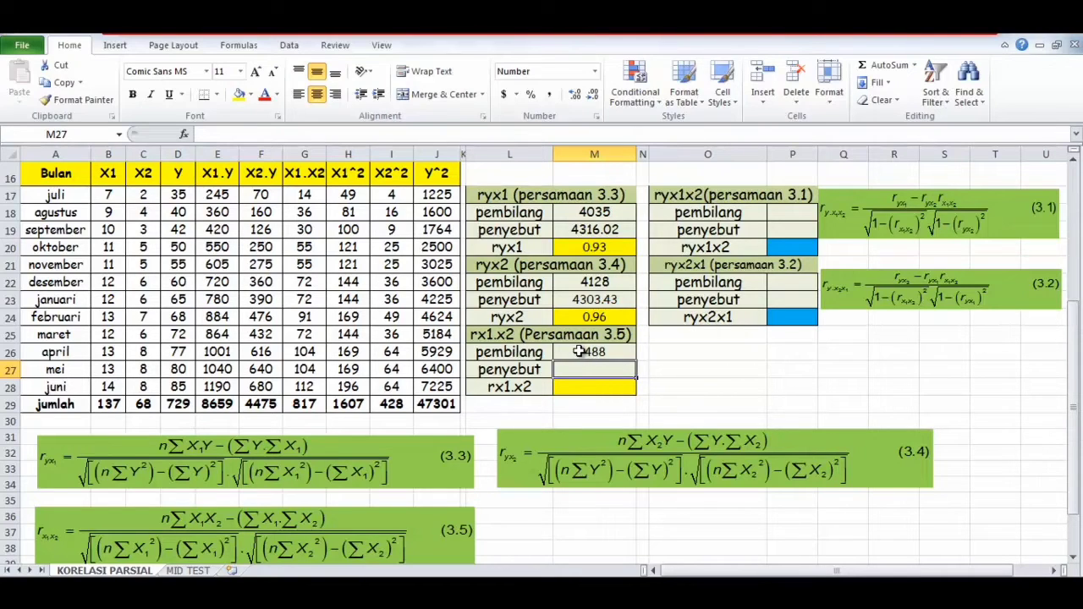
Calculate the penyebut of rx1.x2 (Persamaan 3.5) in M27 with =SQRT(((12*H29)-(B29^2))*((12*I29)-(C29^2)))
text(=)
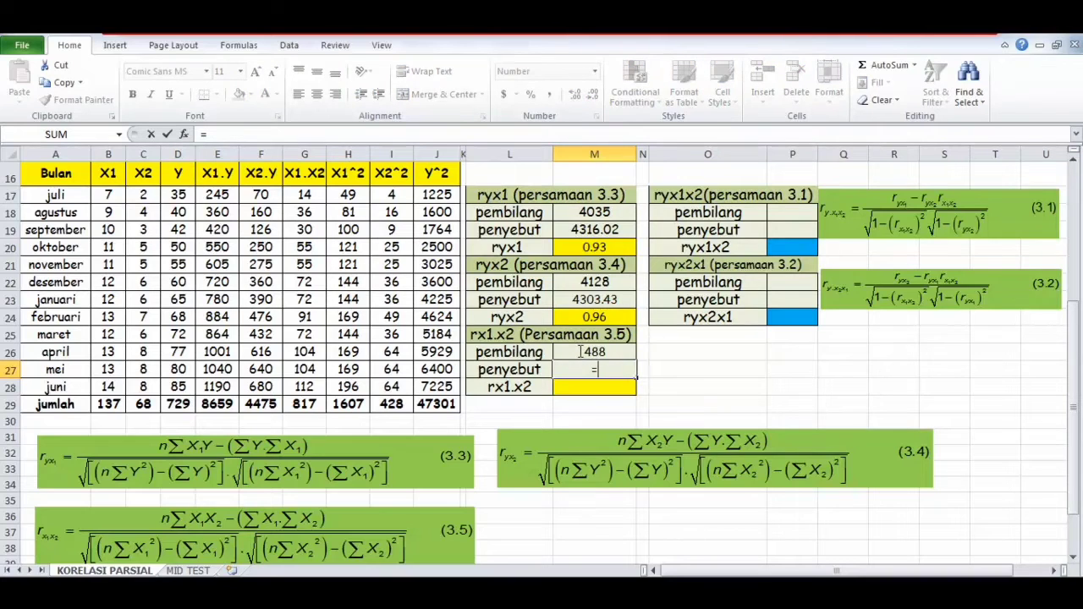
text(sqrt)
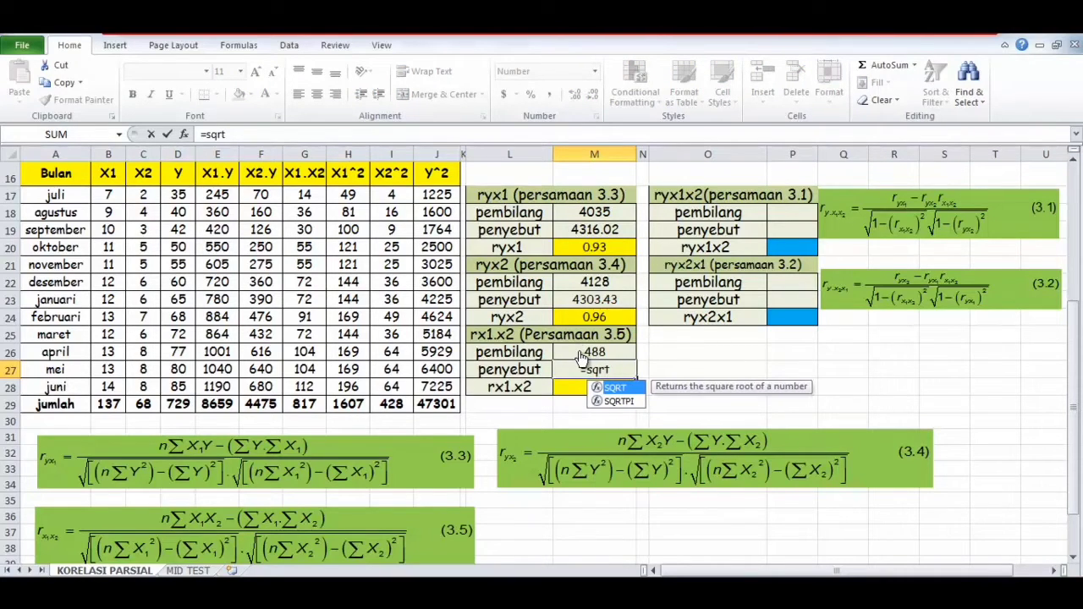
key(Tab)
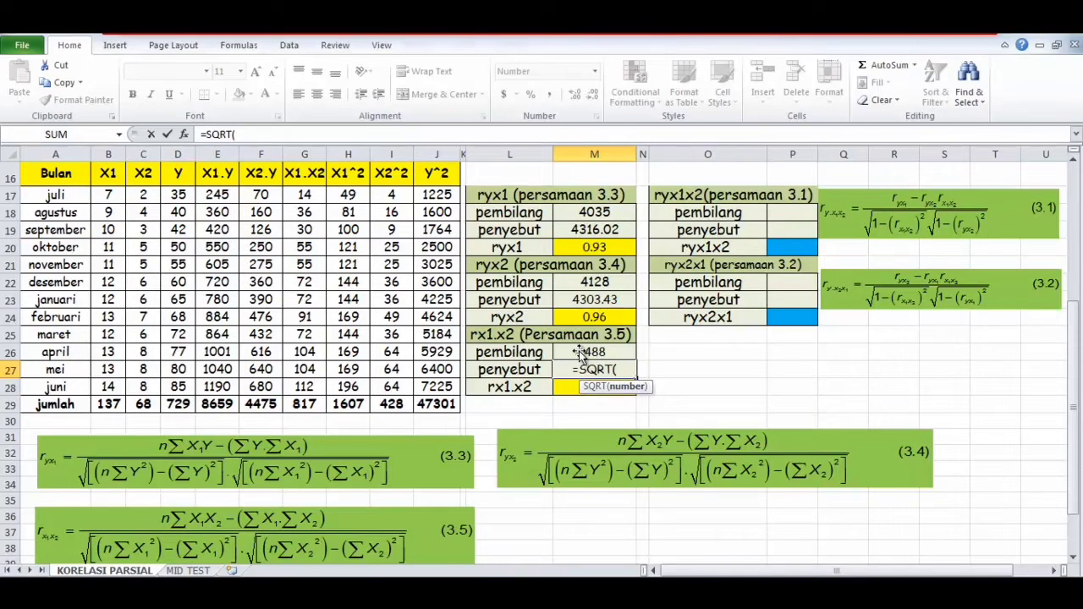
text(((12*)
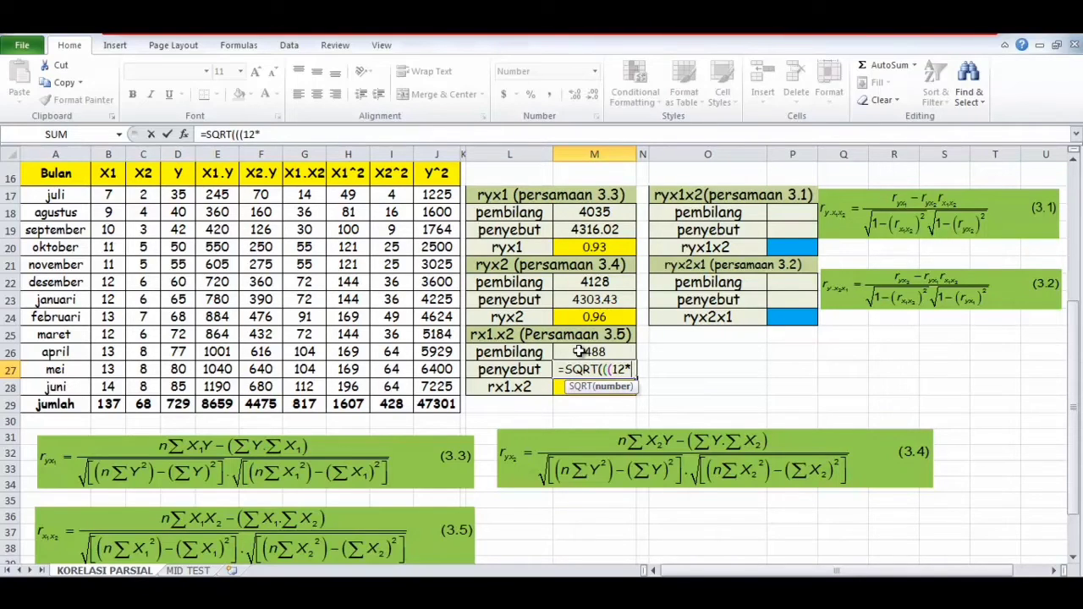
text(H29)
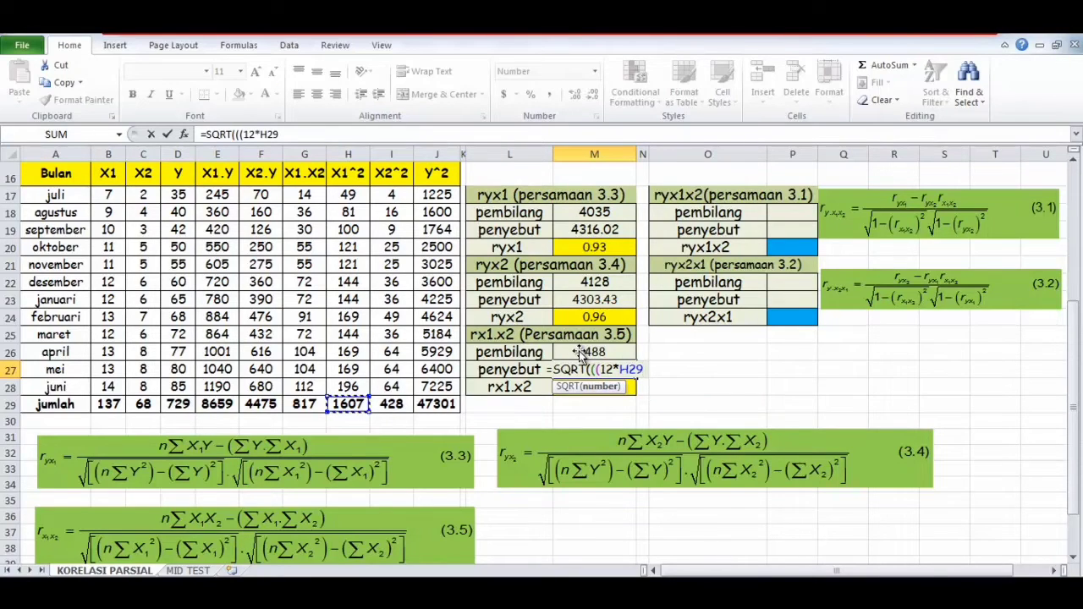
text())
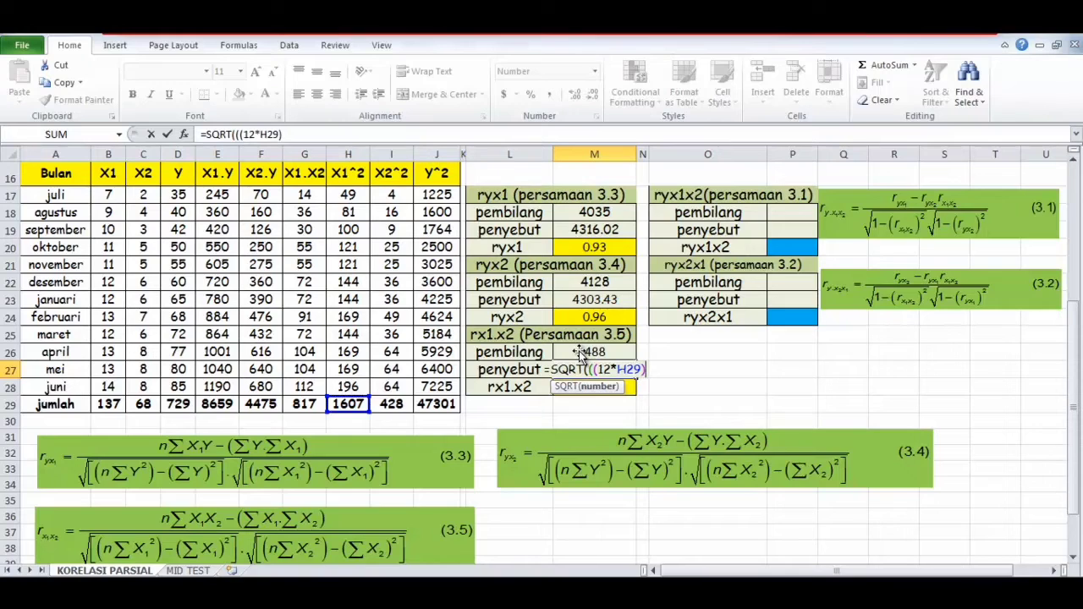
text(-)
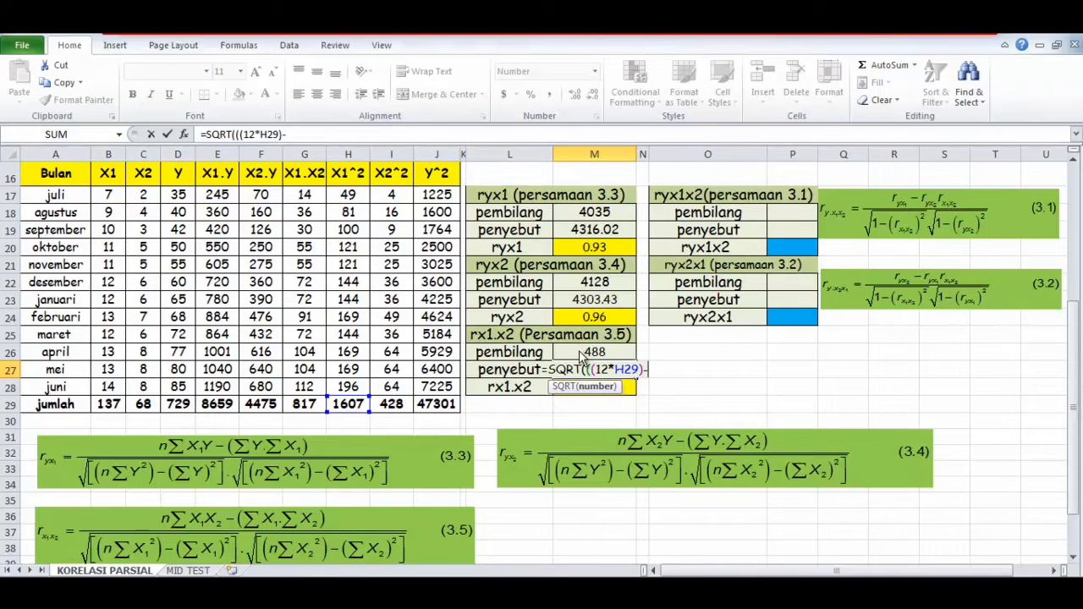
text(()
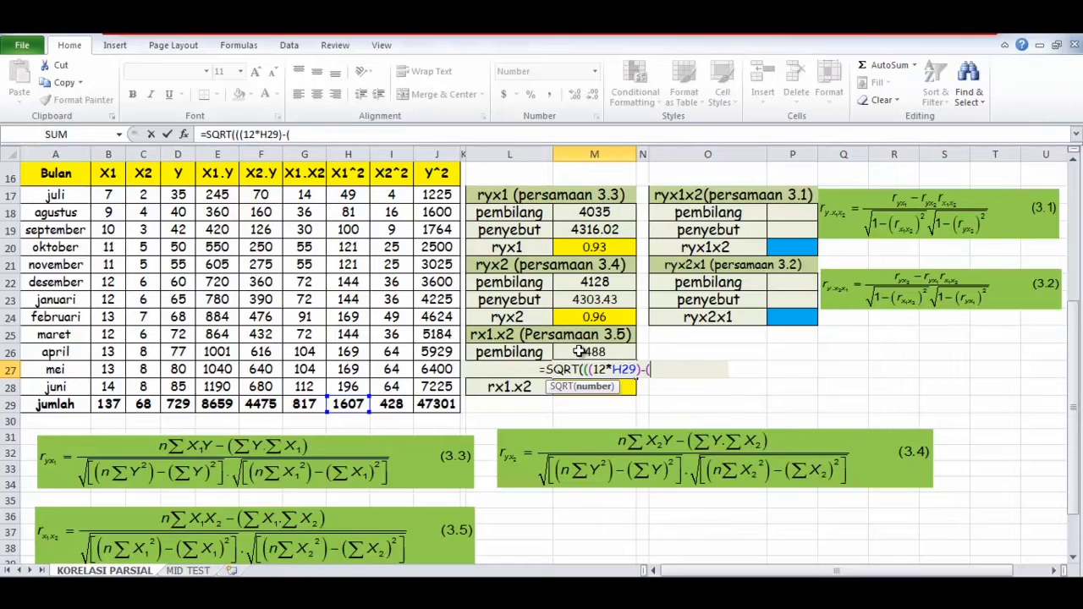
text(B29)
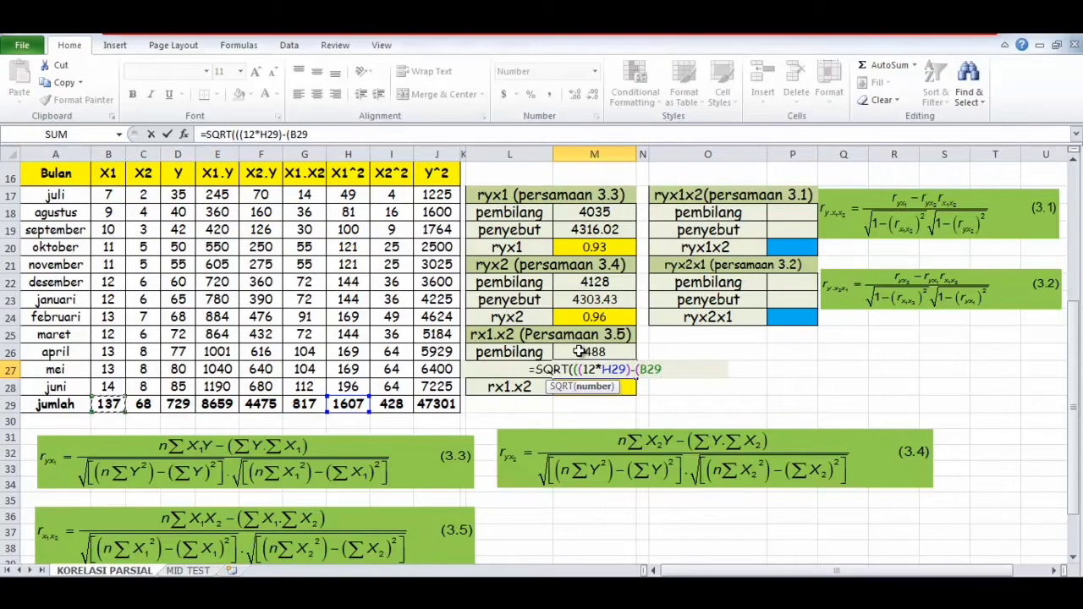
text(^2)
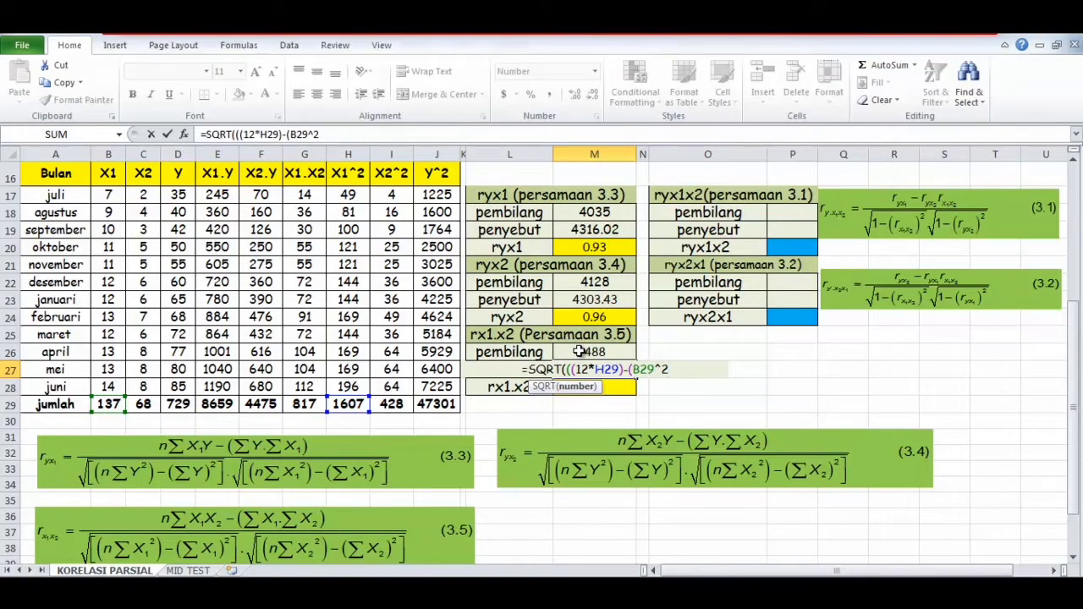
text()))
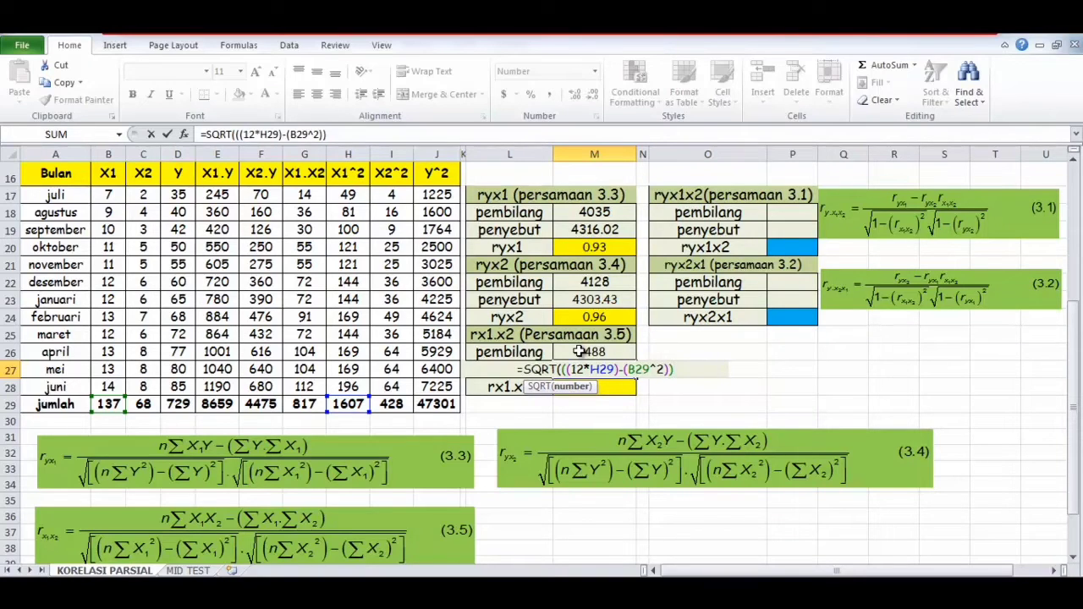
text(*)
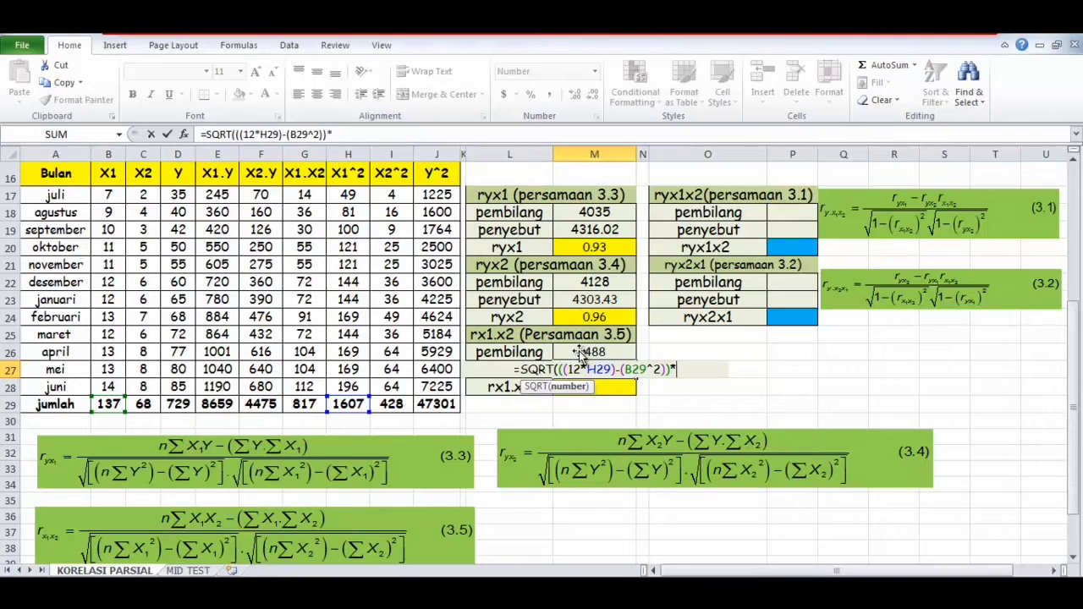
text((()
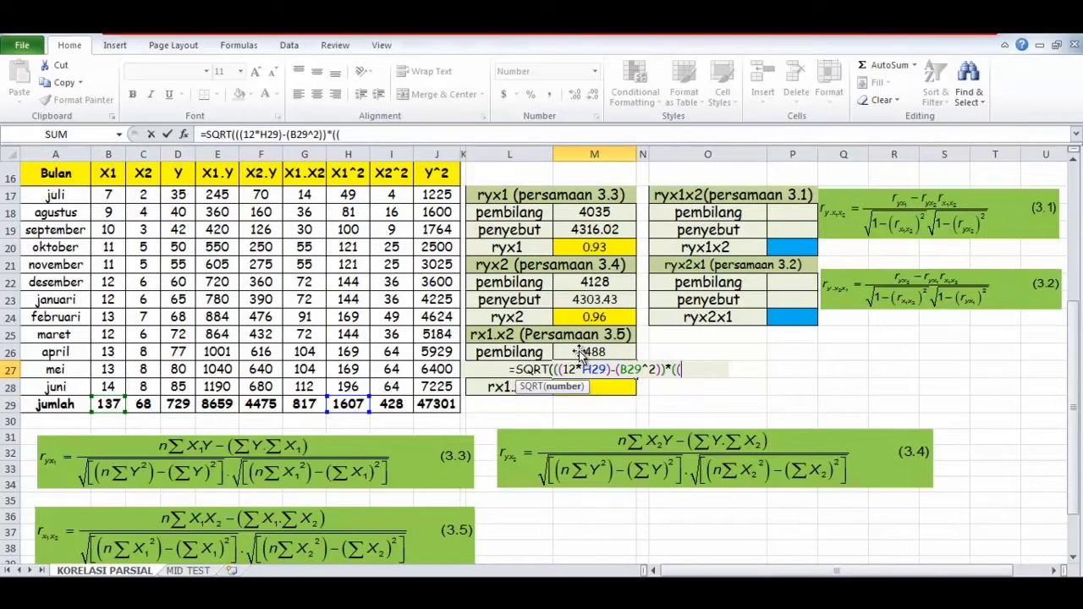
text(12)
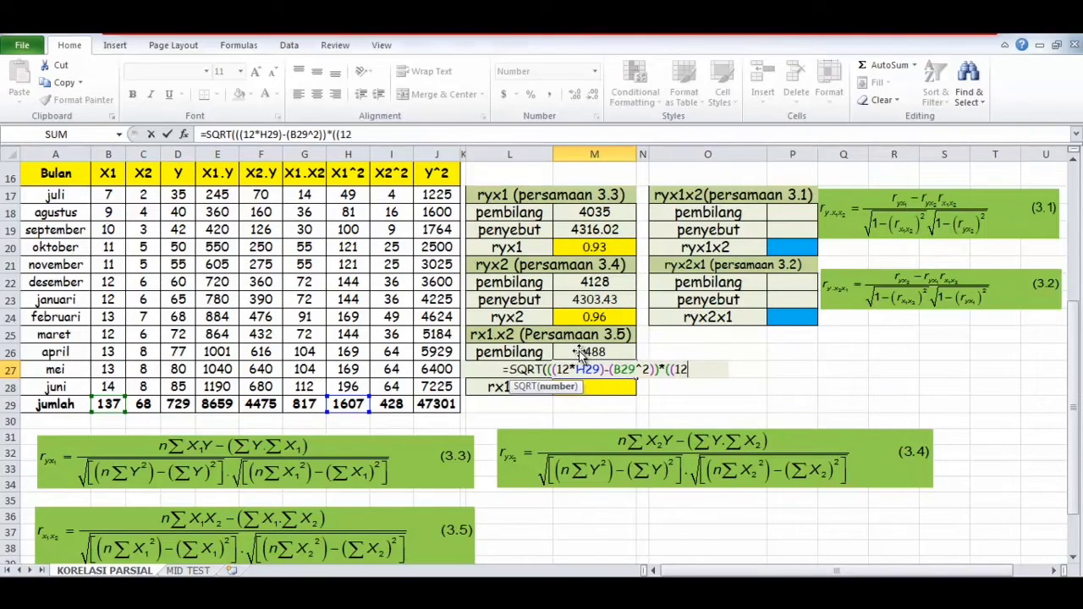
text(*)
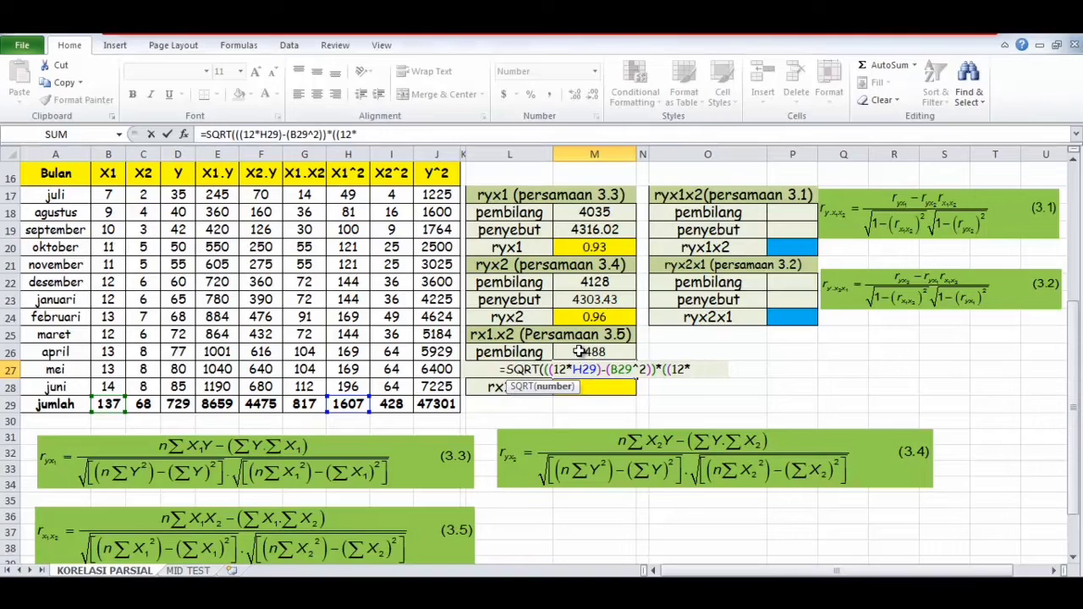
text(I29)
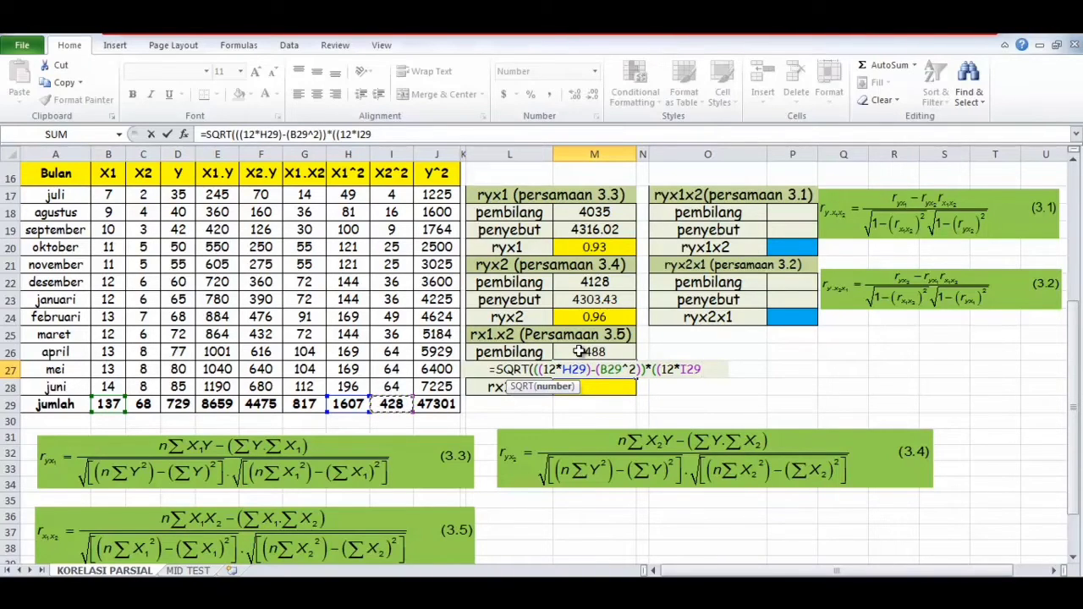
text()-)
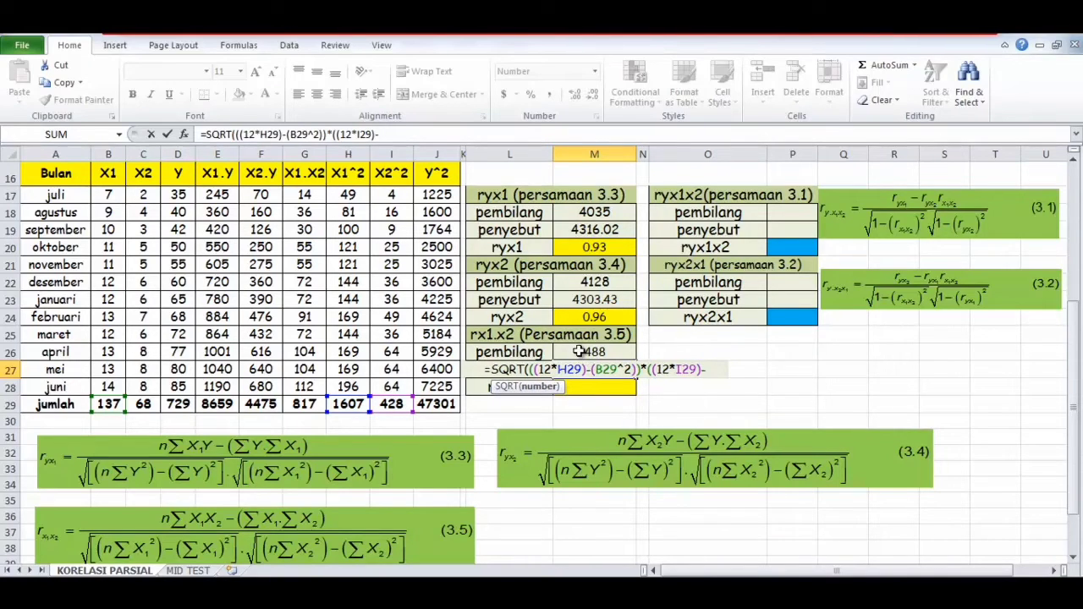
text(()
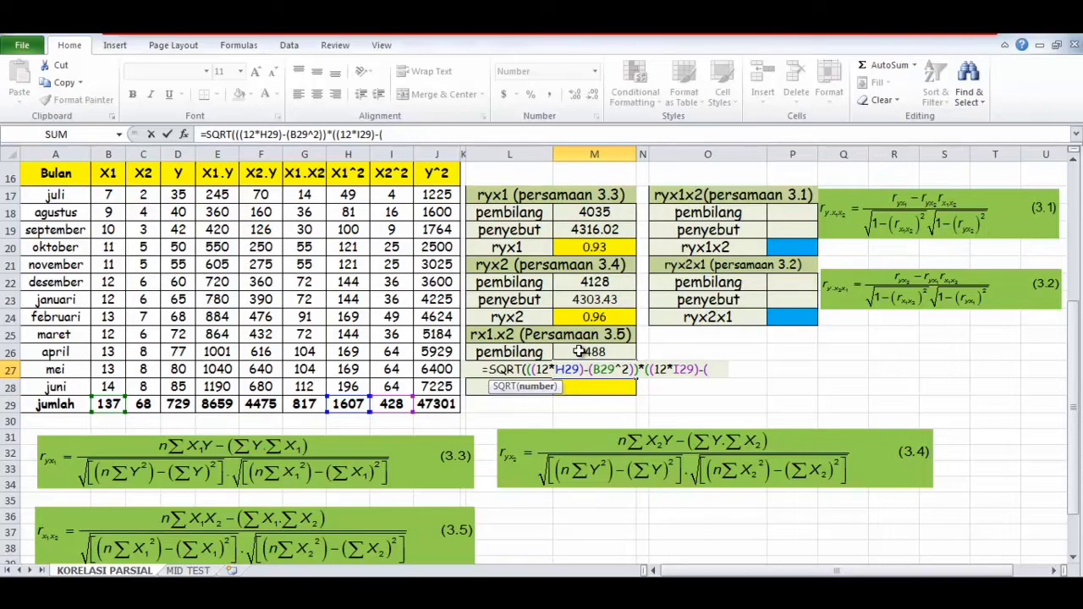
text(C29)
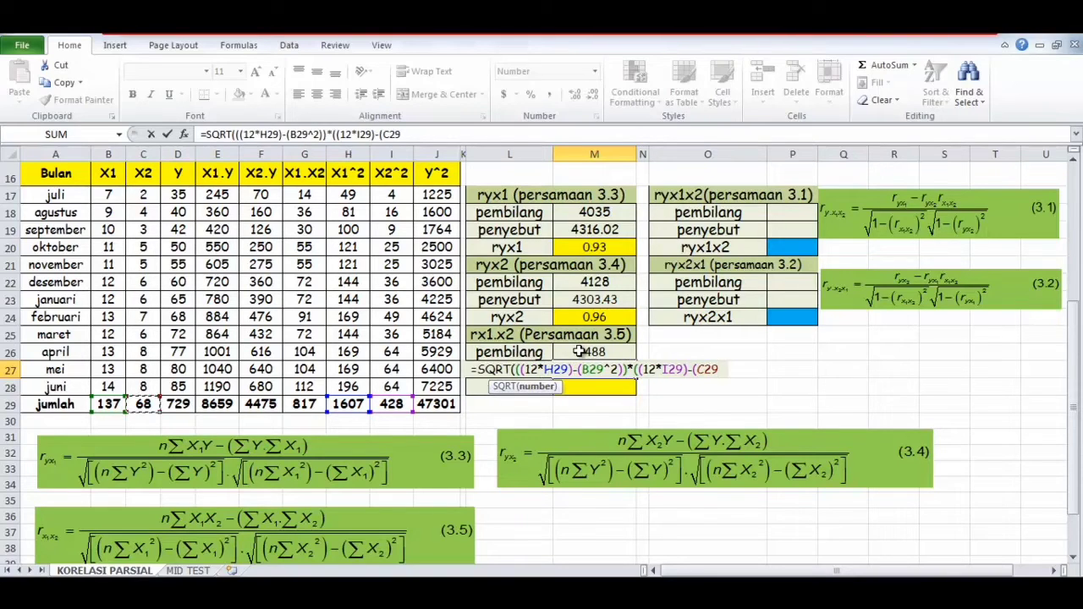
text(^2)
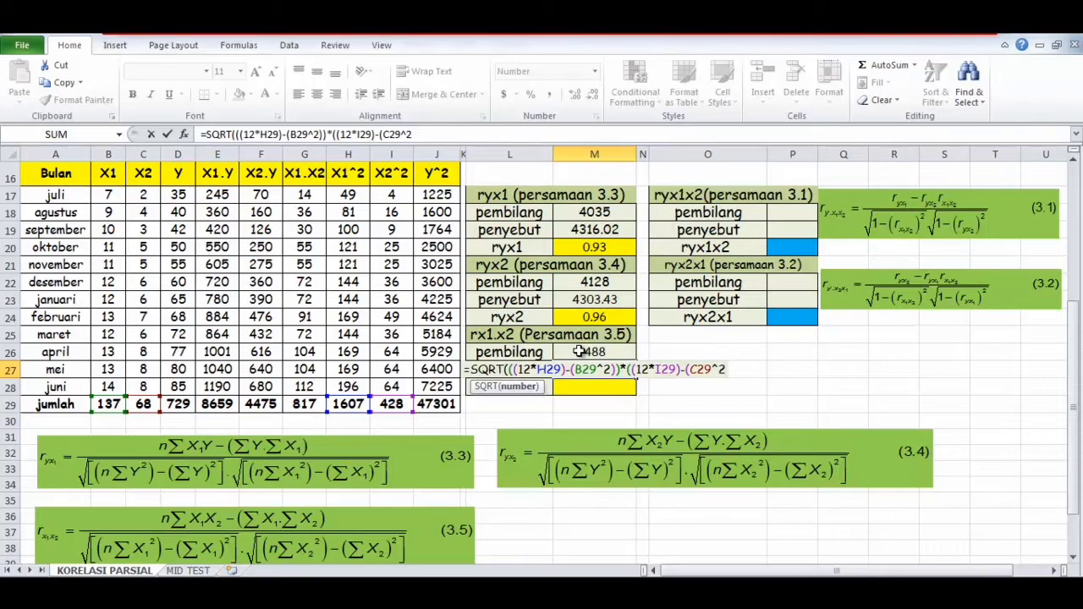
text())))
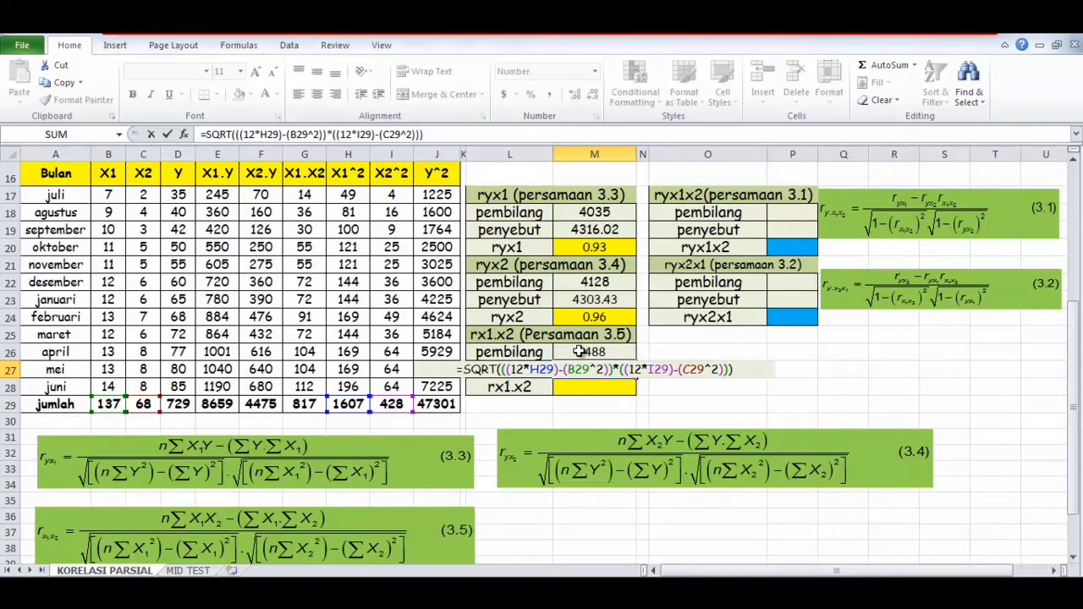
key(Return)
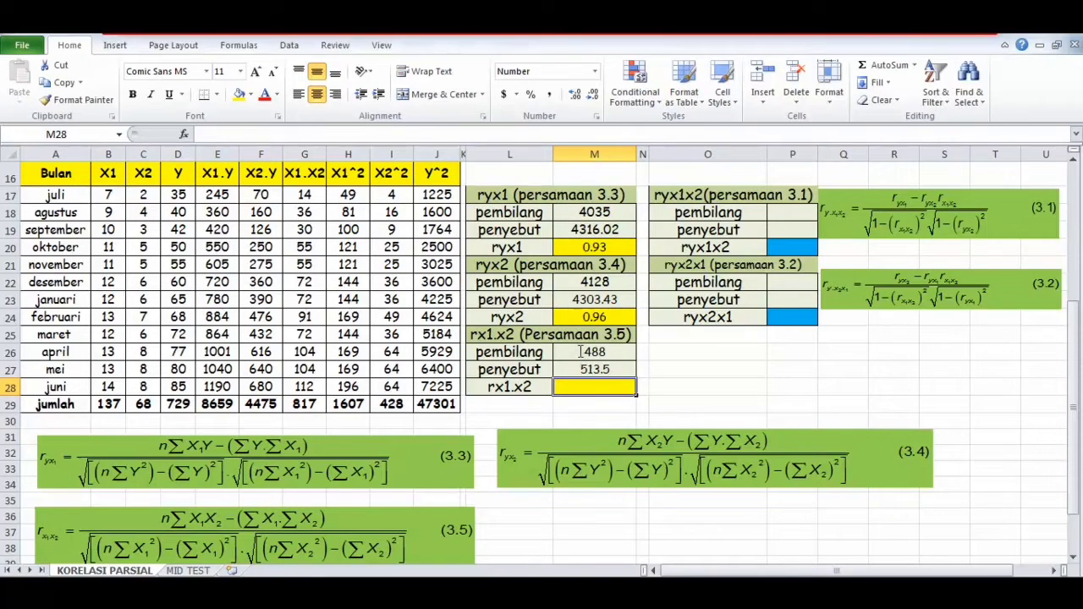
Calculate rx1.x2 in M28 by dividing its pembilang by its penyebut with =M26/M27
text(=)
click(581, 351)
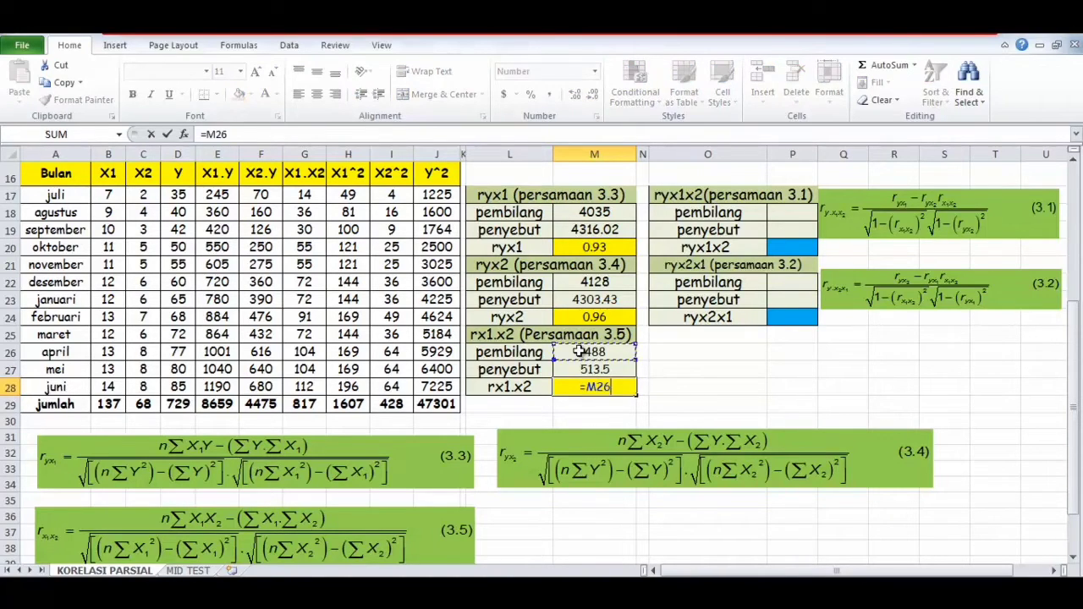
text(/)
key(Up)
key(Return)
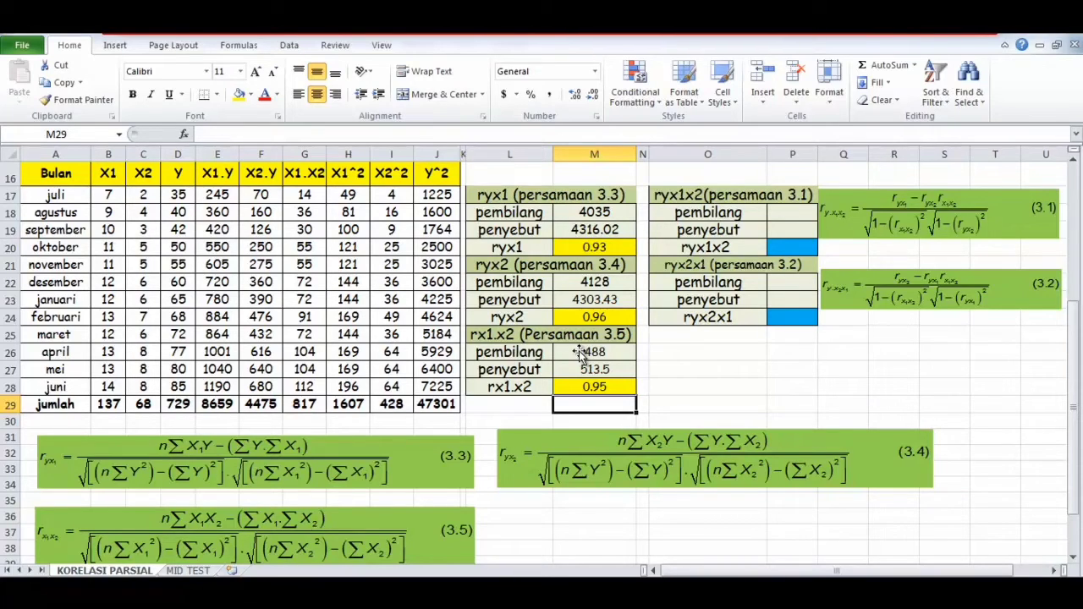
click(938, 213)
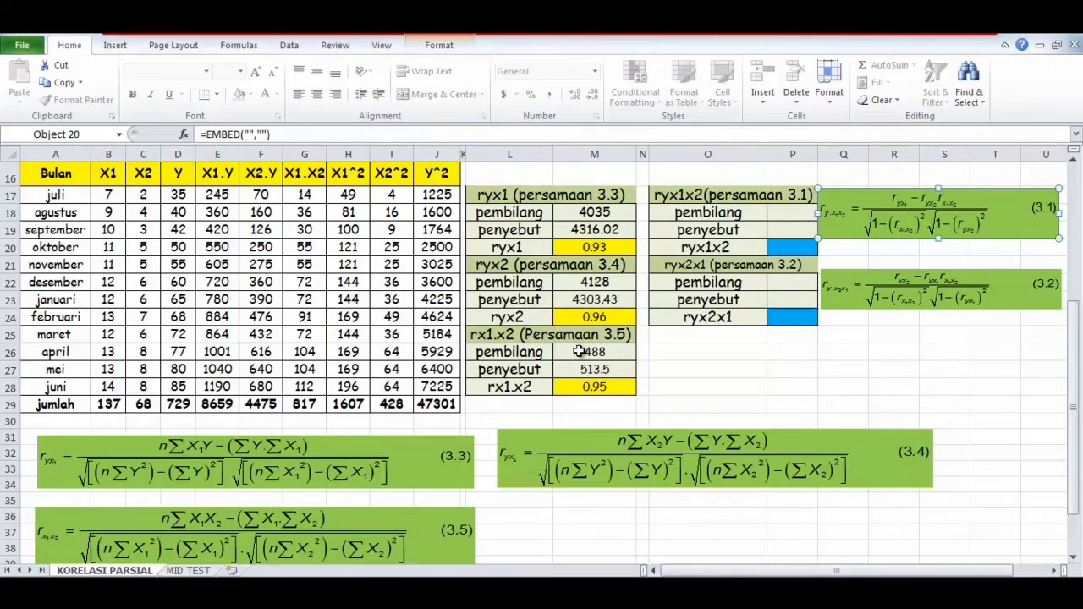
click(894, 352)
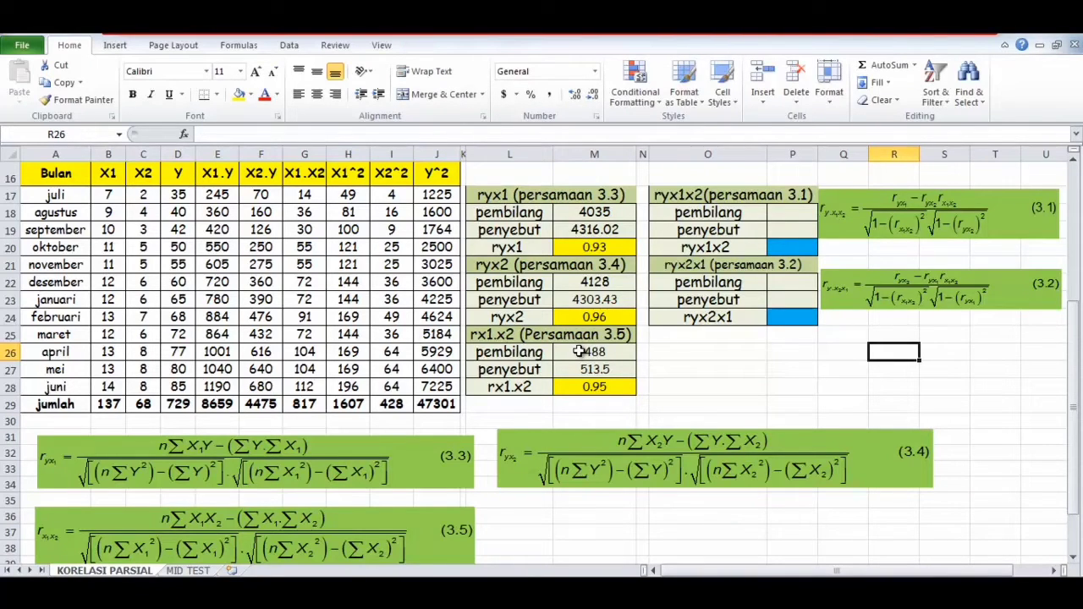
Calculate the pembilang of ryx1x2 (persamaan 3.1) in P18 with =M20-M24*M28
click(792, 212)
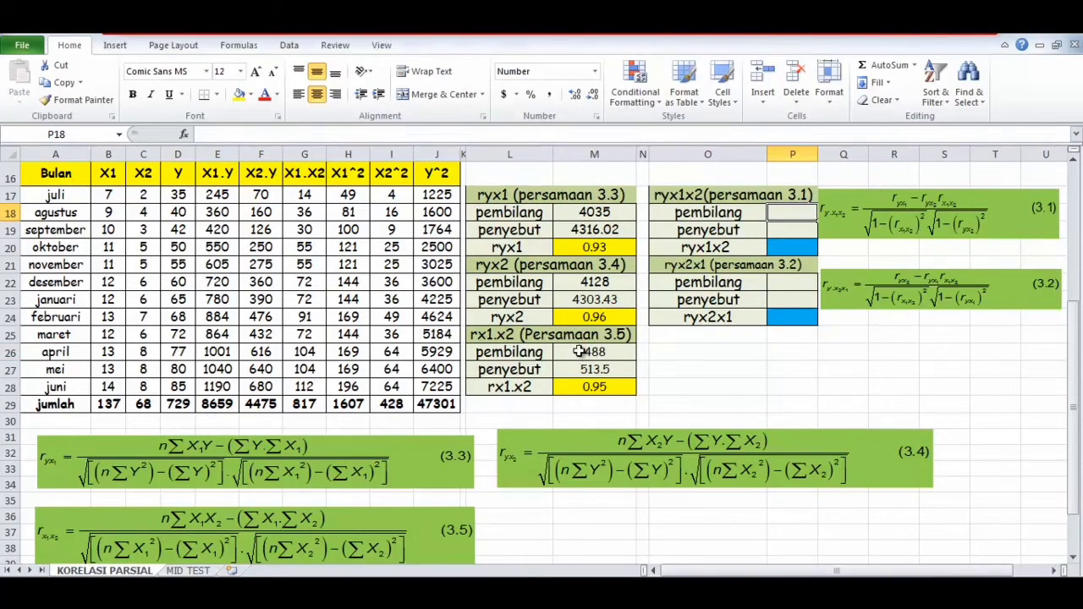
text(=)
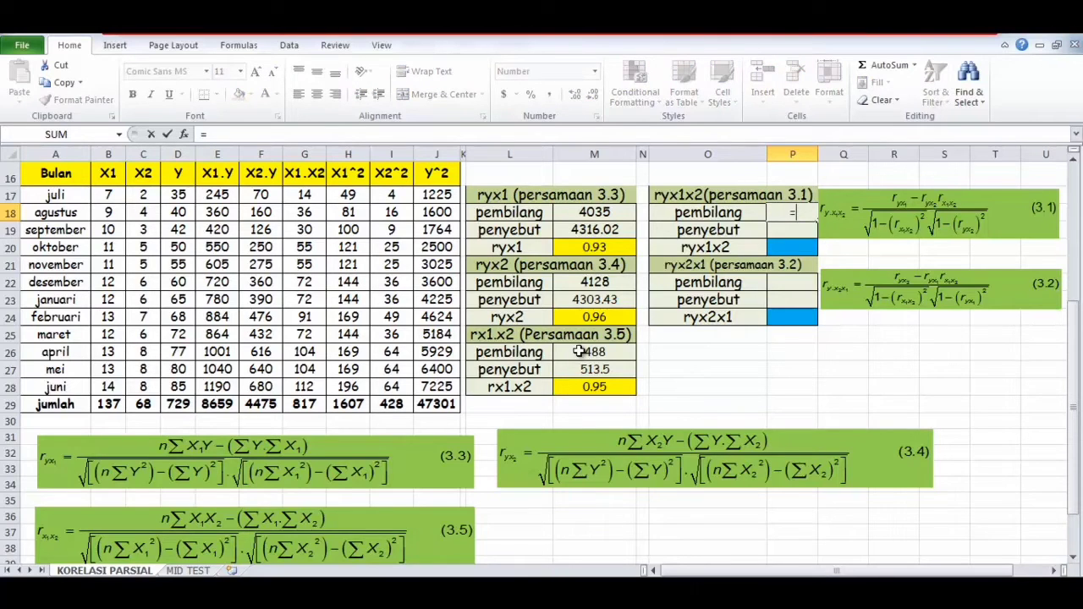
click(594, 247)
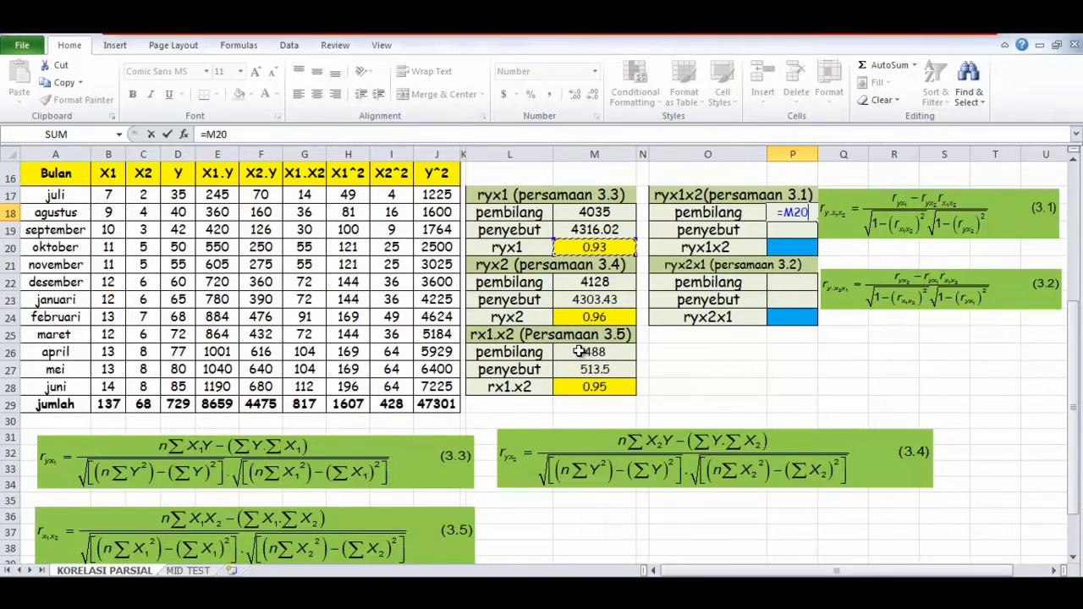
text(-)
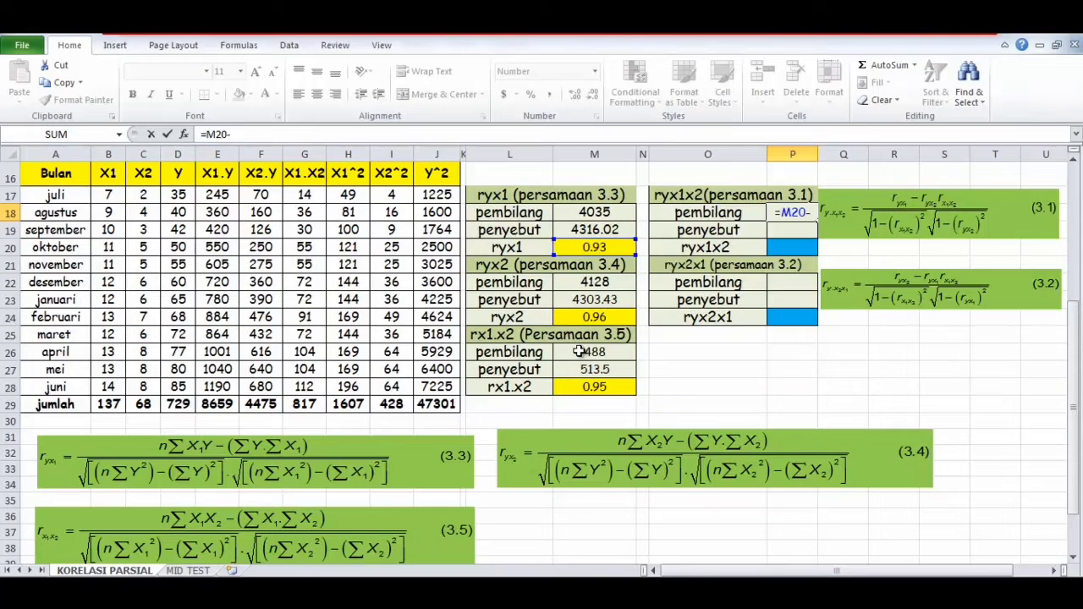
click(586, 318)
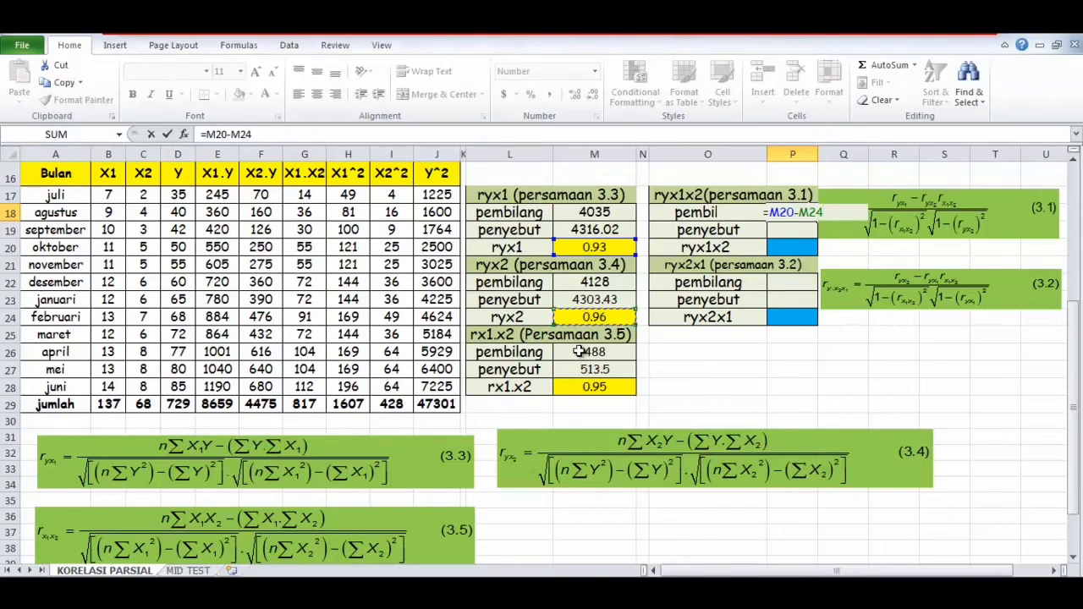
text(*M28)
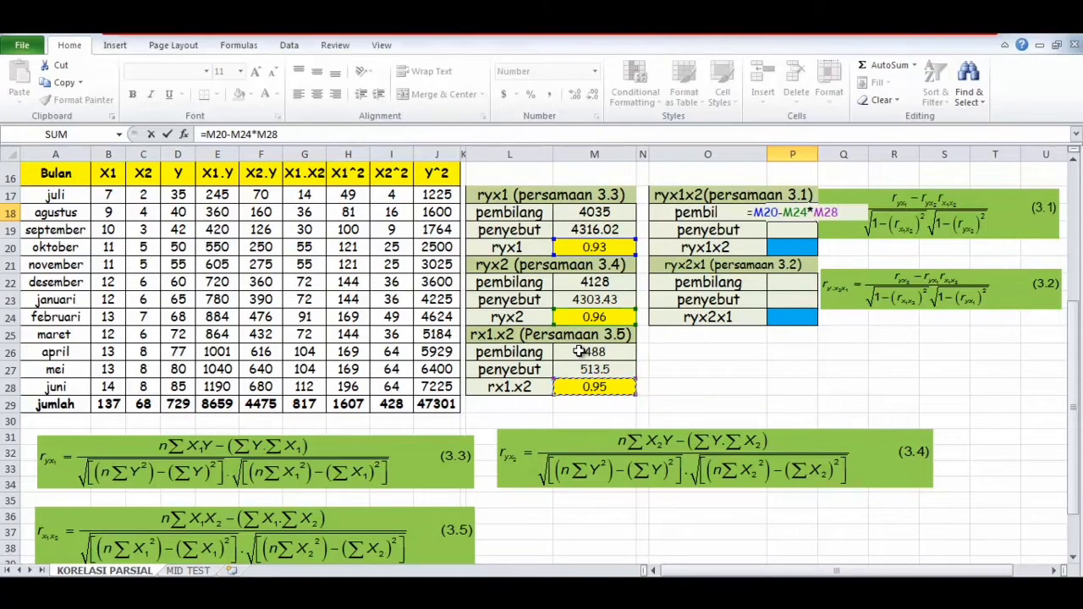
key(Return)
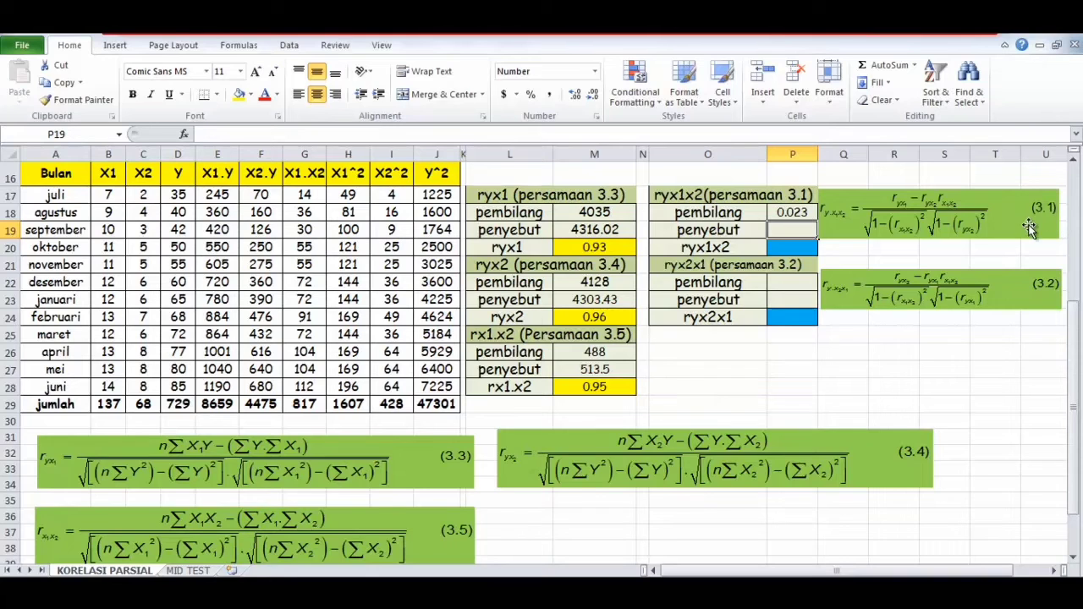
Calculate the penyebut of ryx1x2 (persamaan 3.1) in P19 with =SQRT((1-(M28^2))*(1-(M24^2)))
text(=sqr)
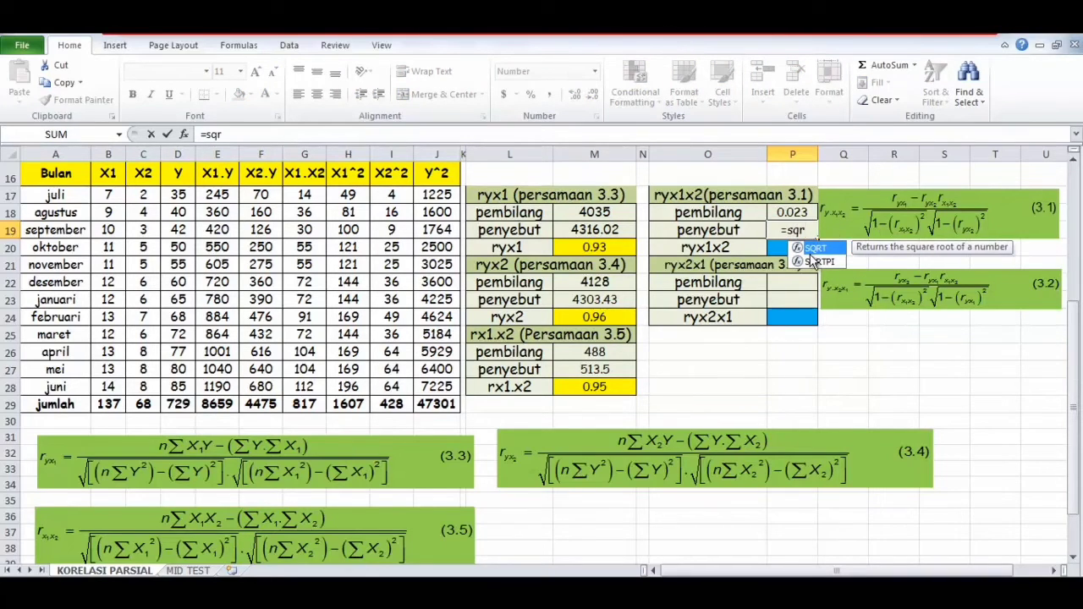
double_click(813, 249)
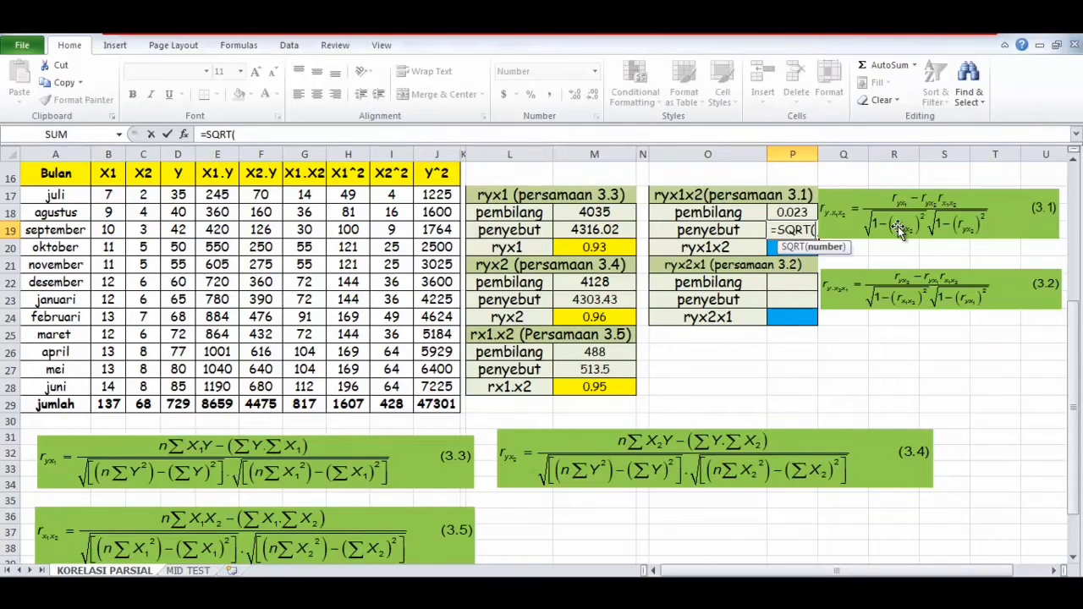
text(()
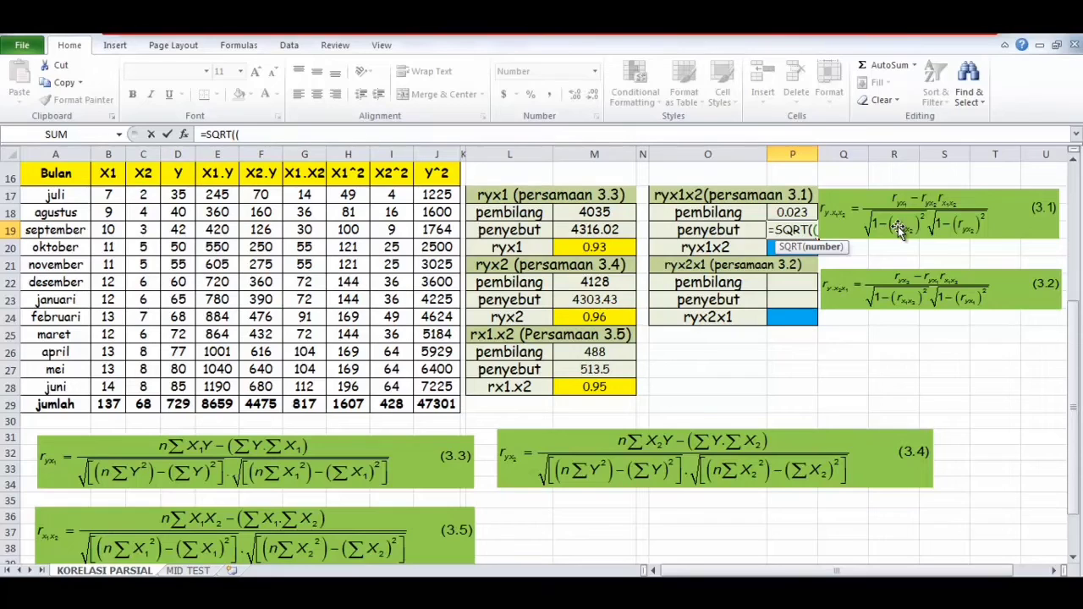
text(1-)
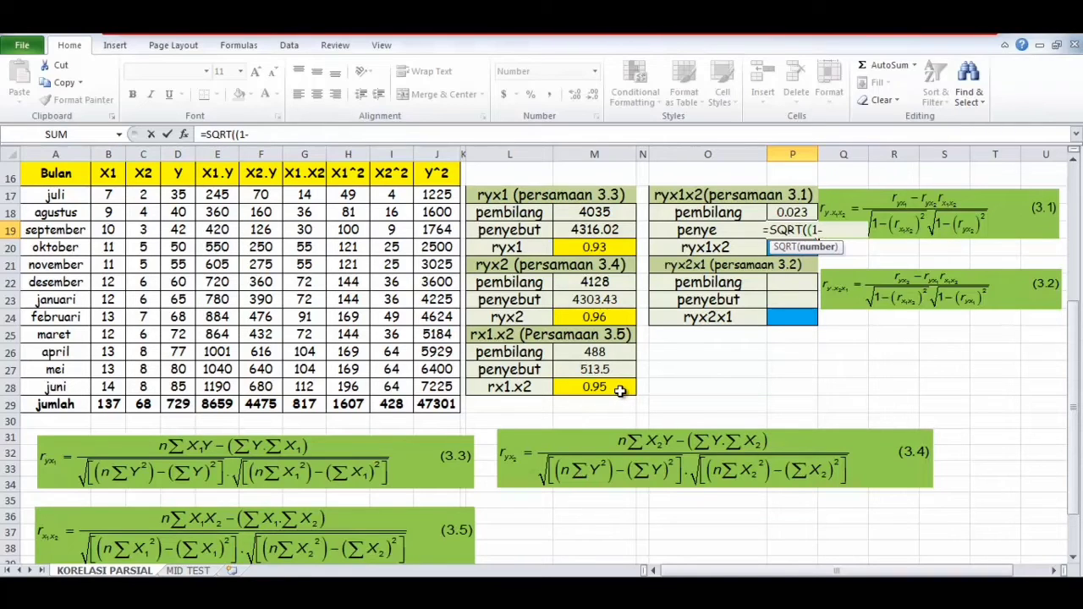
text(()
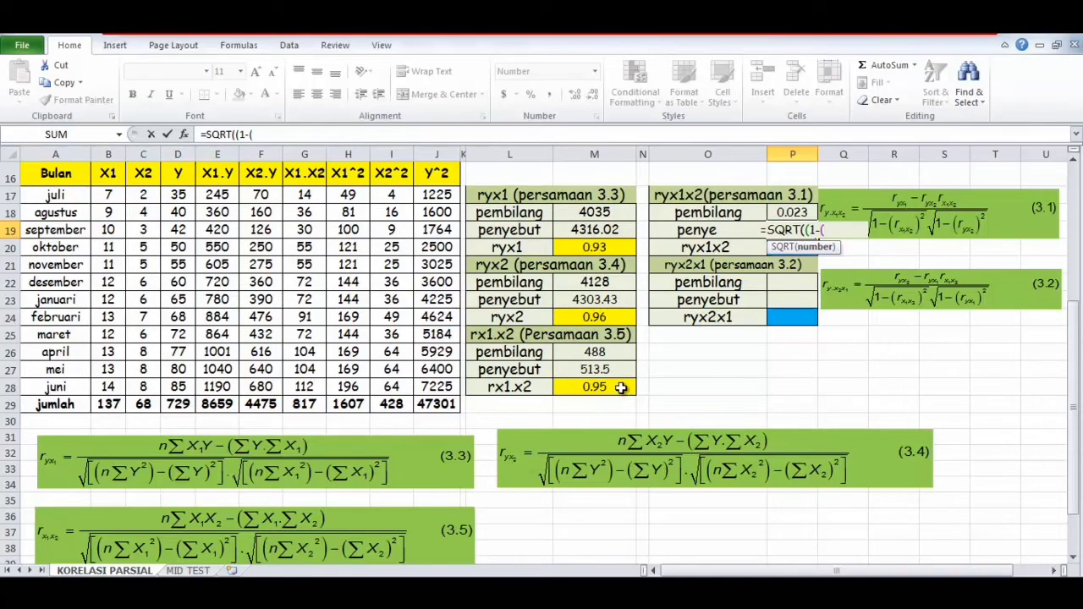
click(620, 390)
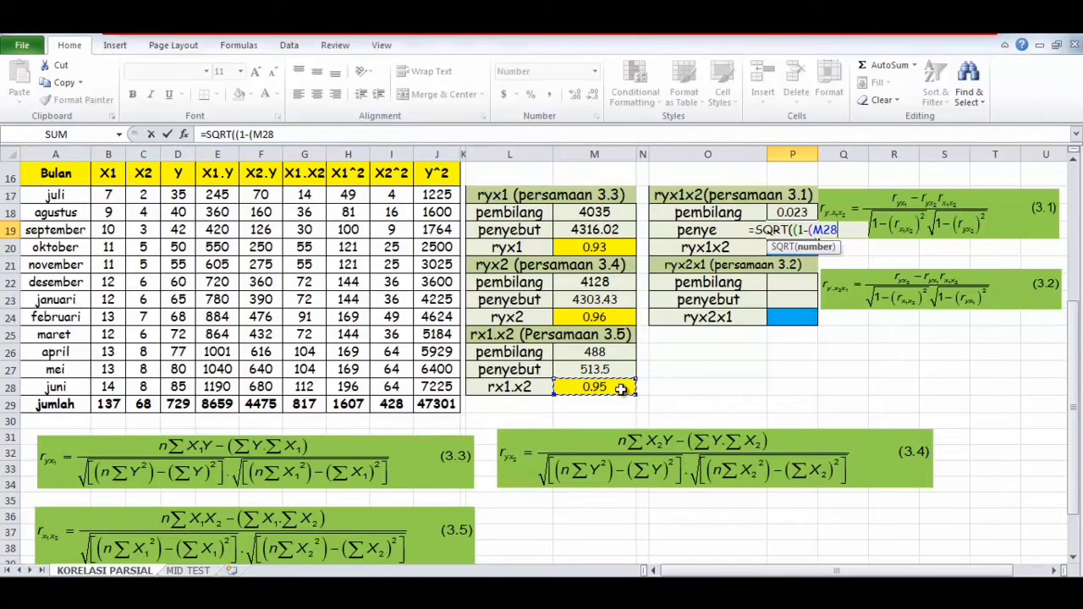
text(^2)
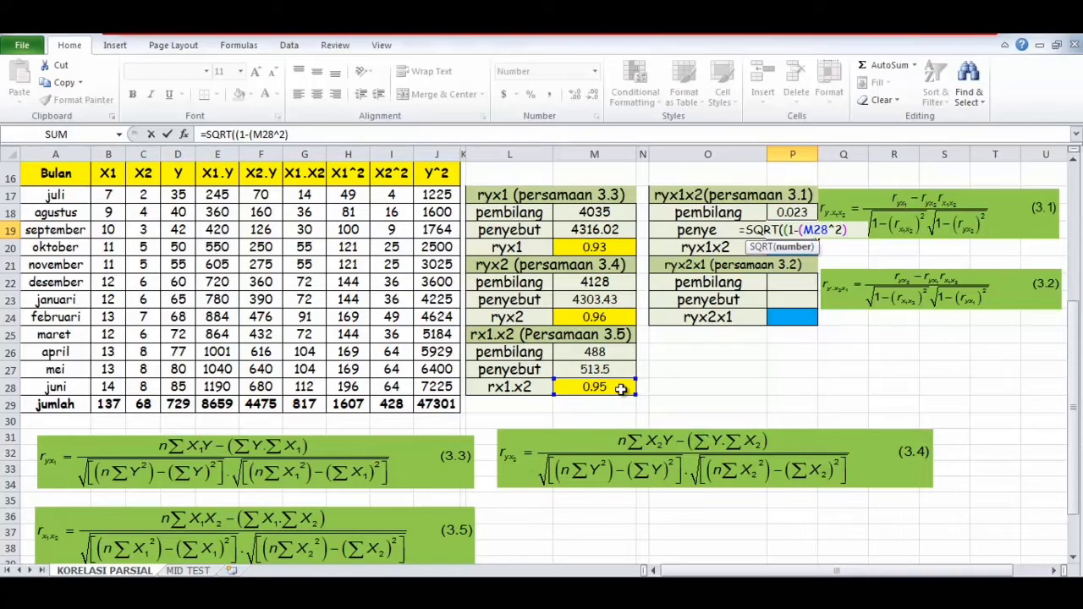
text())
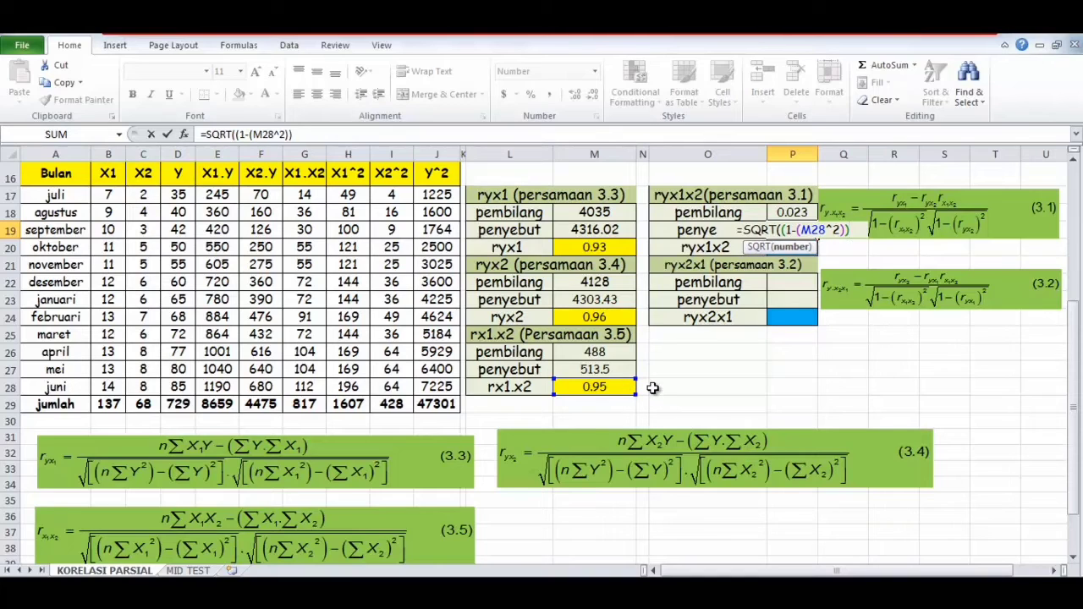
text(*(1-)
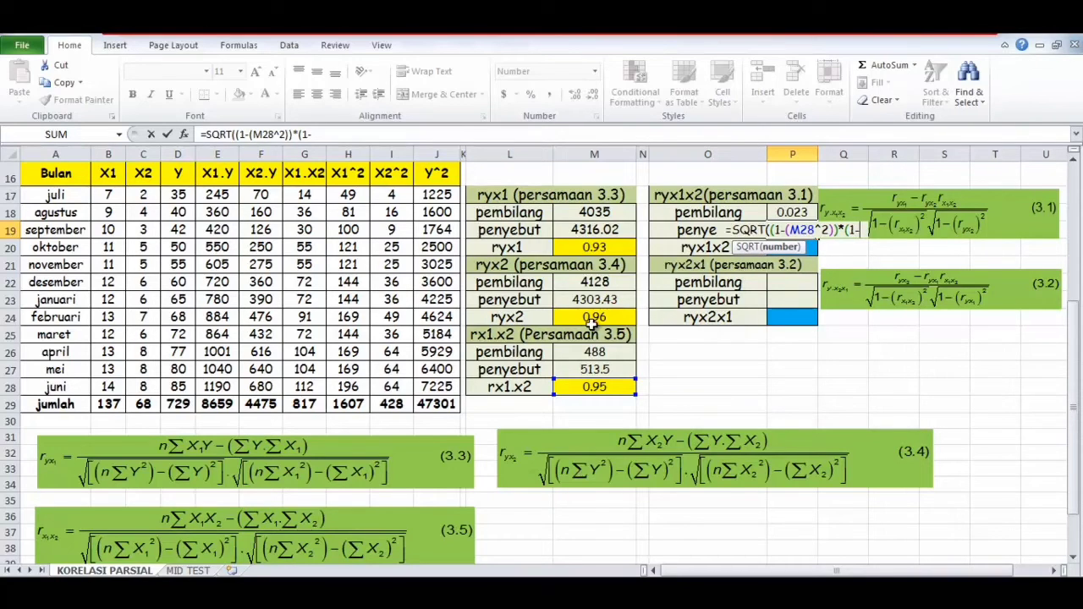
text(()
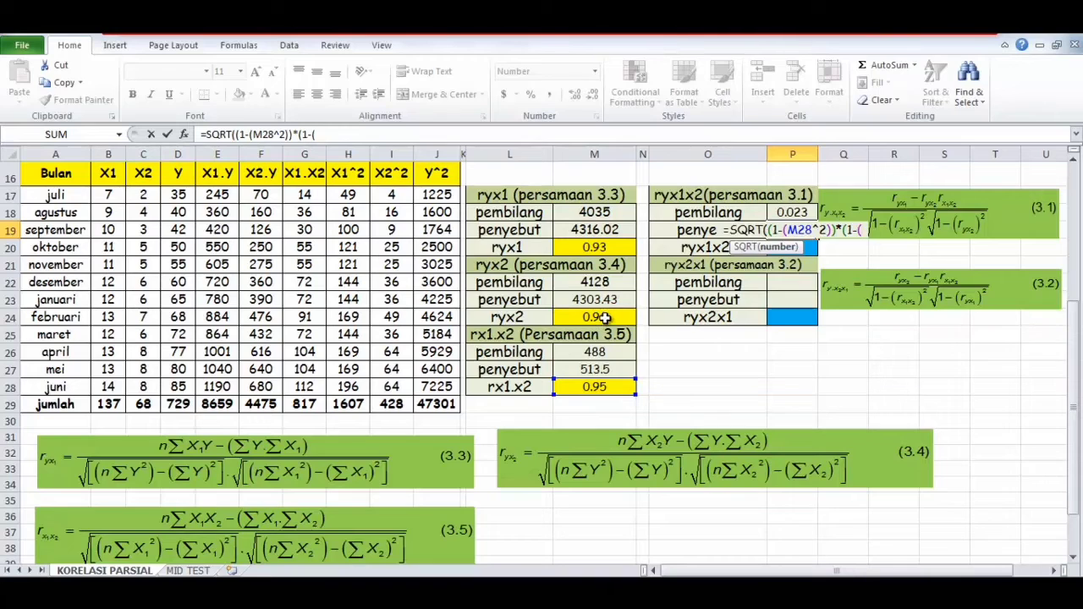
click(601, 318)
text(^2)
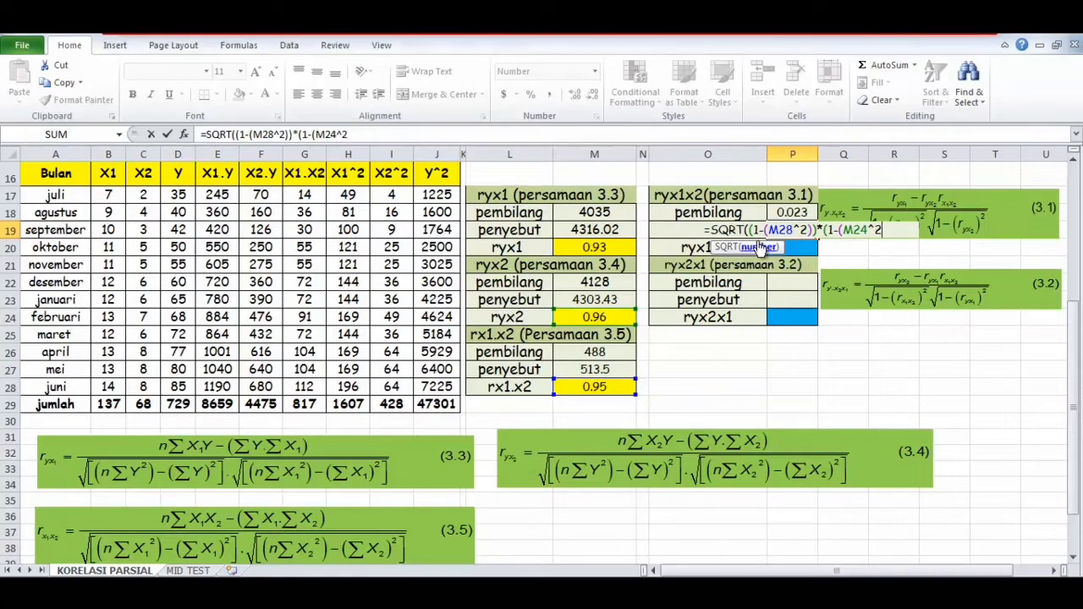
text()))
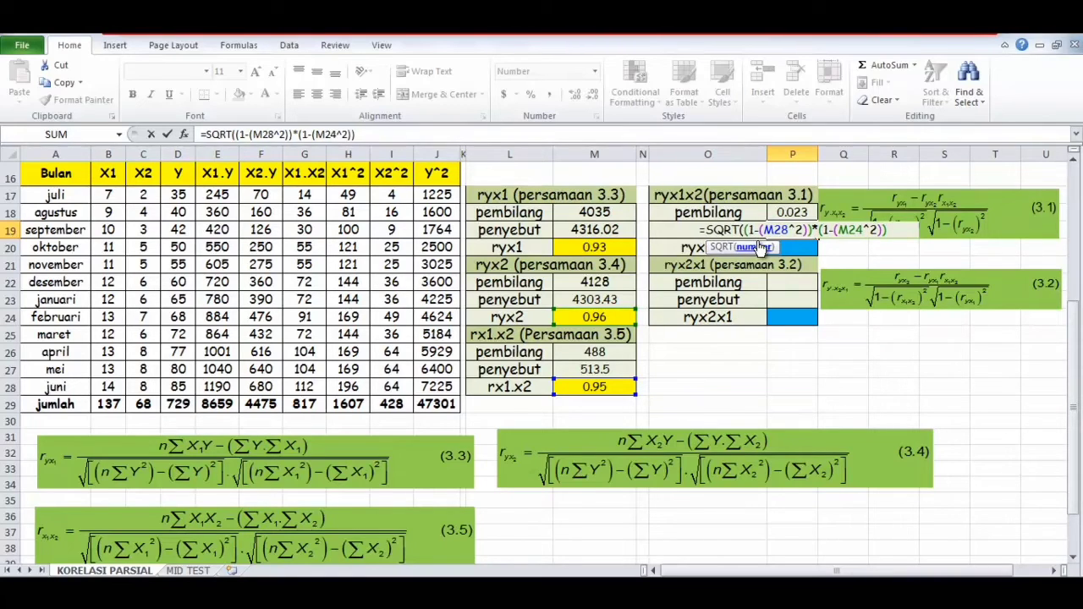
key(Return)
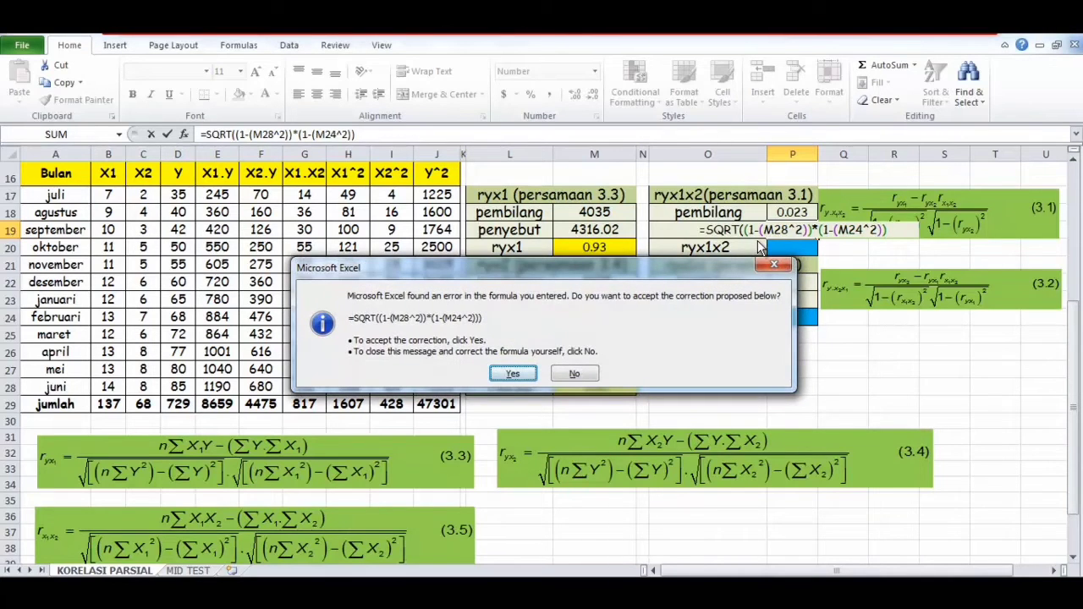
key(Return)
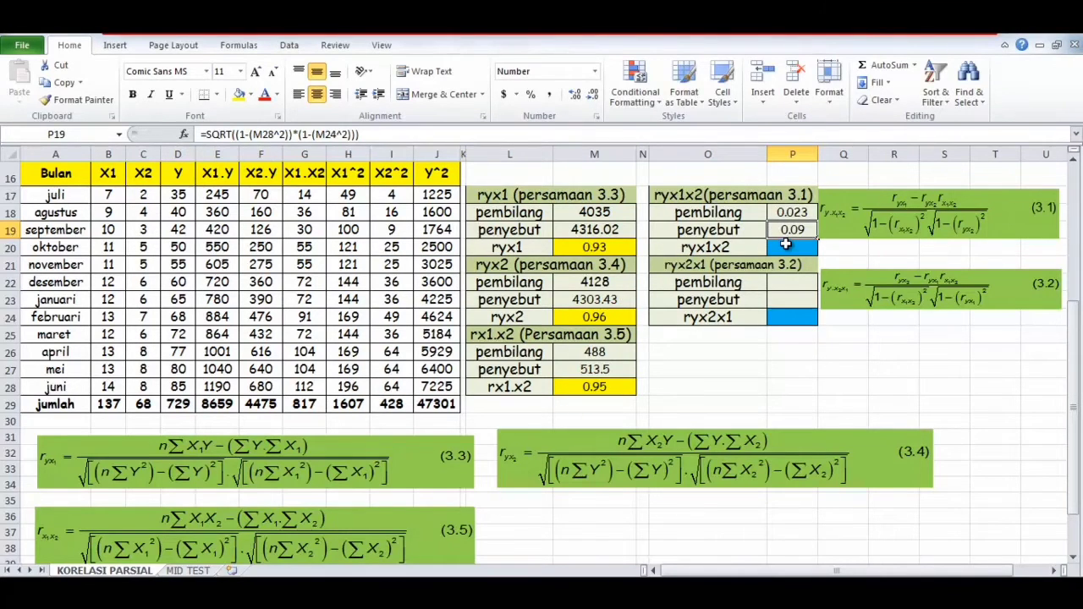
Calculate ryx1x2 in P20 by dividing its pembilang by its penyebut with =P18/P19
click(787, 246)
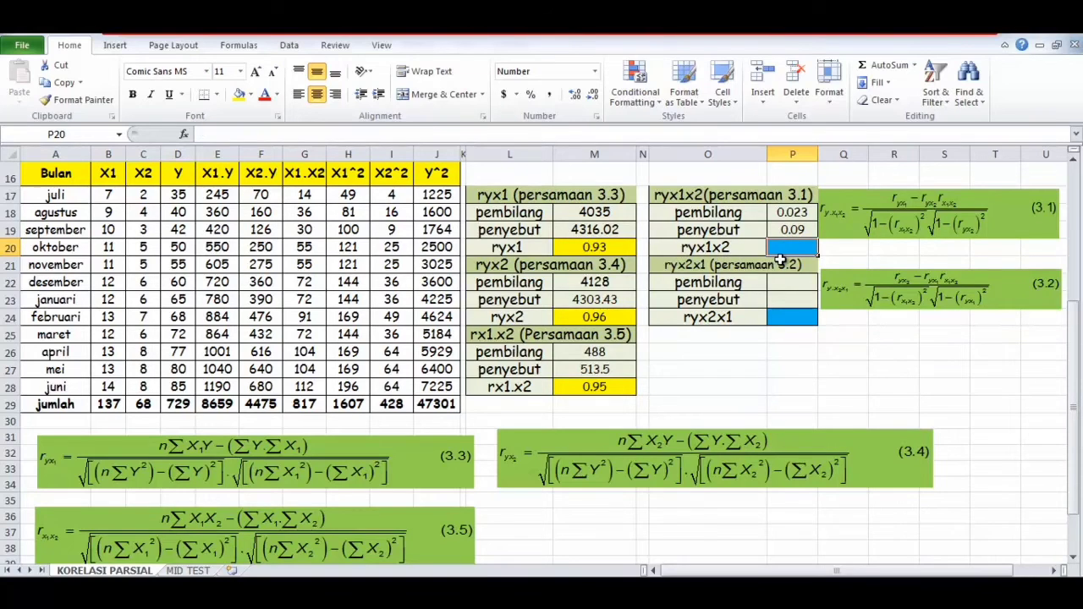
text(=)
click(795, 213)
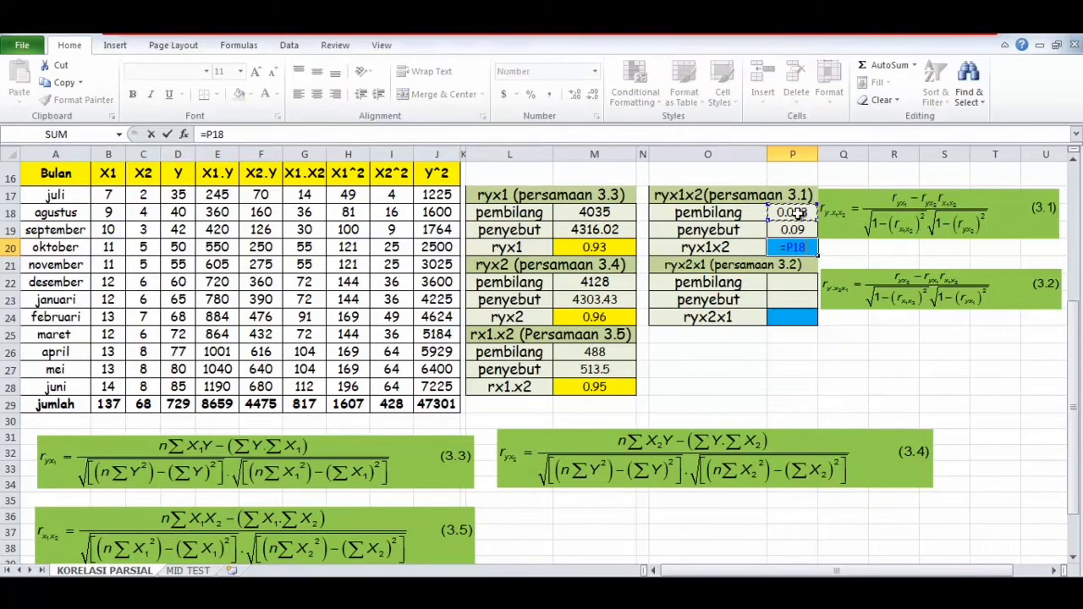
text(/)
click(800, 231)
key(Return)
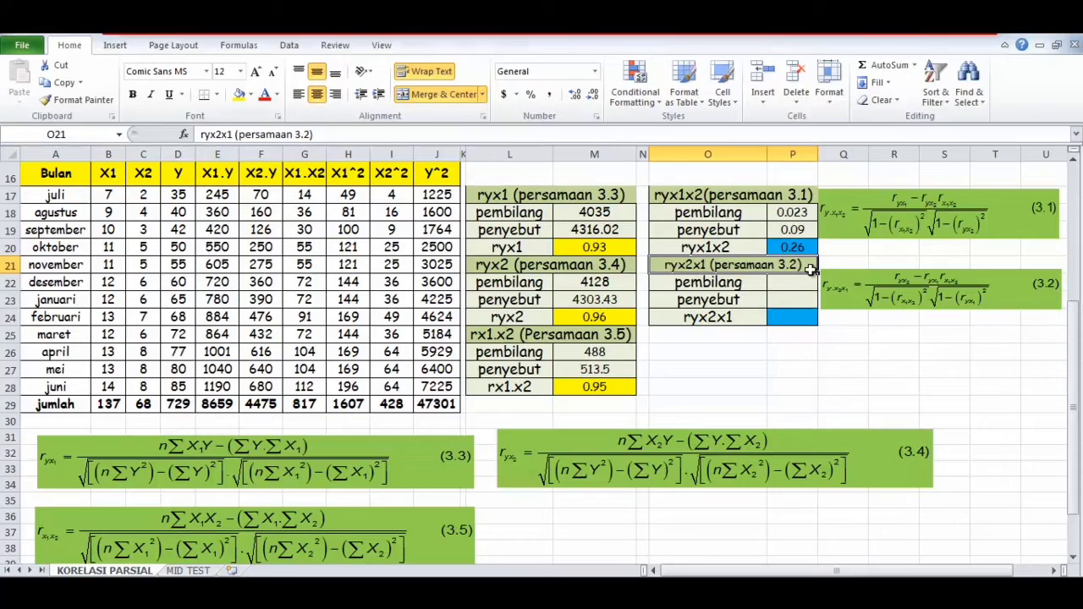
Calculate the pembilang of ryx2x1 (persamaan 3.2) in P22 with =M24-(M20*M28)
click(1049, 292)
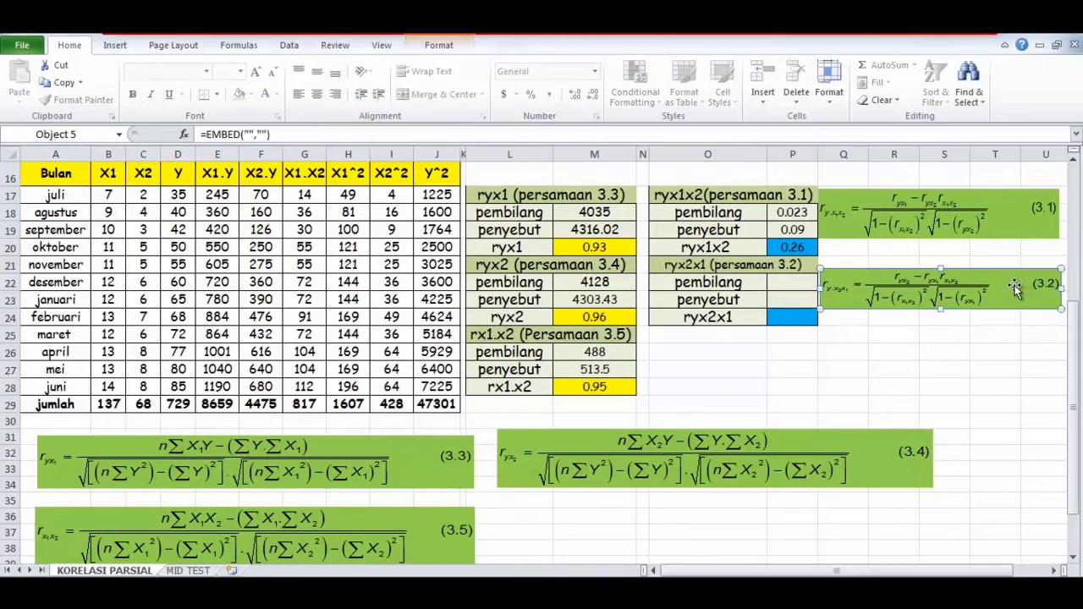
click(786, 283)
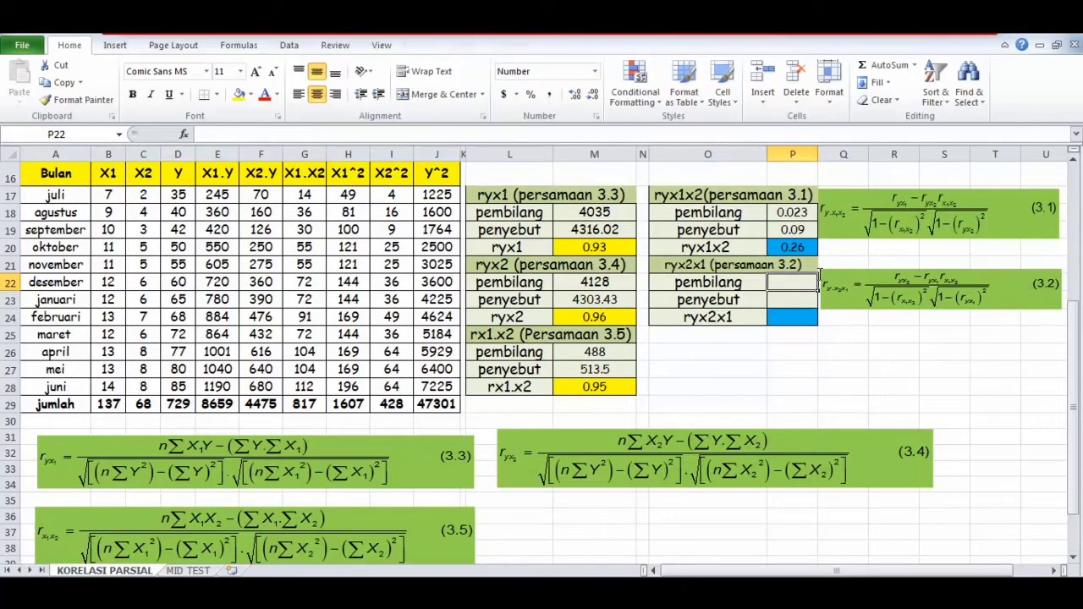
text(=)
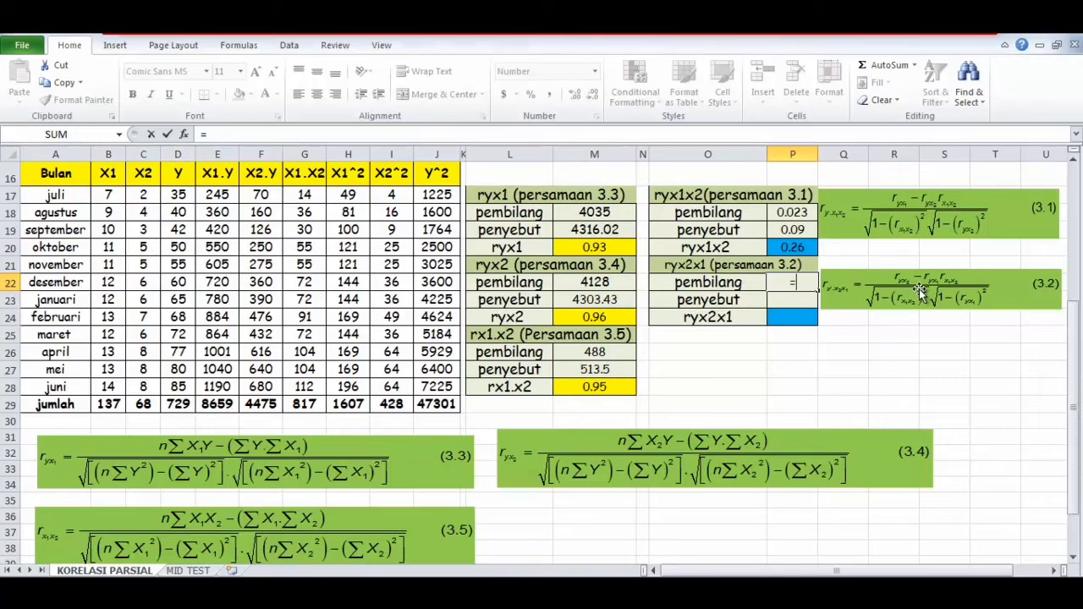
click(608, 319)
text(-()
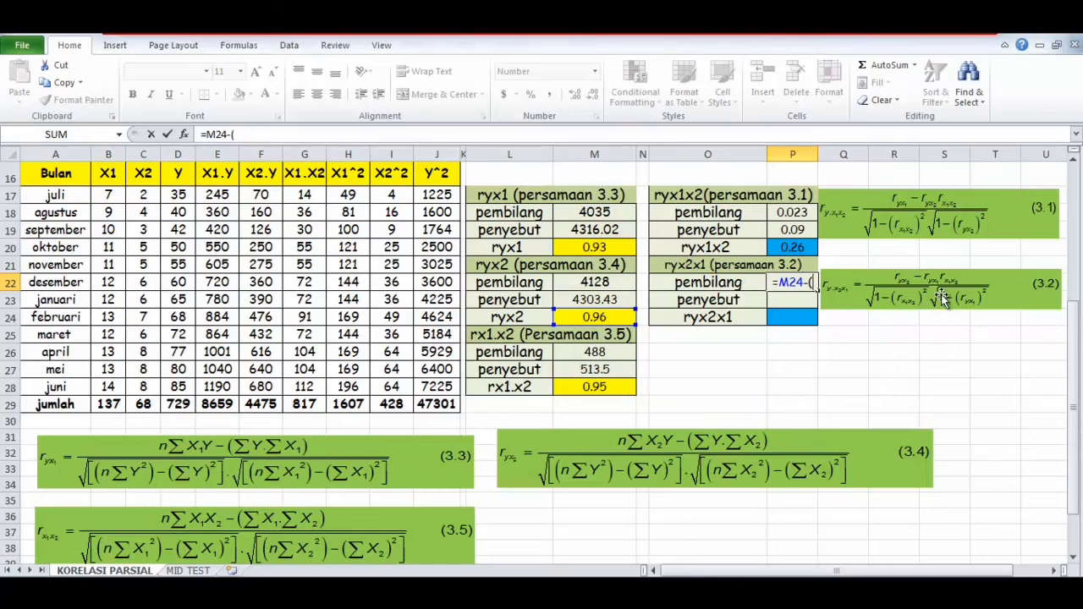
click(593, 247)
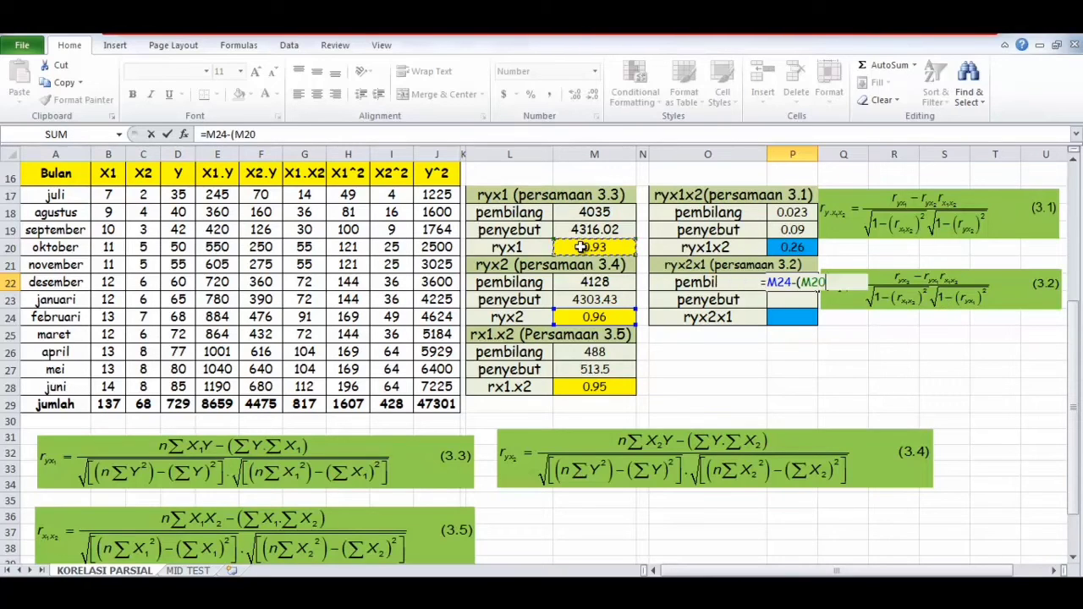
text(*)
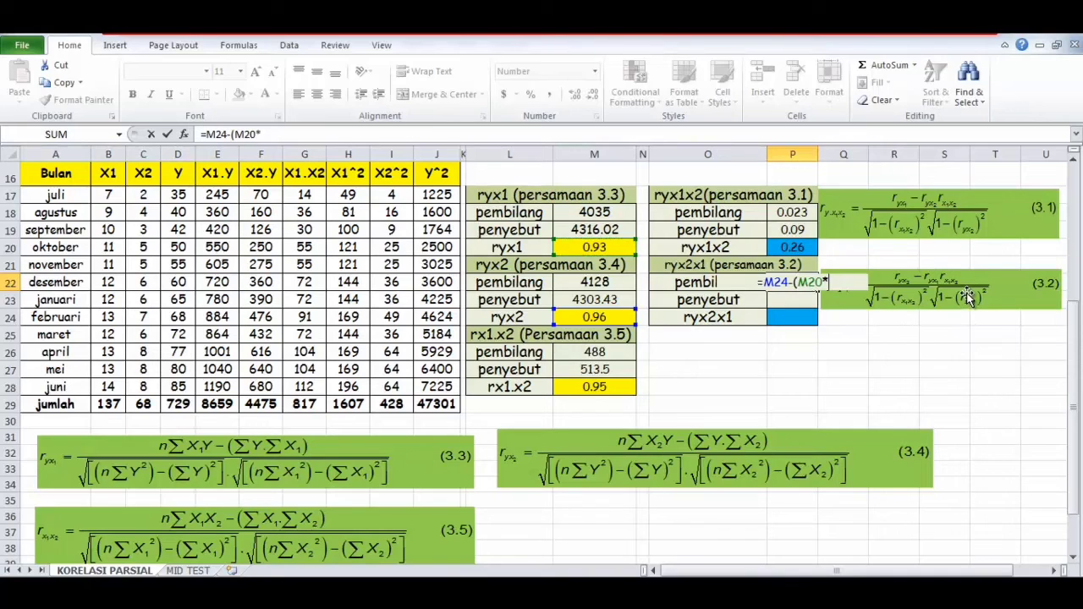
click(589, 388)
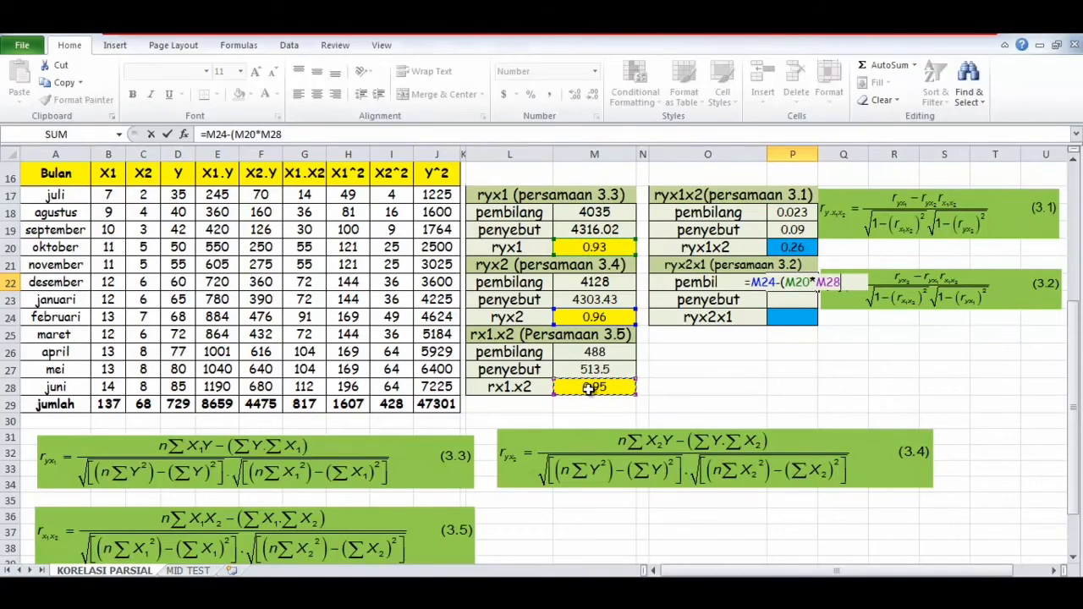
text())
key(Return)
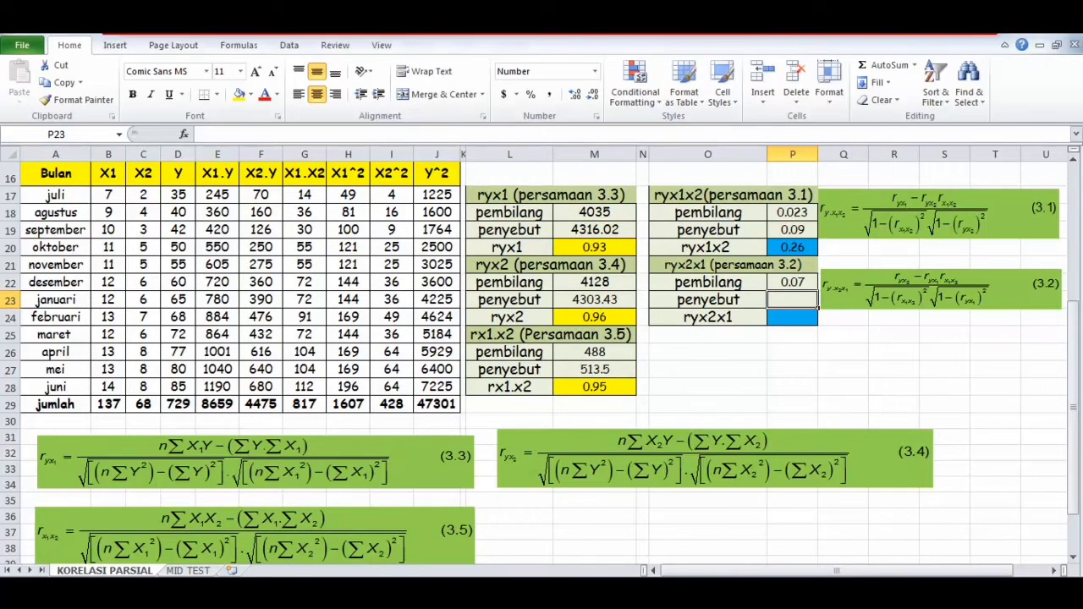
Calculate the penyebut of ryx2x1 (persamaan 3.2) in P23 with =SQRT((1-(M28^2))*(1-(M20^2)))
click(611, 590)
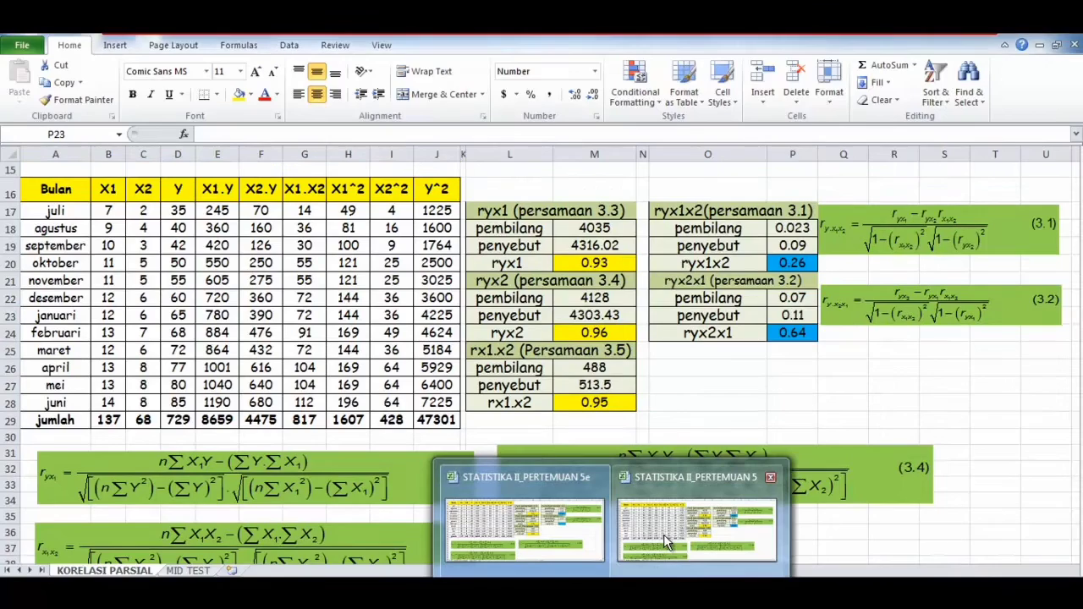
click(526, 510)
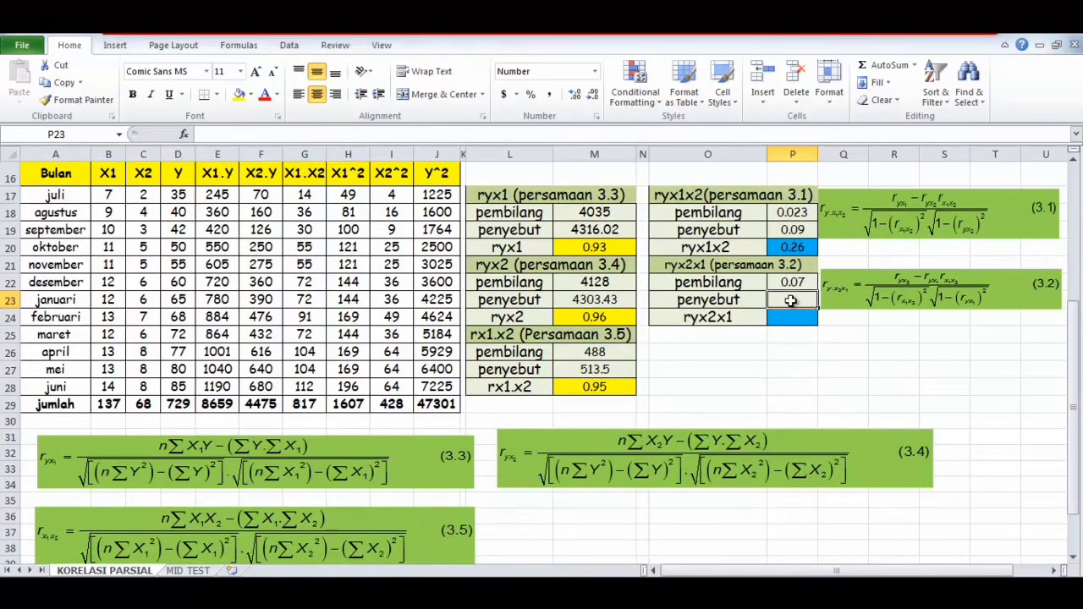
text(=)
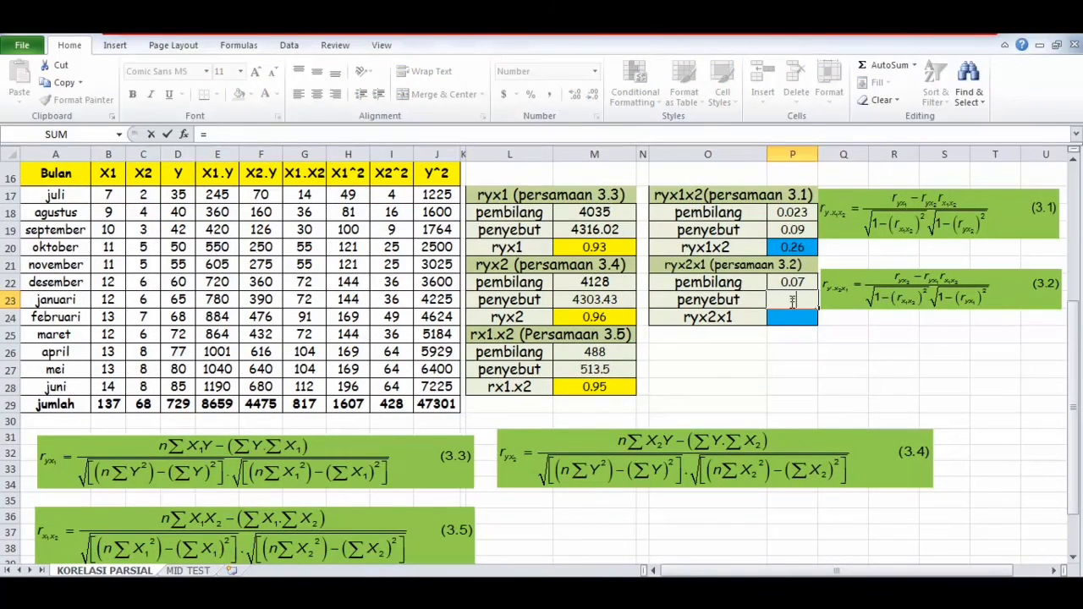
text(sqrt)
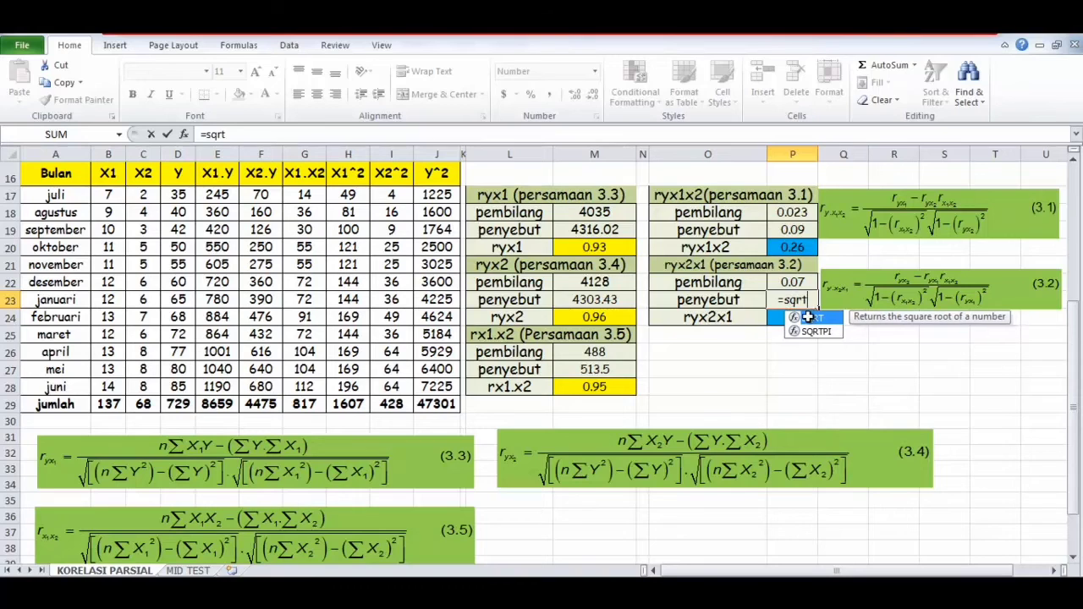
double_click(808, 317)
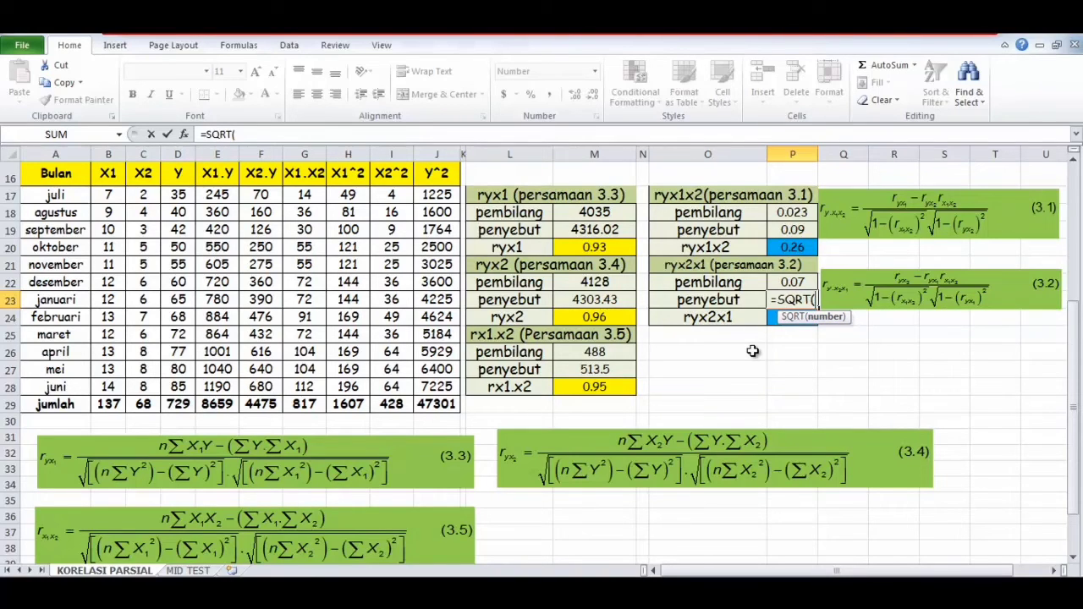
text(()
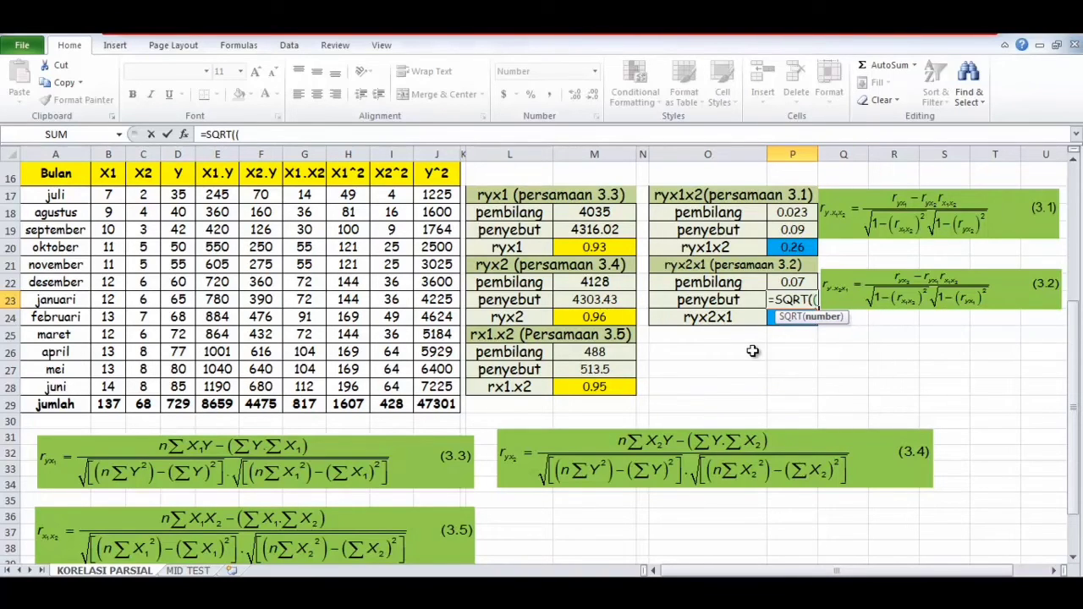
text(1-)
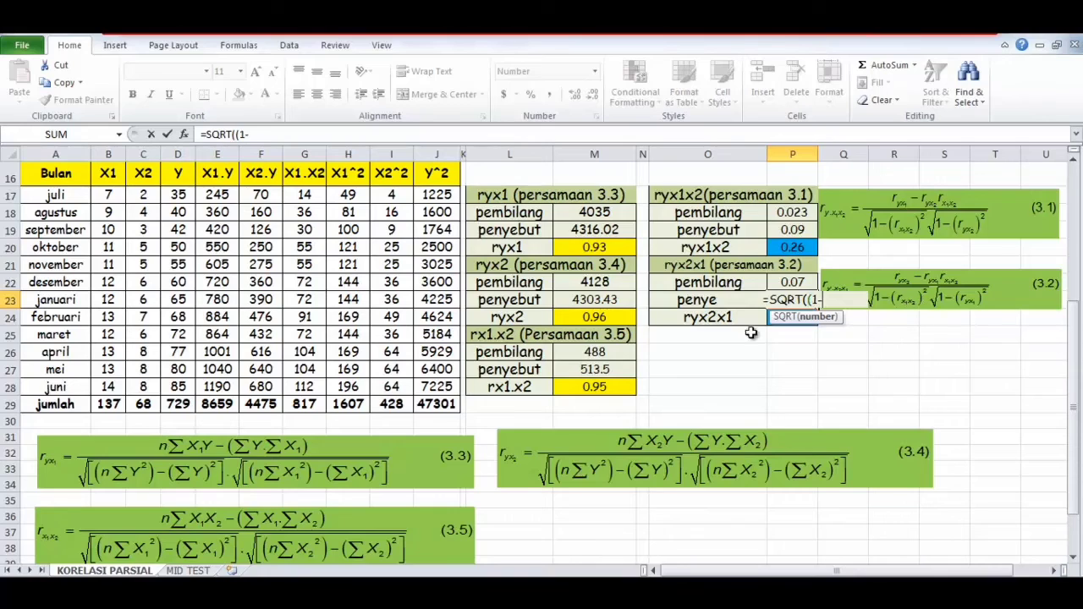
text(()
click(595, 386)
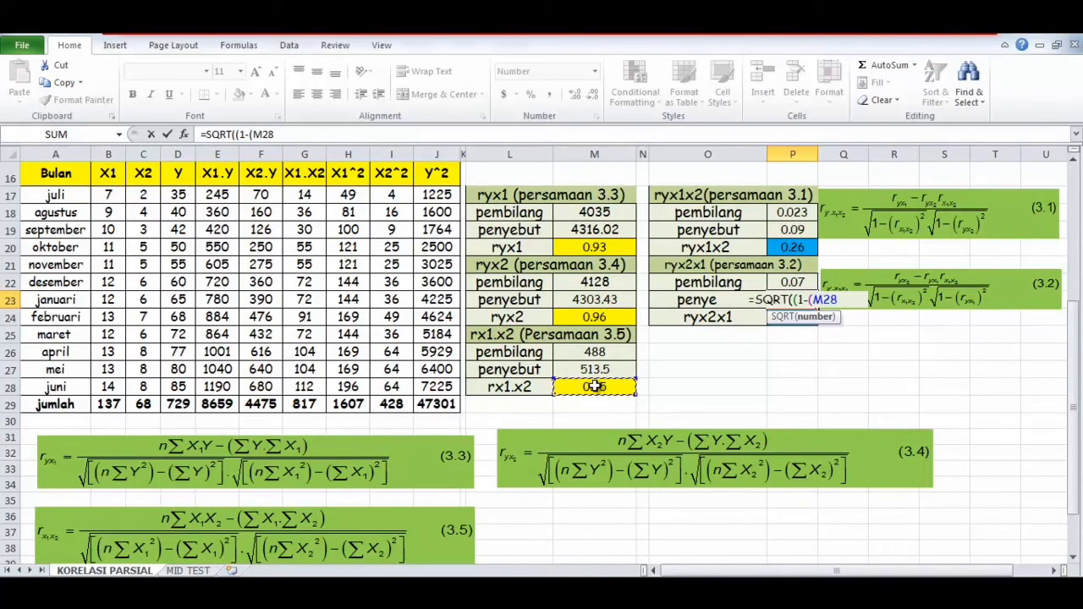
text(^2)
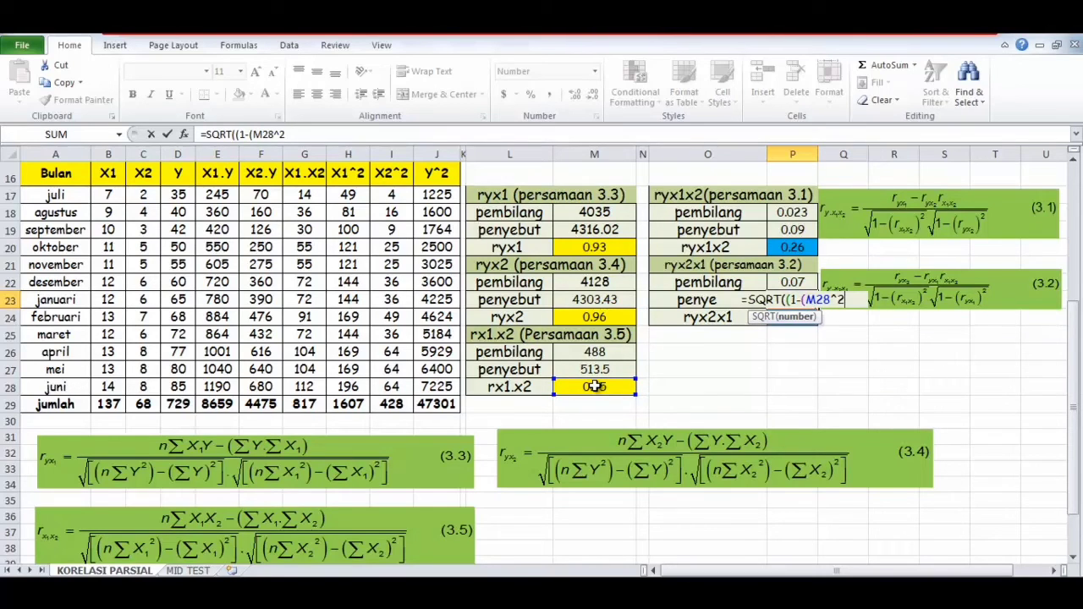
text())*)
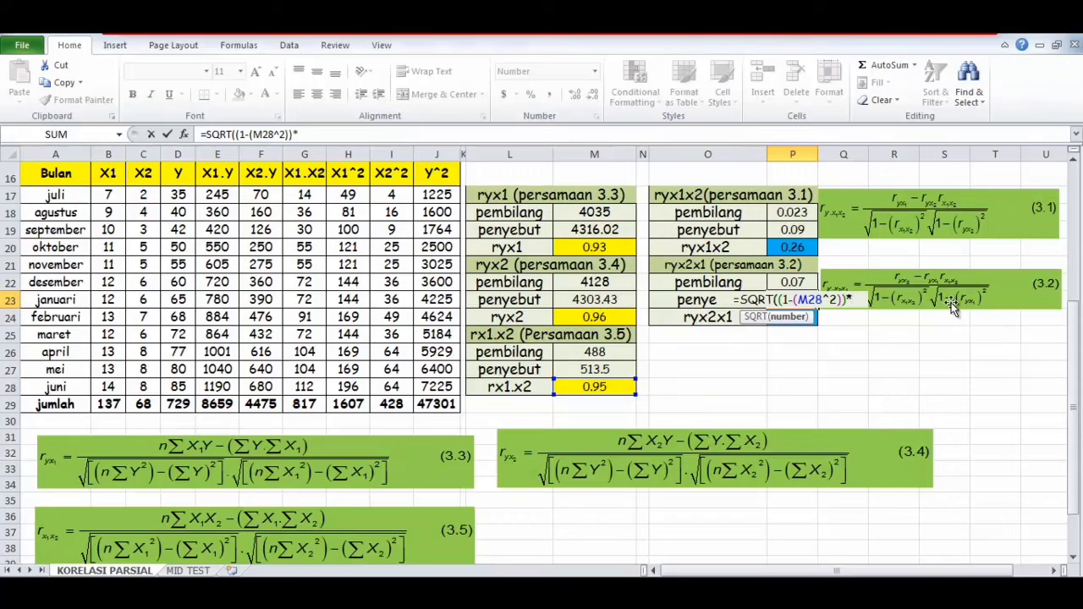
text((1-)
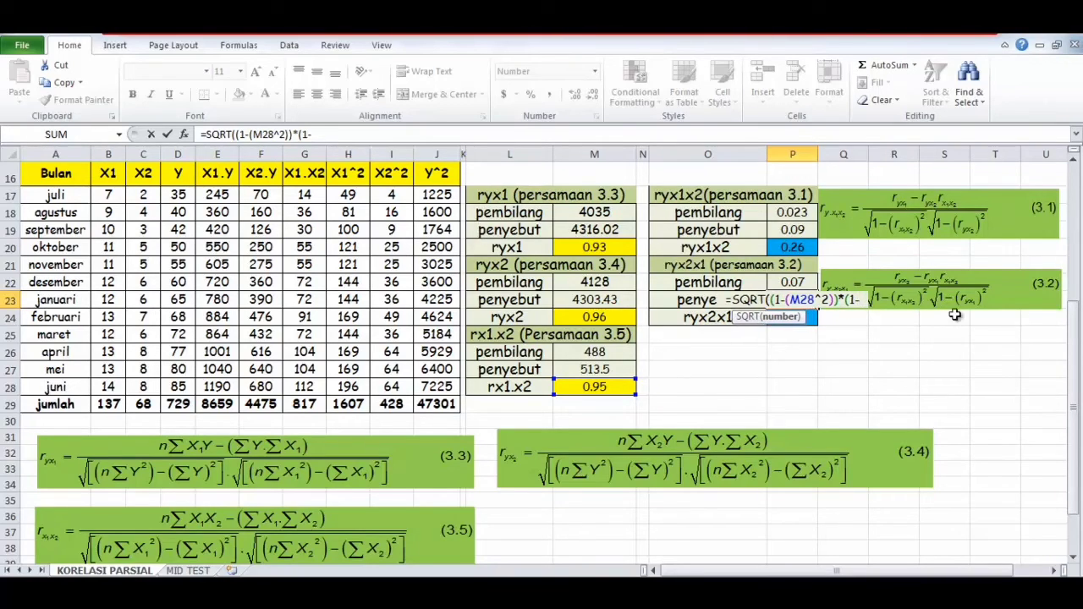
text(()
click(581, 249)
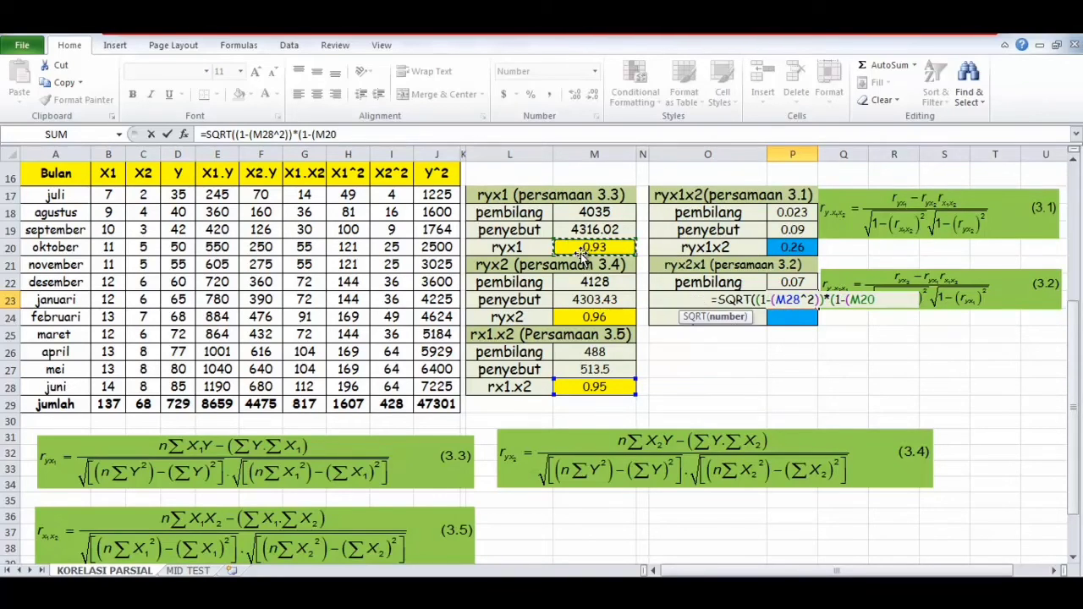
text(^2)
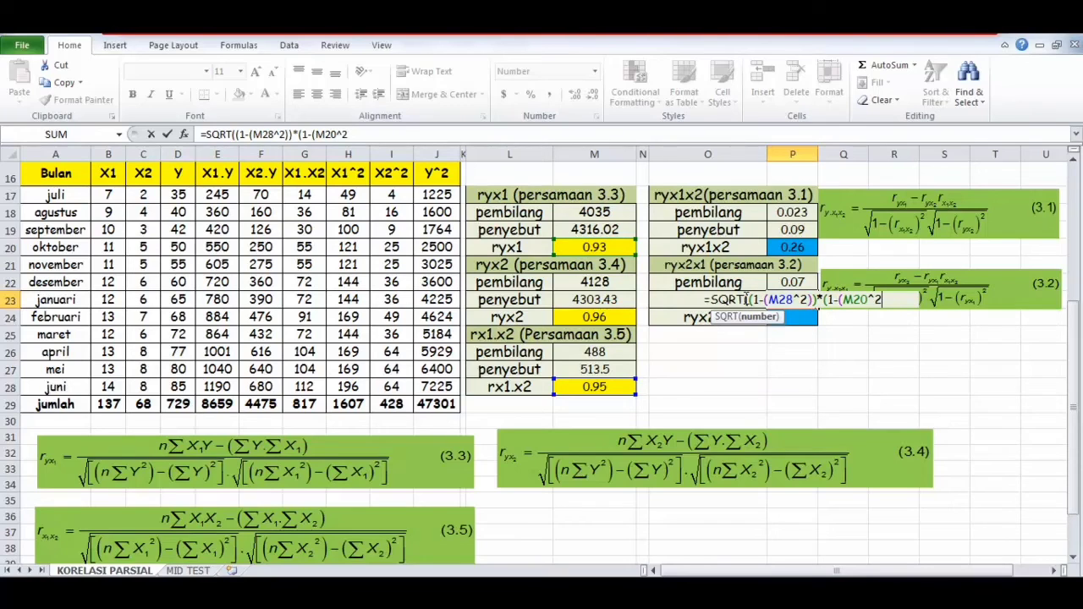
text()))
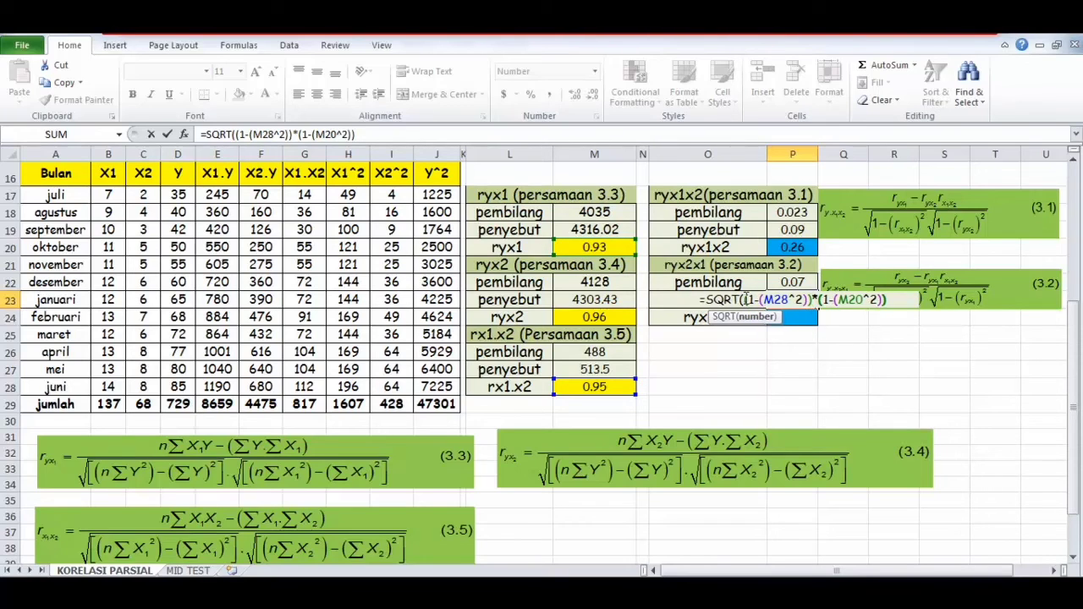
key(Return)
key(Return)
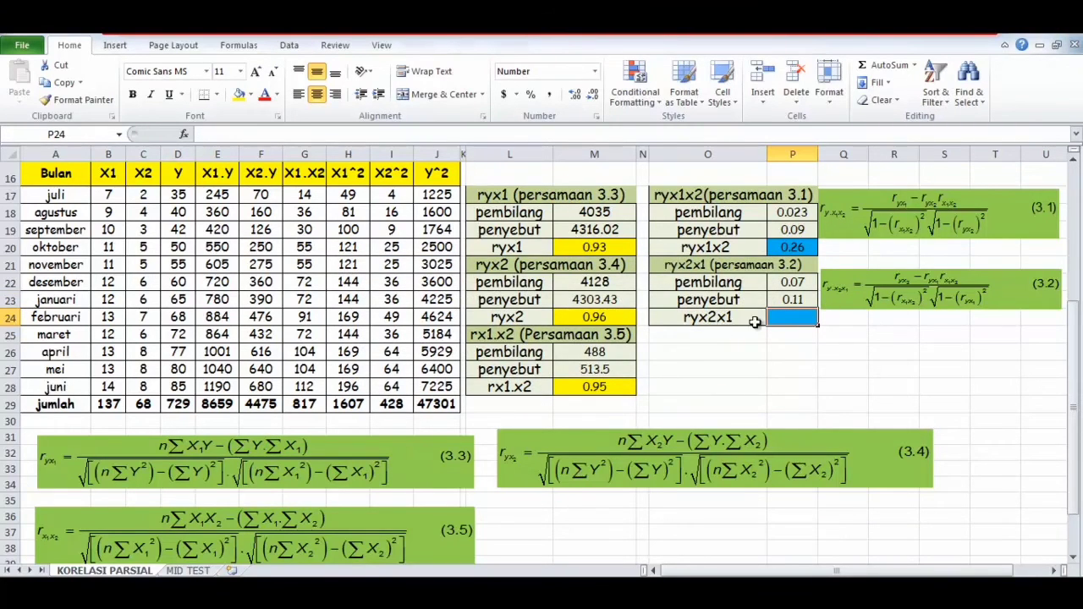
Calculate ryx2x1 in P24 by dividing its pembilang by its penyebut with =P22/P23
text(])
key(BackSpace)
text(=)
click(796, 285)
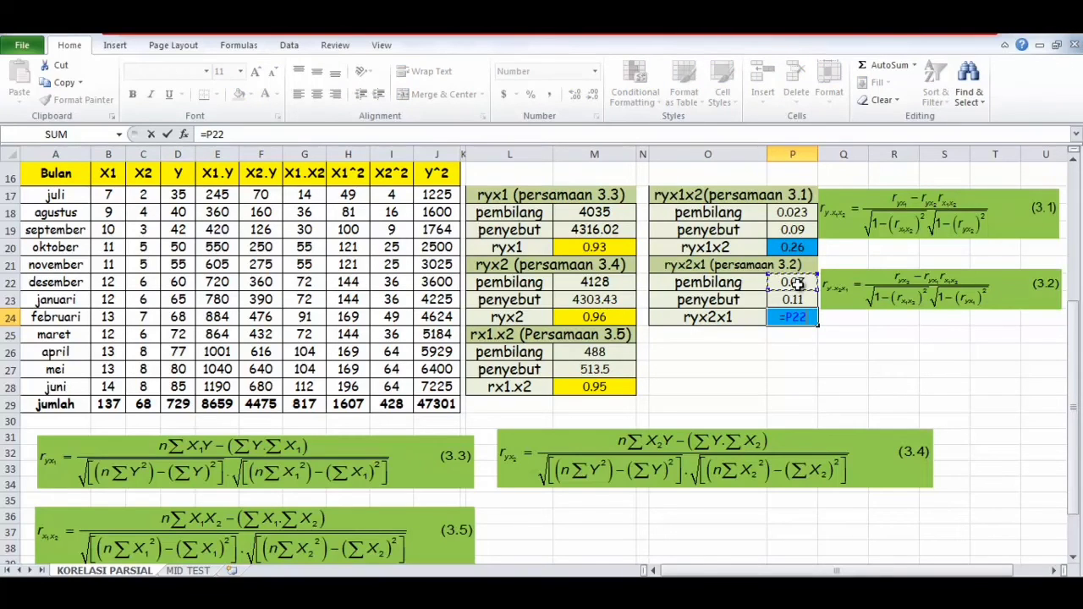
text(/)
click(804, 300)
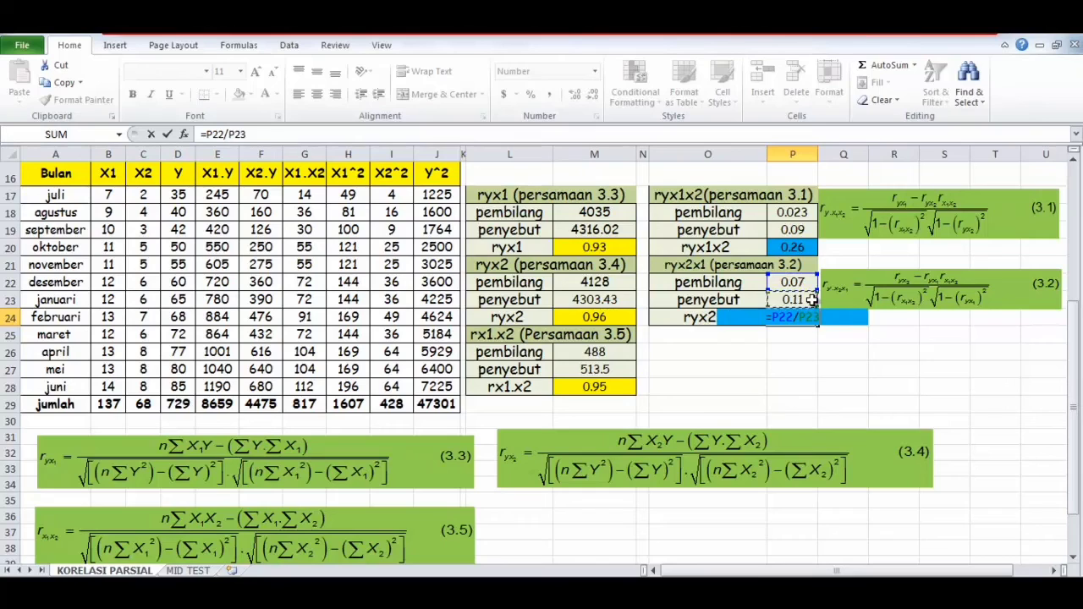
key(Return)
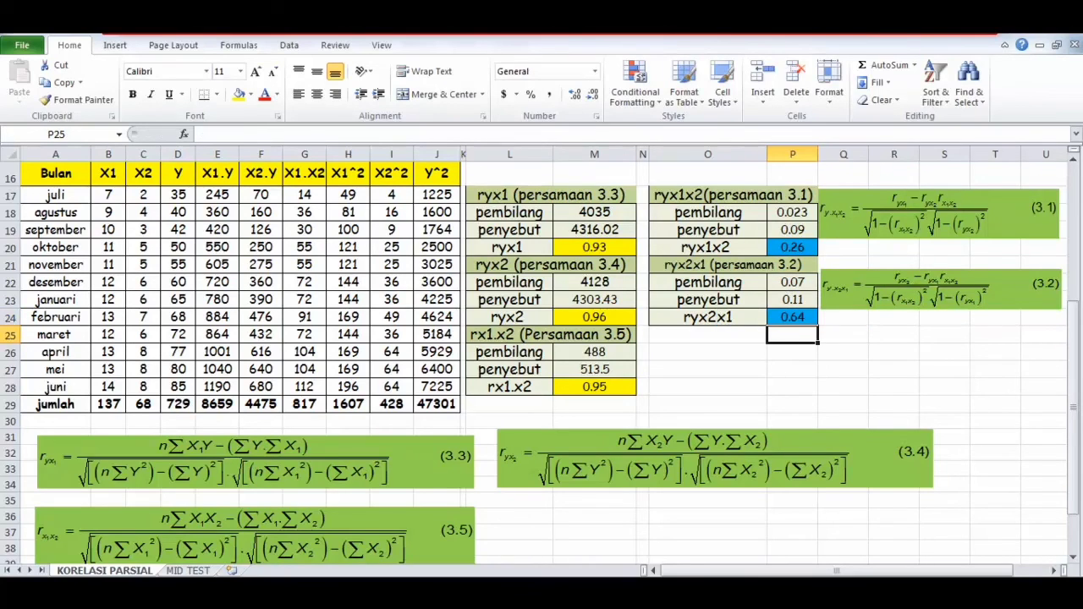
key(Up)
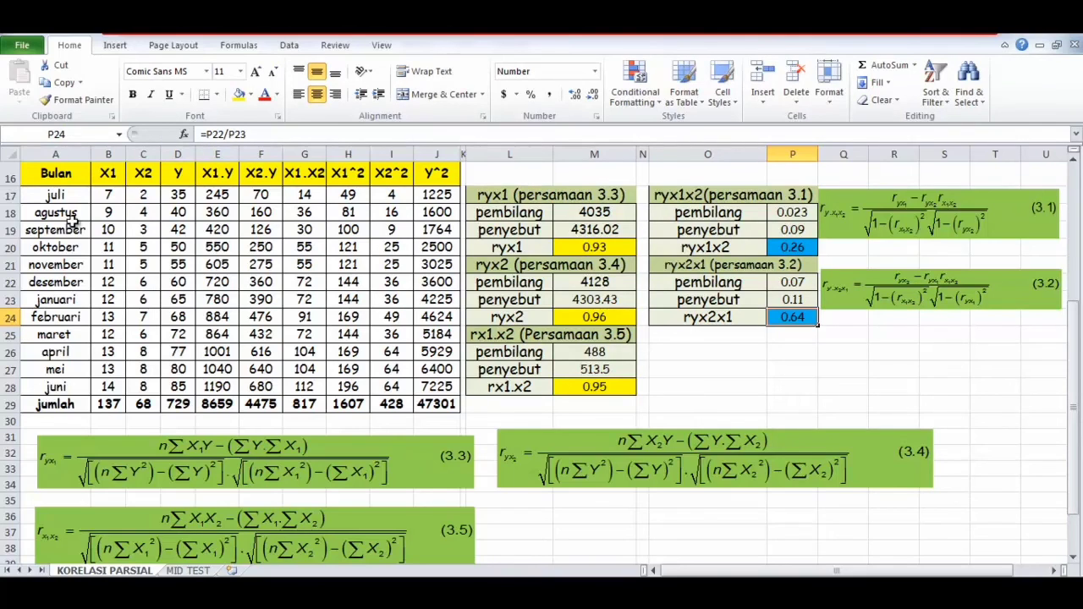